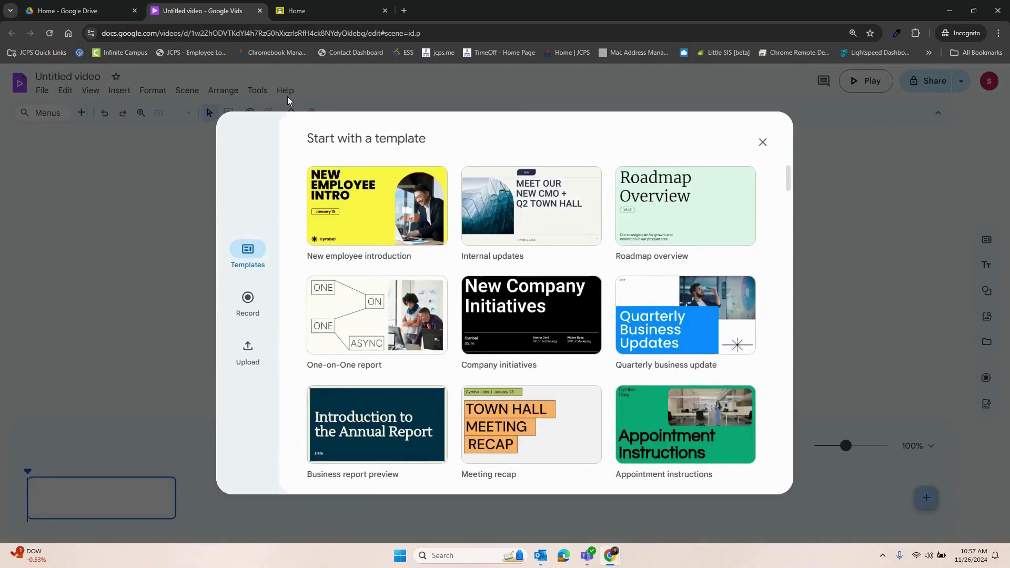
Step: Scroll through the 'Start with a template' gallery, then close it to keep the blank video
scroll(531, 399, down, 7)
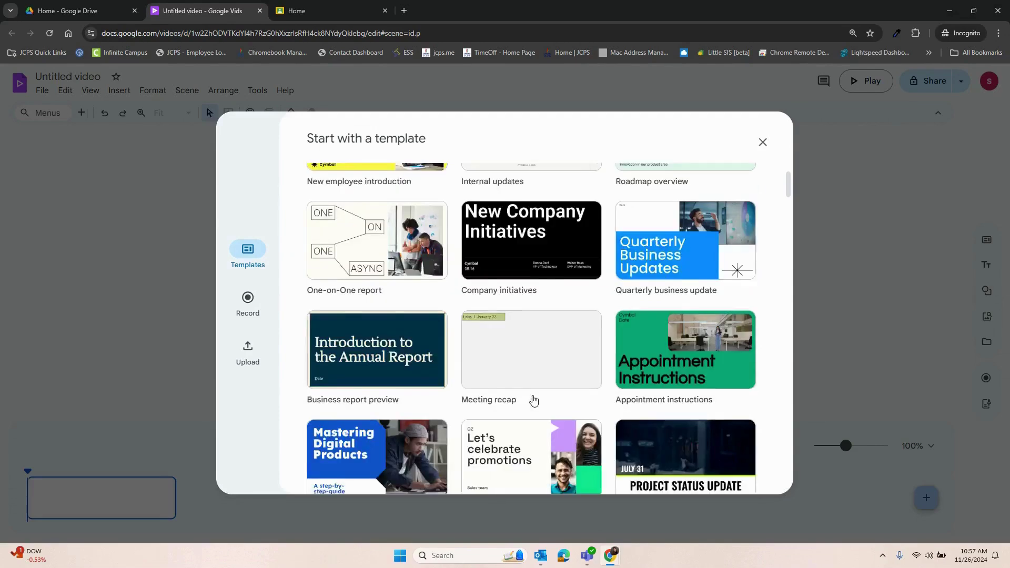
scroll(536, 400, down, 5)
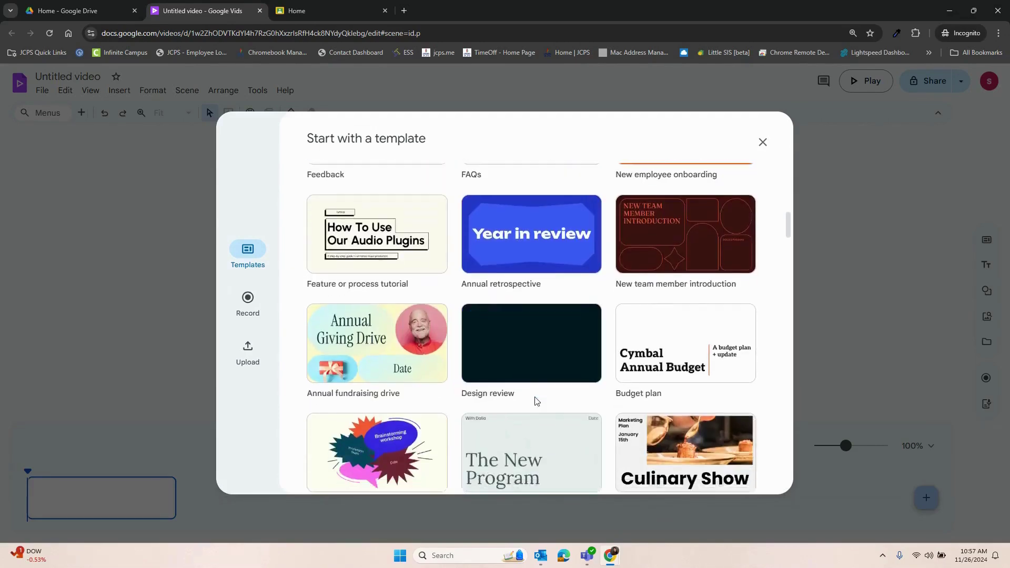
scroll(536, 401, down, 4)
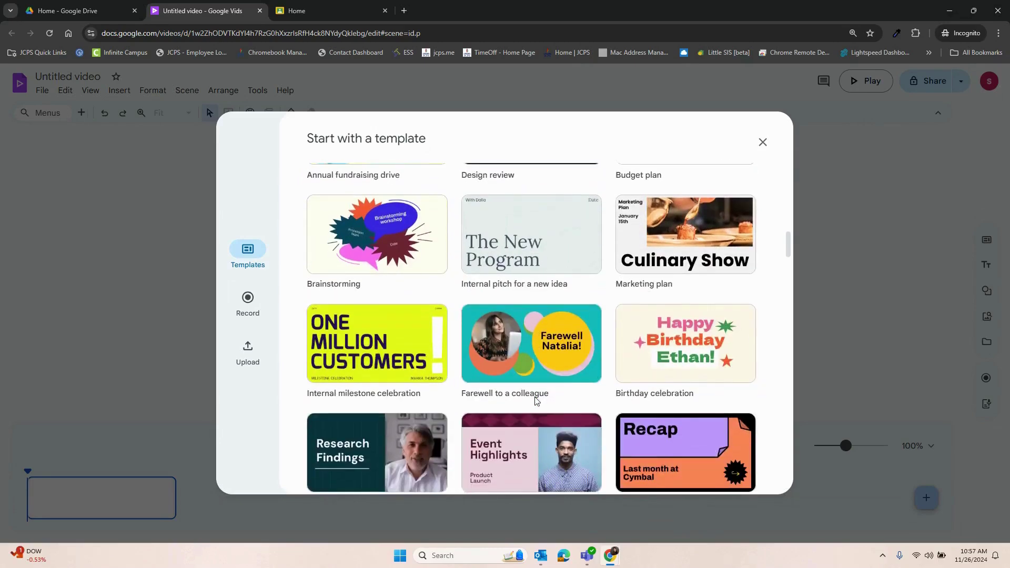
scroll(536, 400, down, 1)
scroll(535, 400, up, 1)
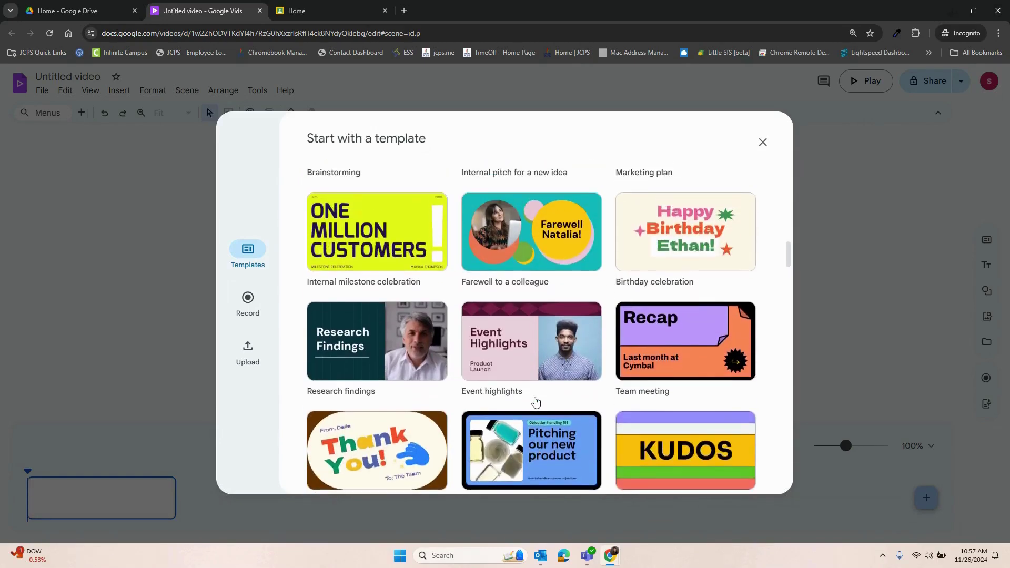
scroll(536, 401, down, 3)
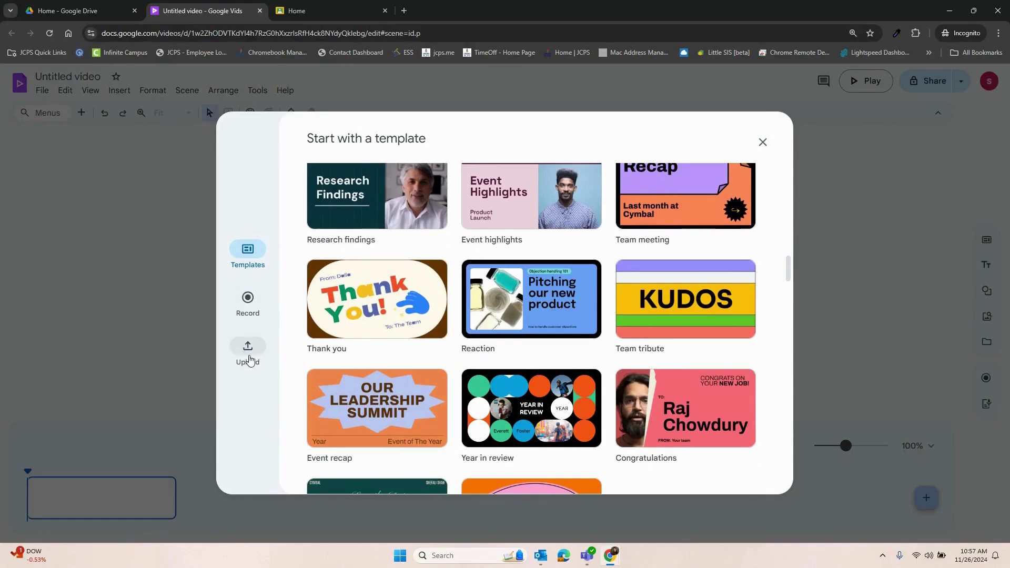
scroll(247, 352, down, 6)
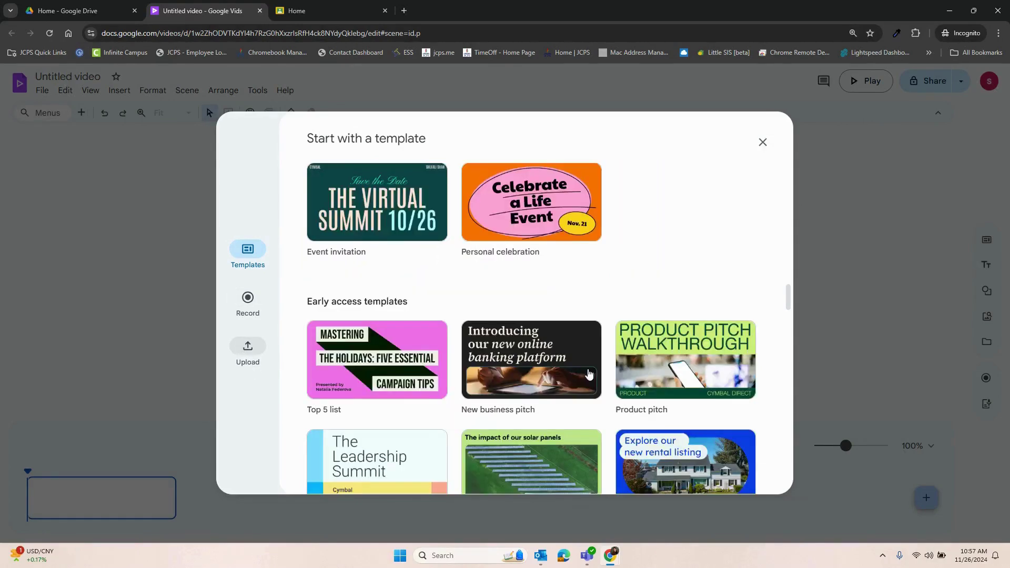
scroll(542, 419, down, 2)
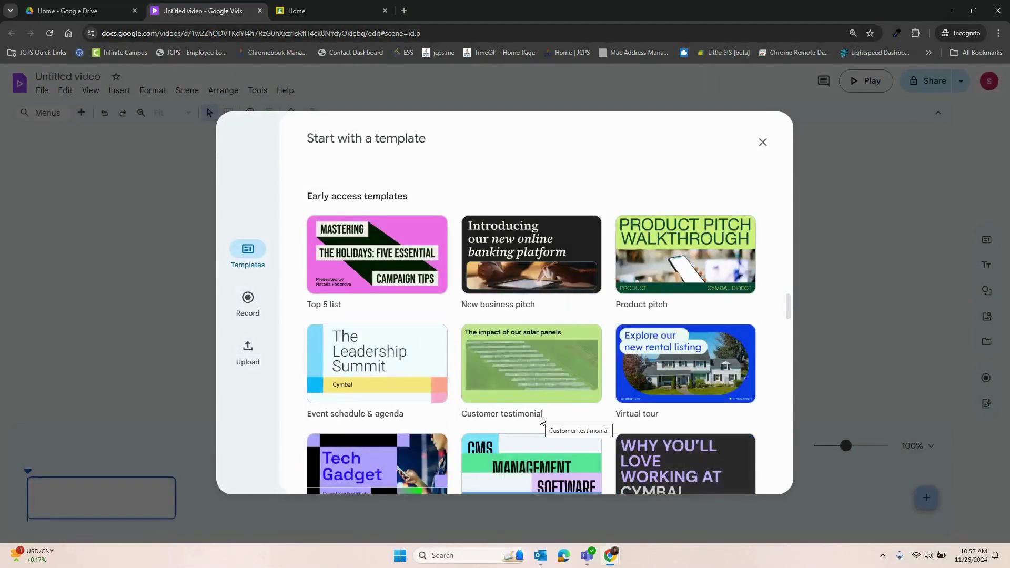
click(764, 147)
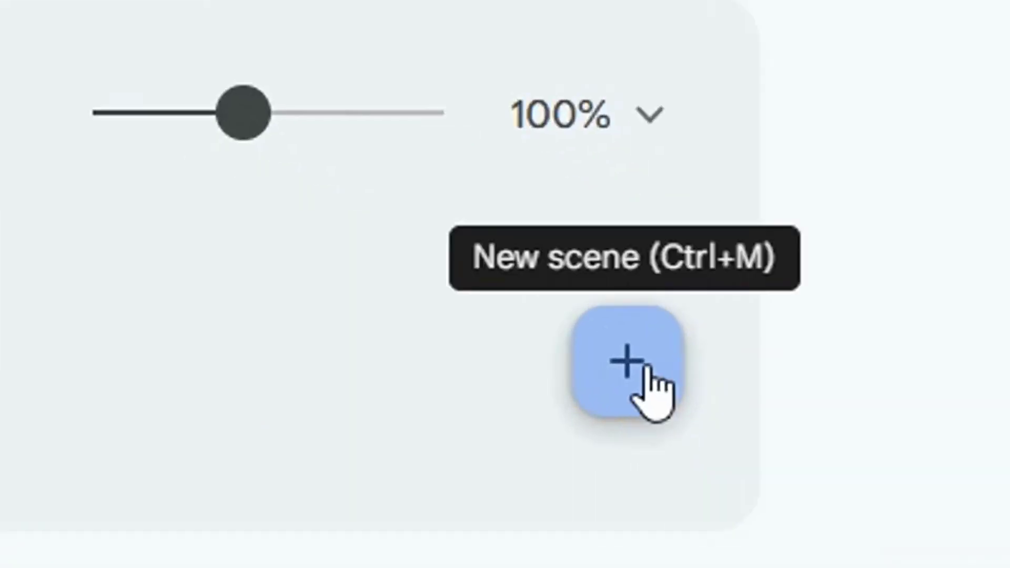
Step: Add a second blank scene, then bring up the Templates panel and the scene's script notes
click(929, 498)
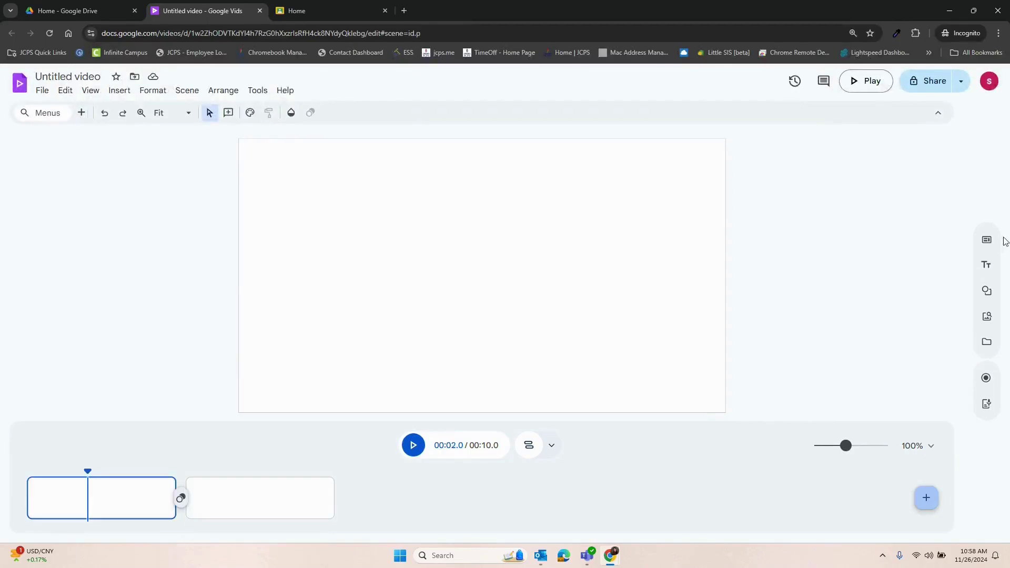
click(987, 240)
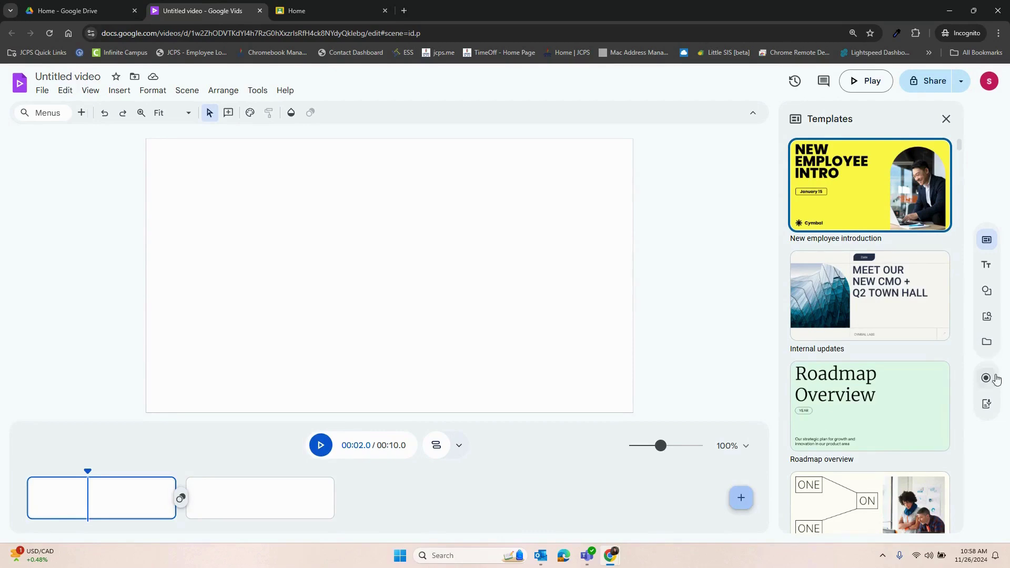
click(986, 404)
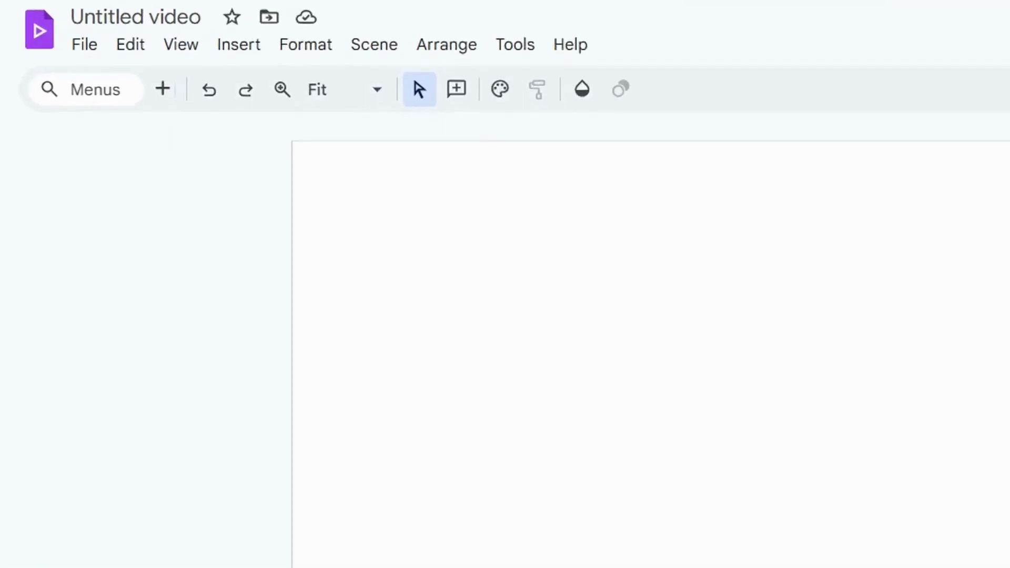
Step: In the Styles panel, replace the light grey palette colour with a teal hue
click(499, 89)
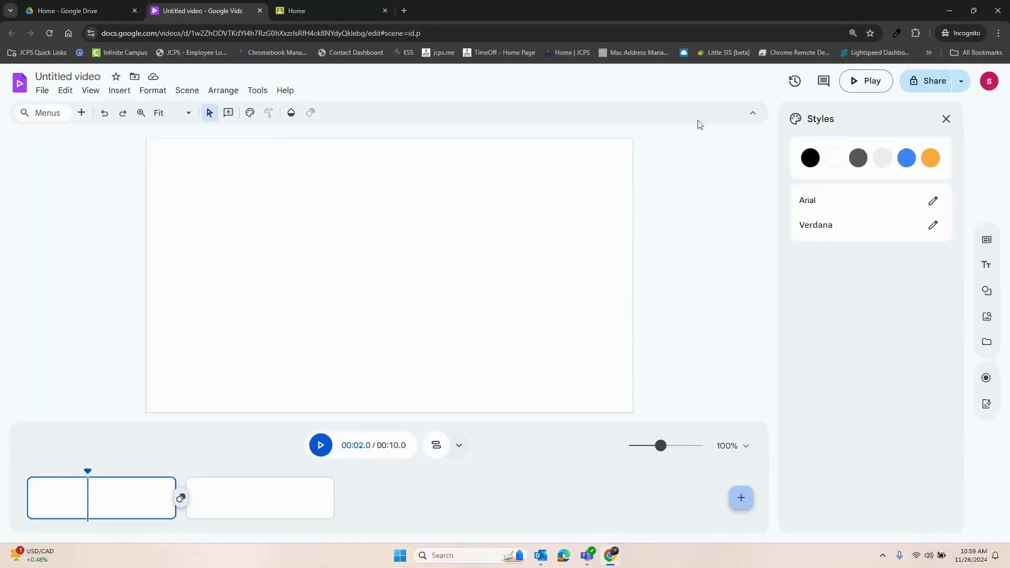
click(876, 159)
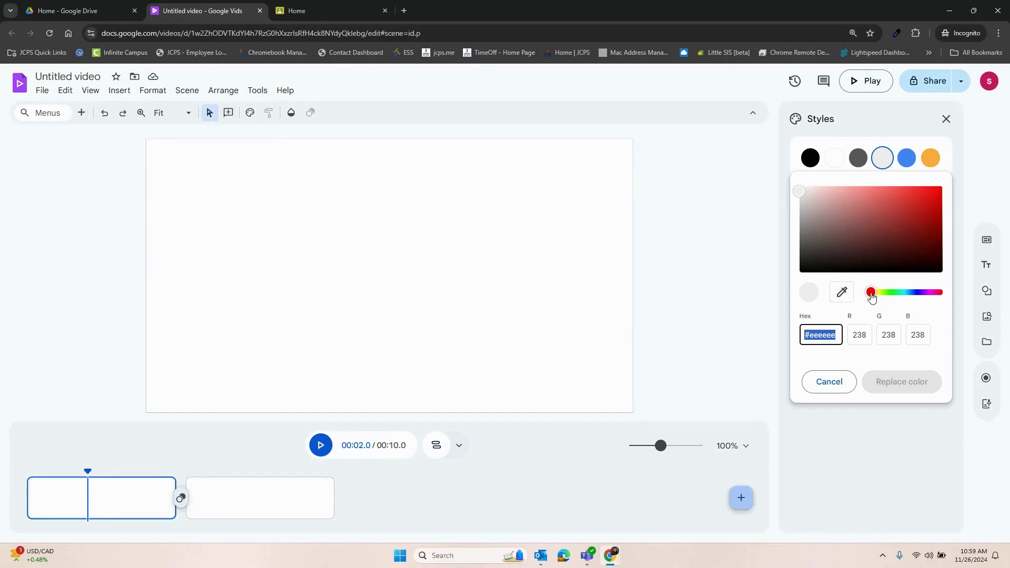
drag(871, 293, 904, 292)
click(895, 216)
click(903, 384)
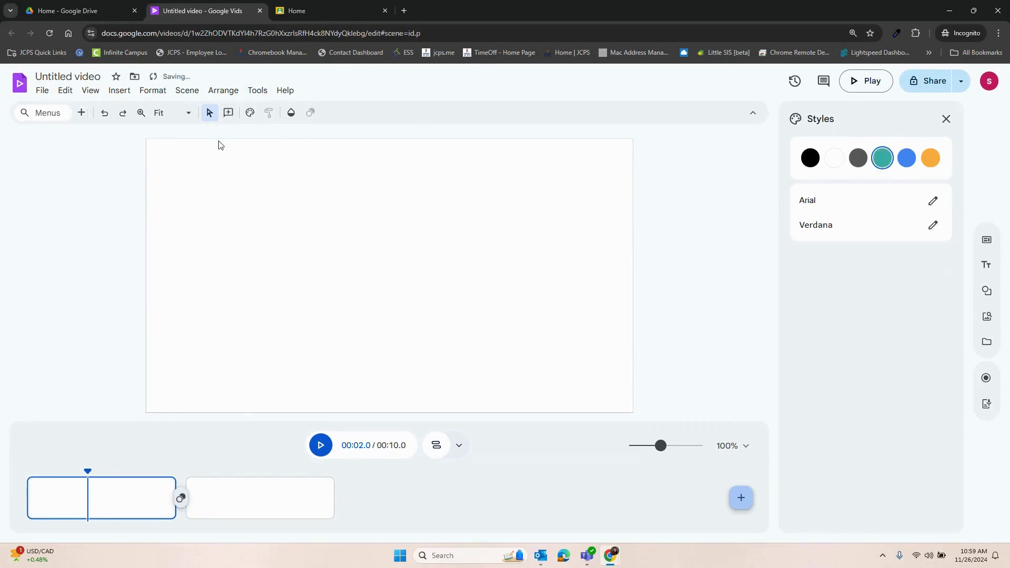
Step: Check the canvas Background options from the right-click menu, leaving the background white
right_click(413, 245)
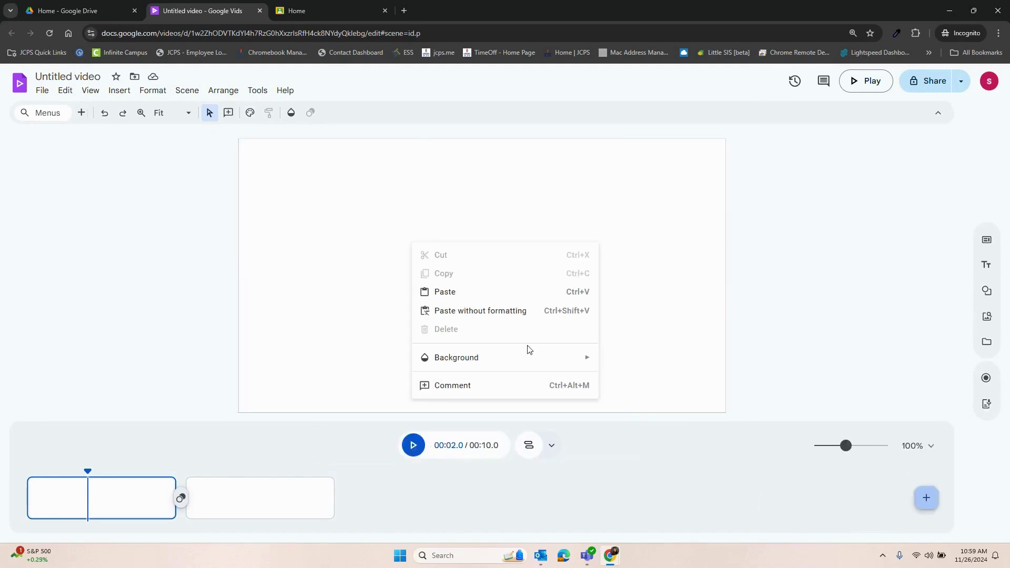
mouse_move(537, 360)
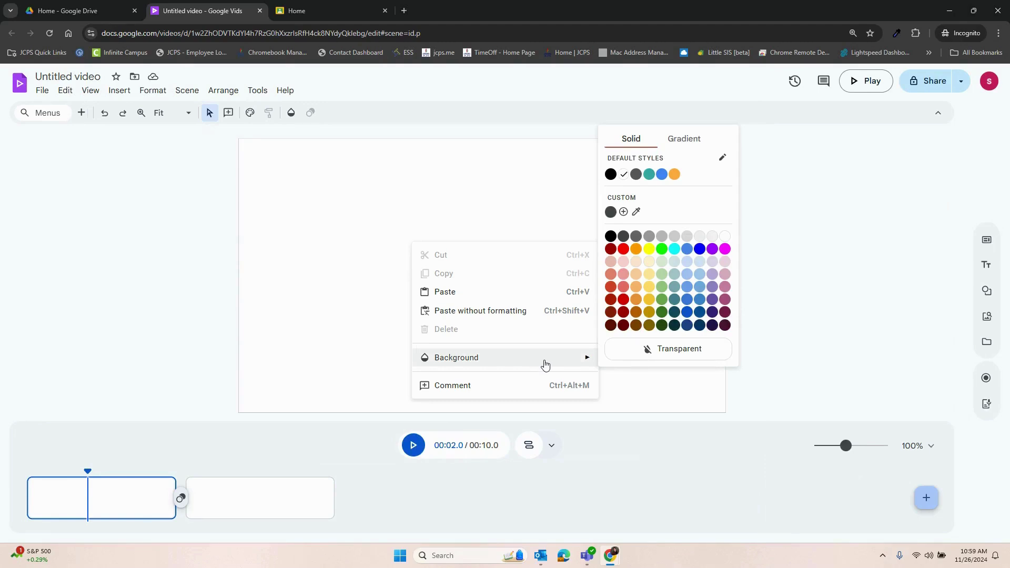
click(451, 194)
right_click(450, 193)
mouse_move(515, 309)
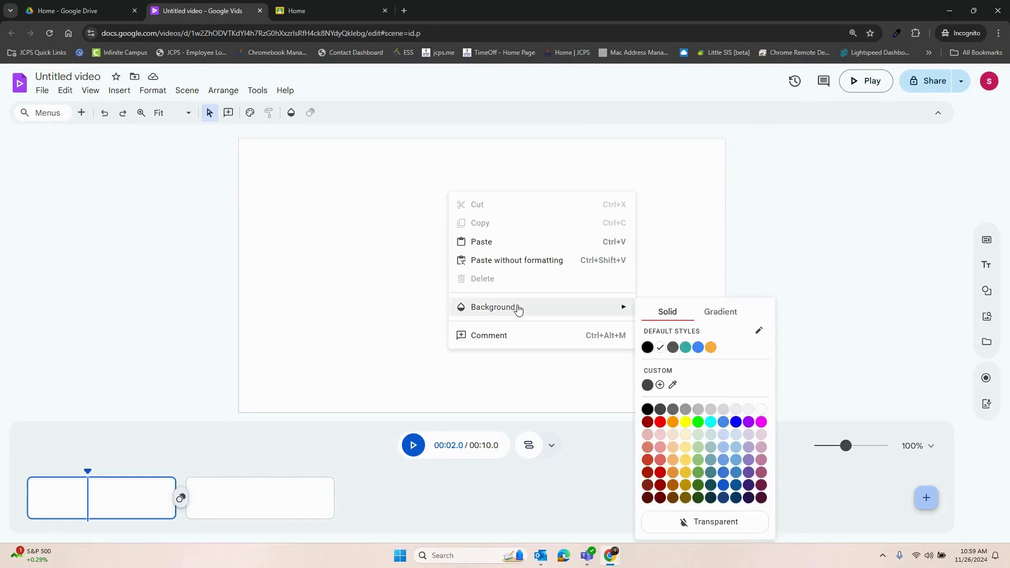
click(431, 213)
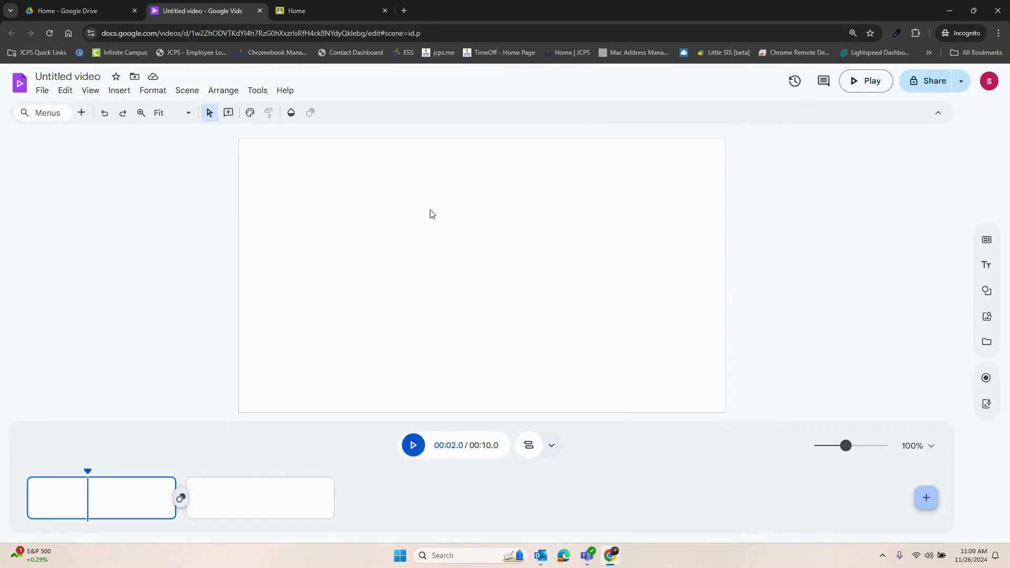
Step: Insert the Thank You headline design and enlarge it toward both corners
click(986, 265)
click(807, 250)
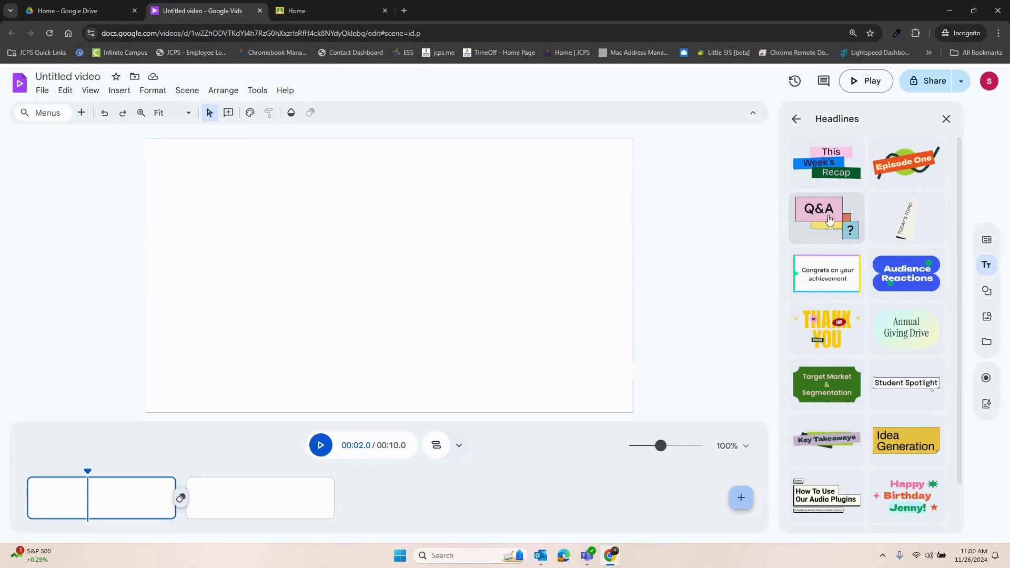
click(827, 328)
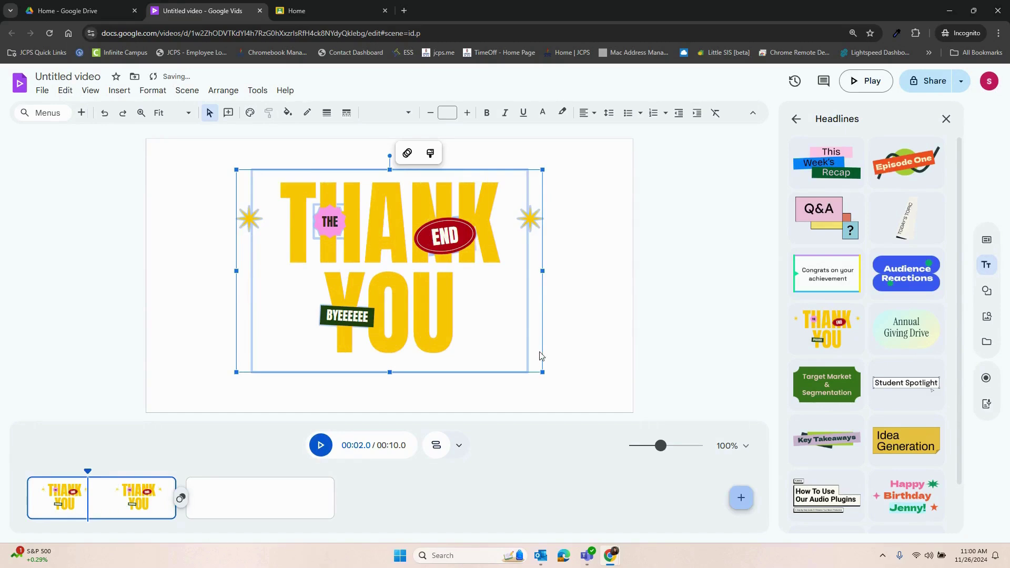
drag(542, 372, 583, 401)
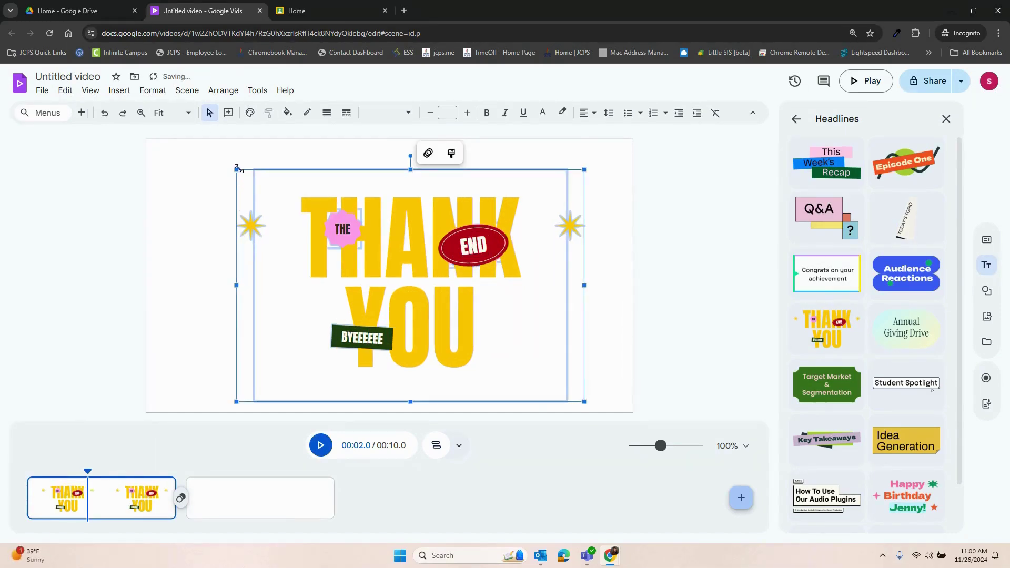
drag(236, 169, 185, 146)
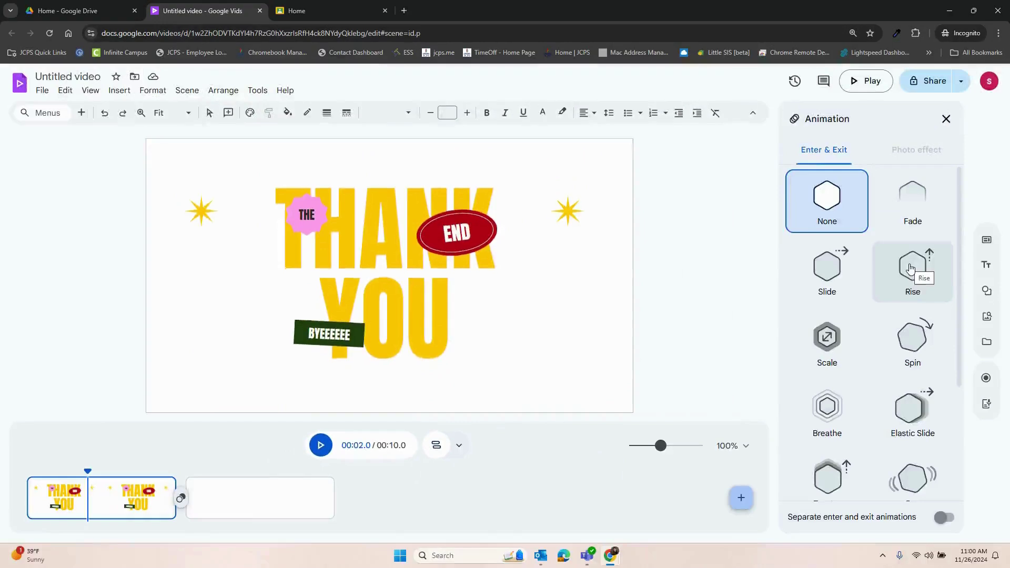
Step: Give the headline an Elastic Slide animation and review its size and position settings
click(912, 399)
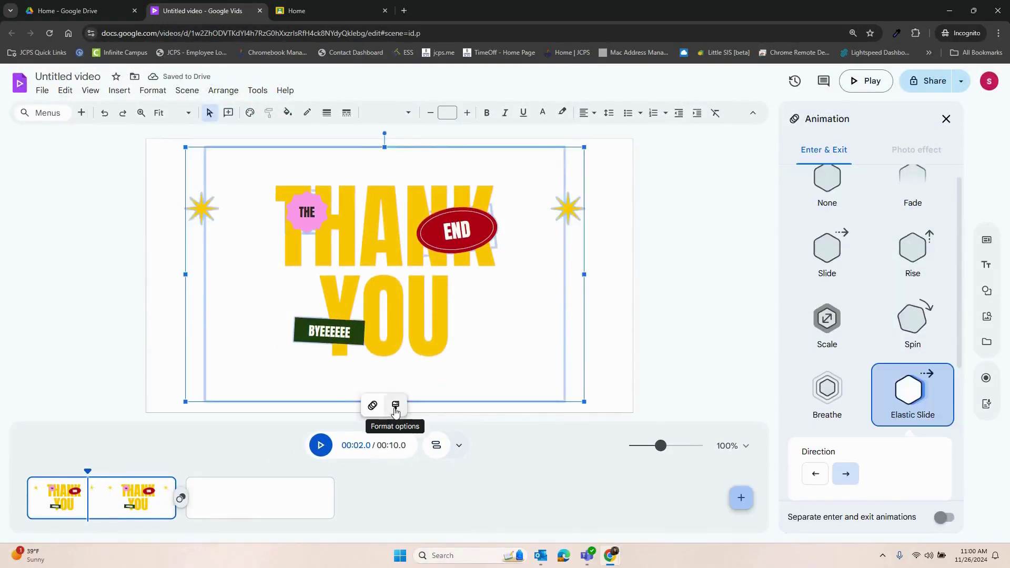
click(396, 408)
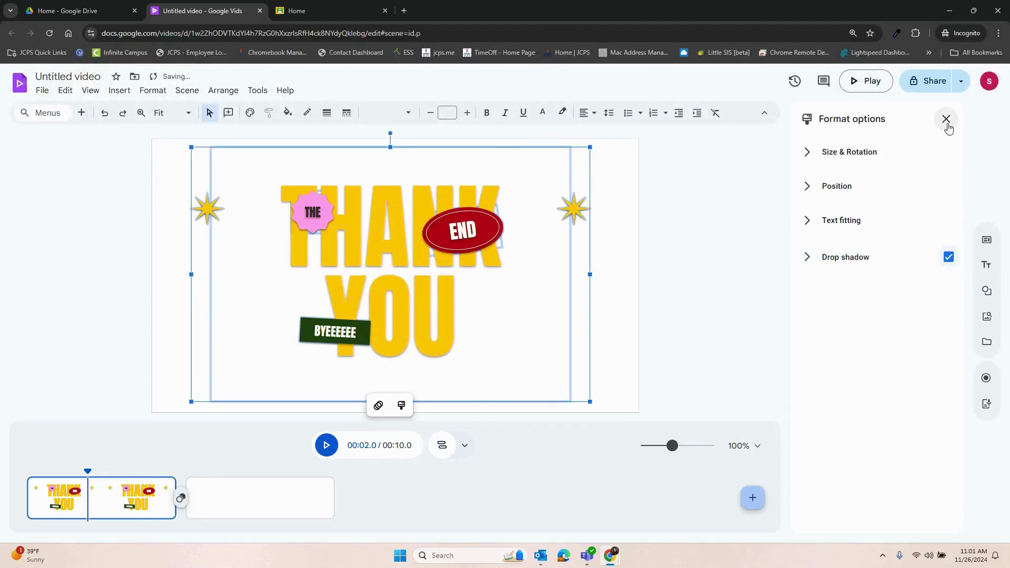
click(945, 119)
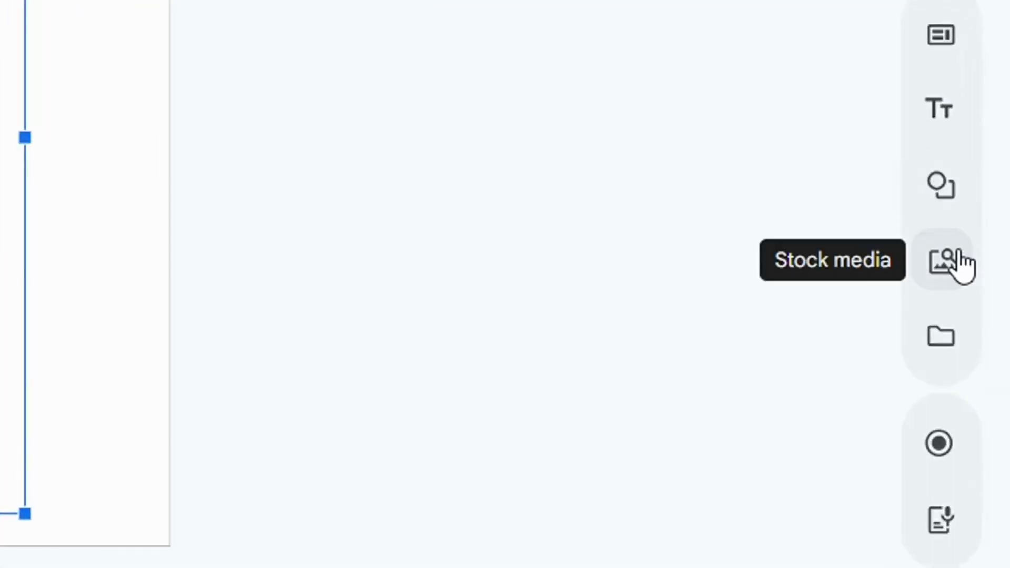
Step: Search stock media for the Cheer sound effect, preview it, and add it to the video
click(958, 265)
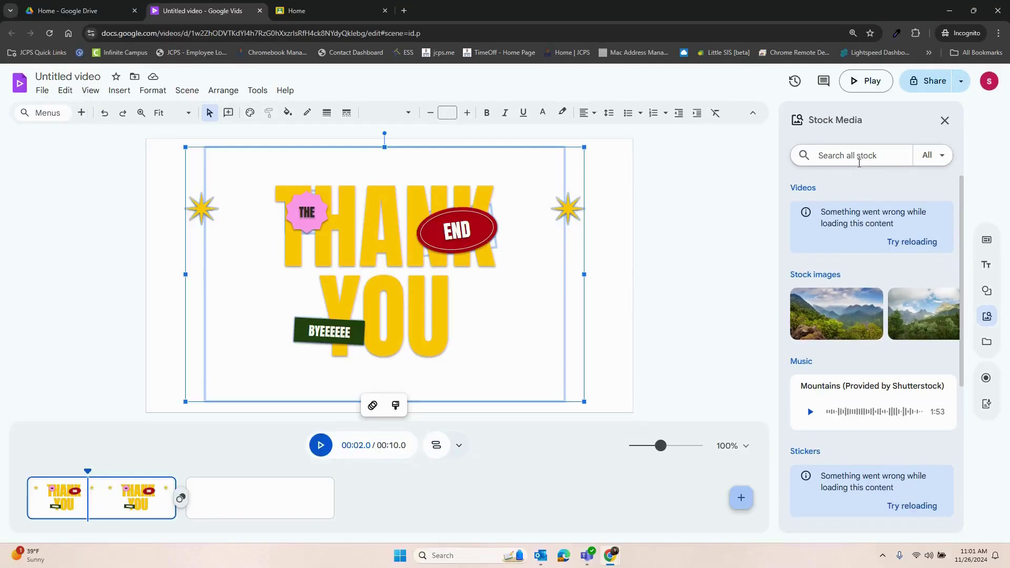
click(859, 160)
text(cheering)
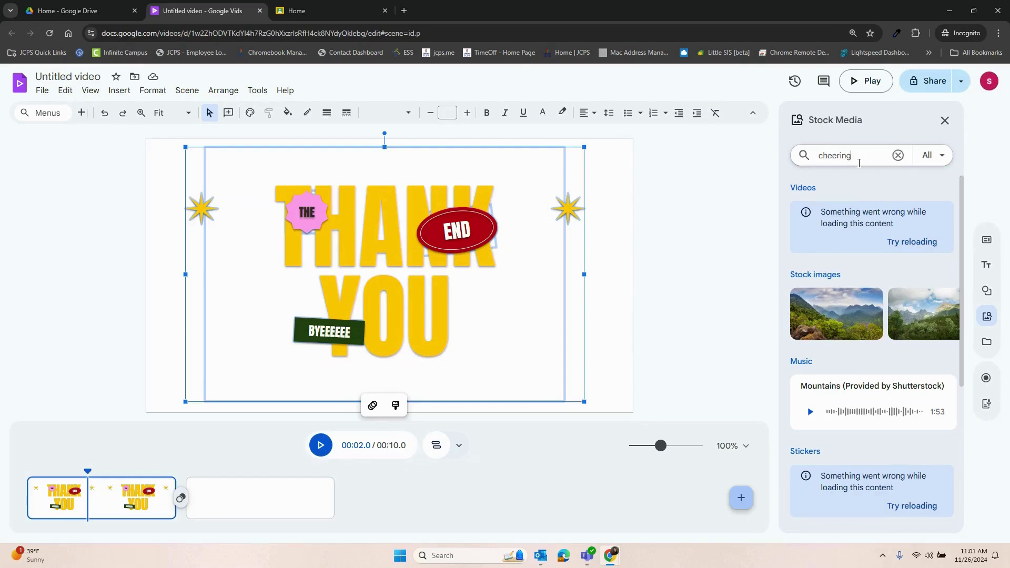
key(Return)
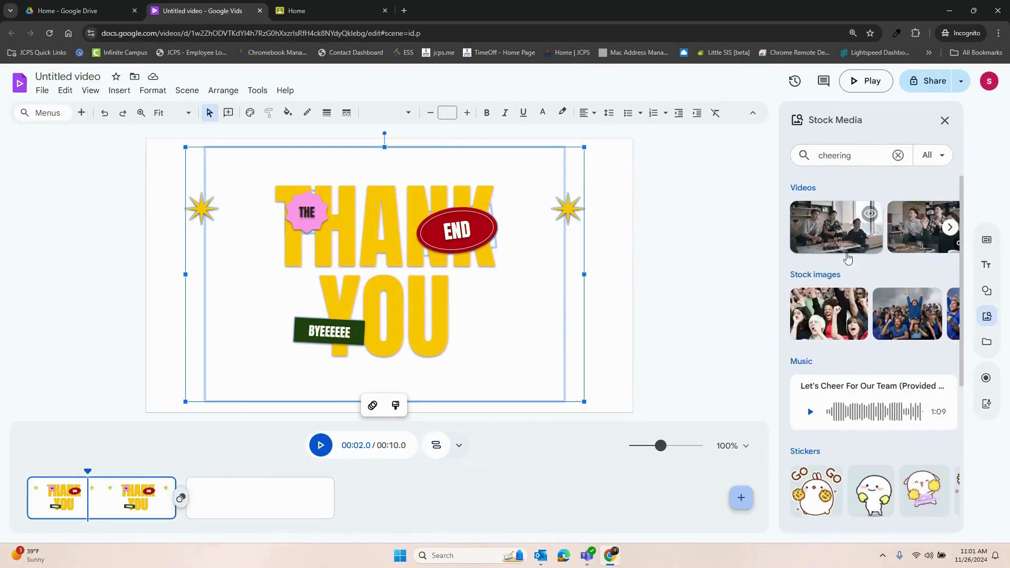
scroll(841, 333, down, 2)
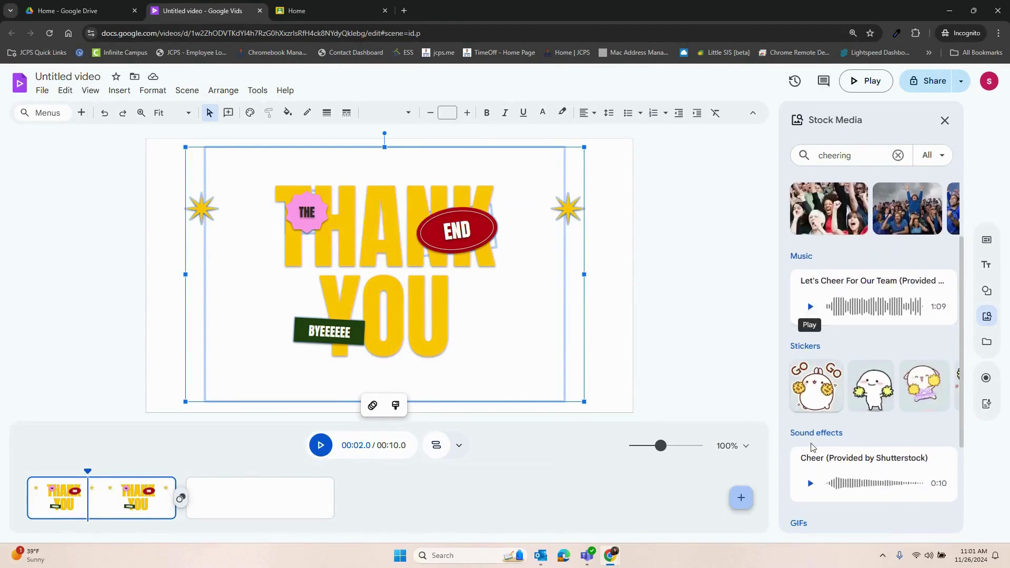
click(810, 483)
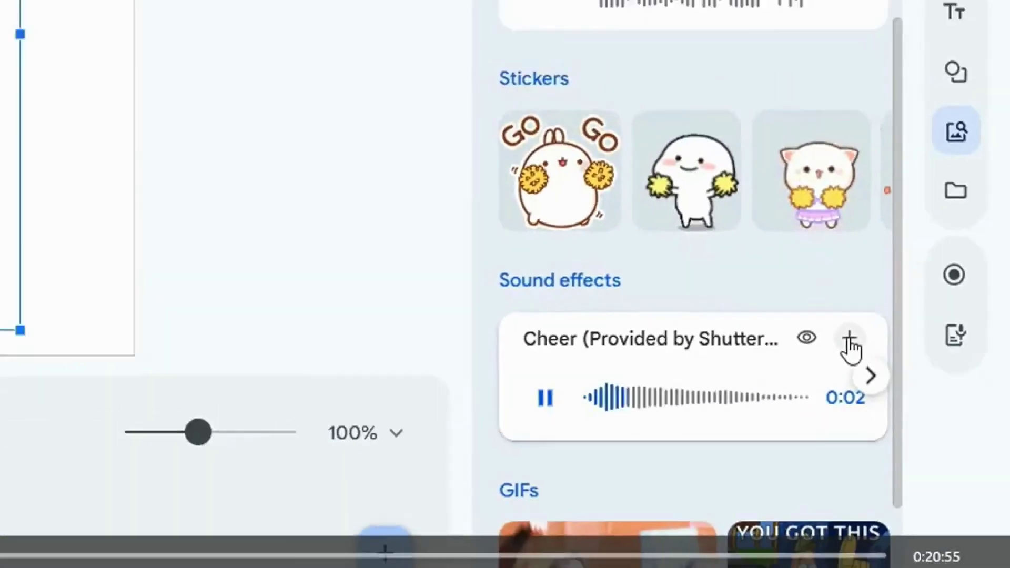
click(745, 261)
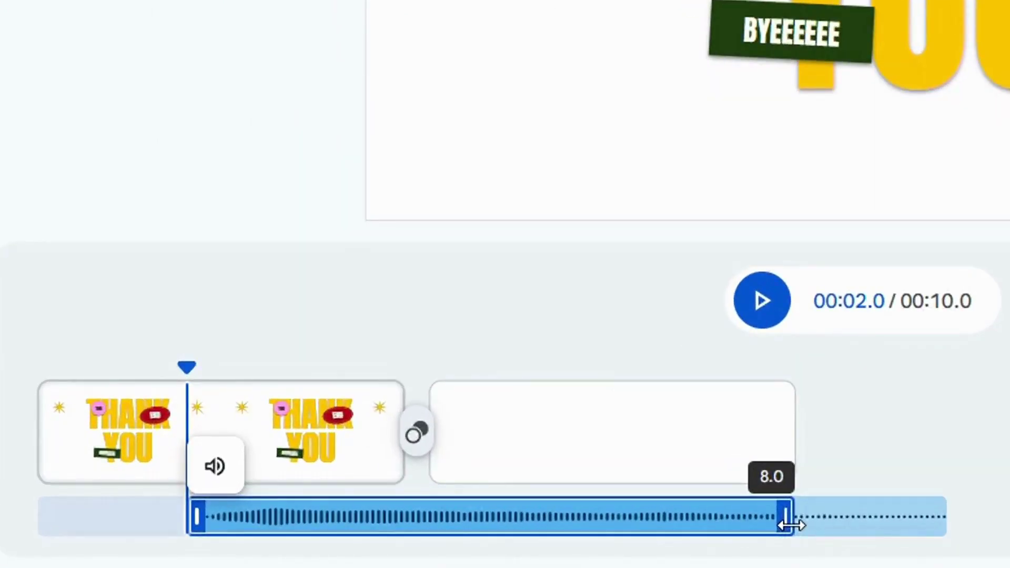
Step: Move the Cheer clip to the timeline start and stretch it to 5.0 seconds
drag(787, 524, 398, 494)
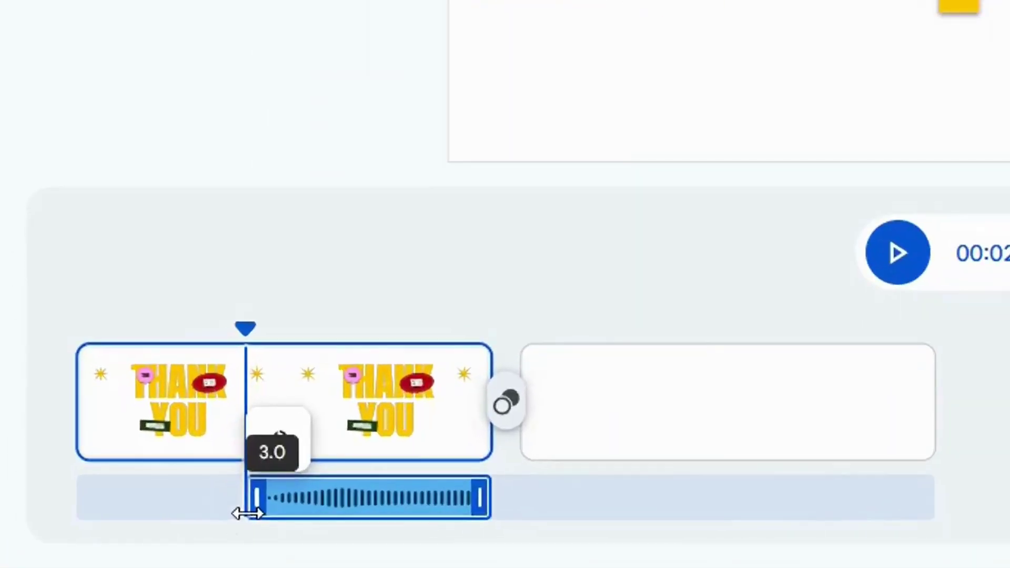
drag(247, 513, 163, 510)
drag(339, 497, 153, 500)
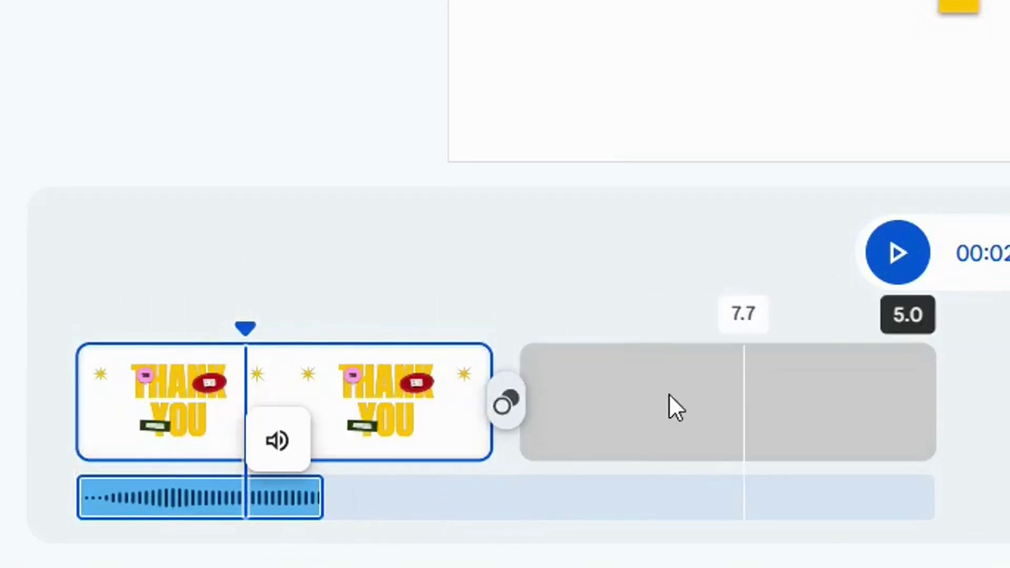
mouse_move(316, 501)
drag(315, 501, 488, 492)
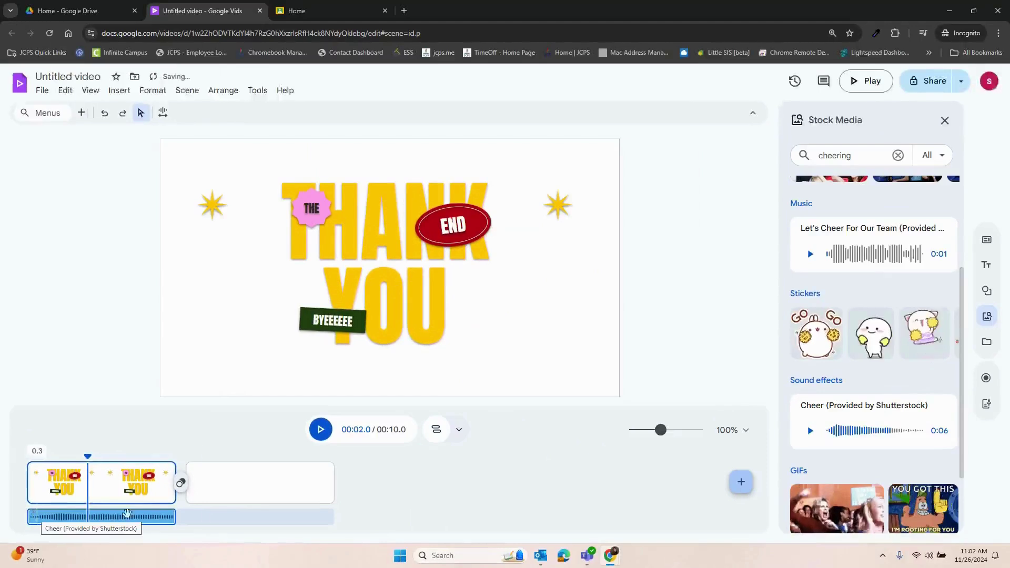
click(32, 485)
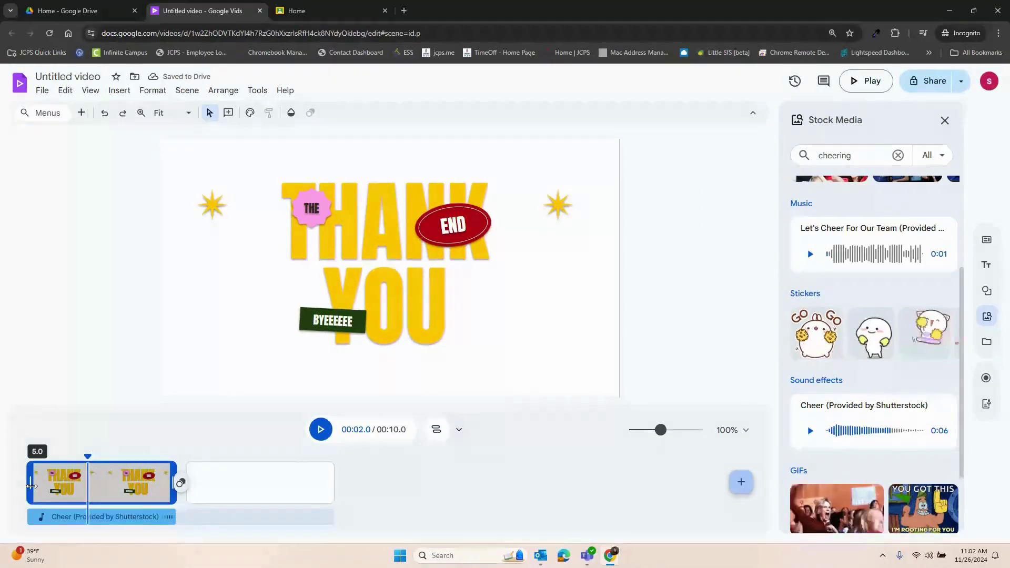
Step: Drag the Thank You scene past the blank scene so it plays second
click(245, 483)
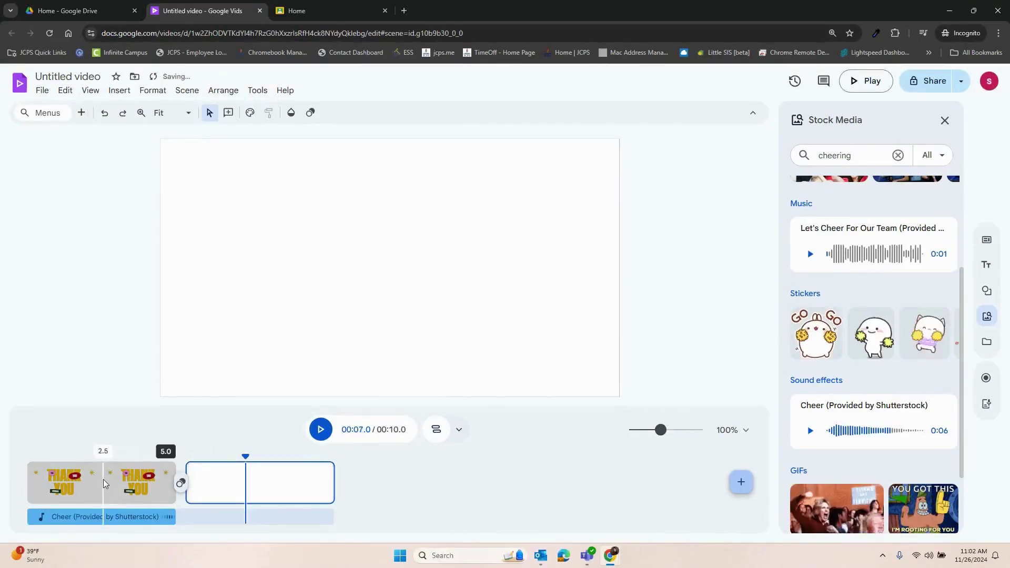
drag(106, 483, 388, 491)
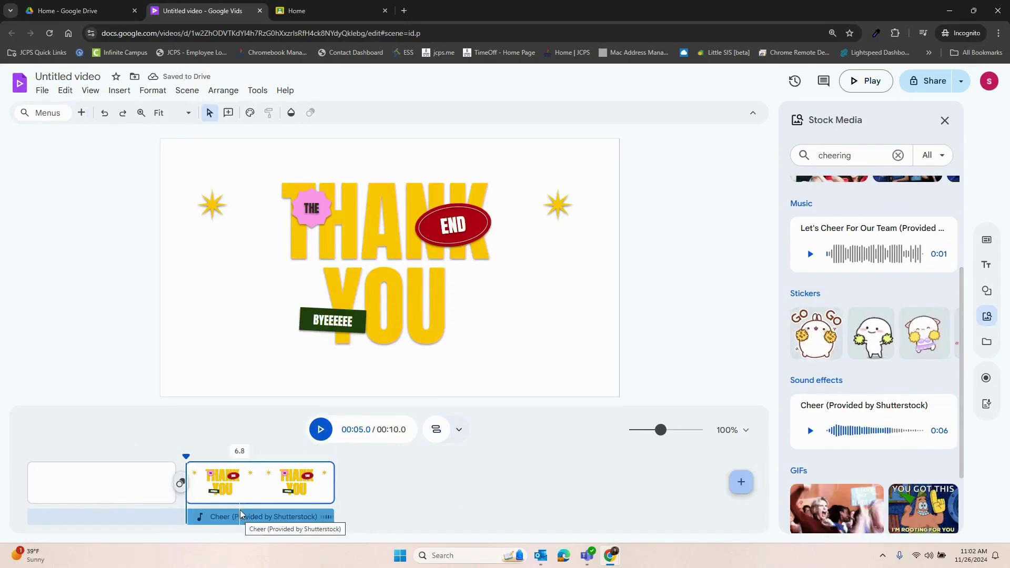
click(218, 487)
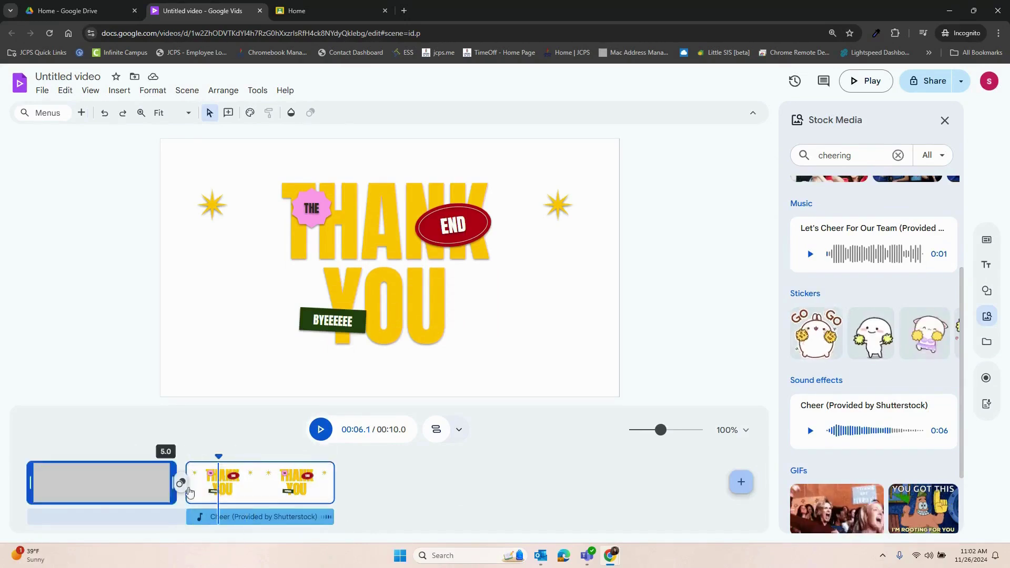
Step: Duplicate the Thank You scene, then delete the duplicated copy
right_click(244, 489)
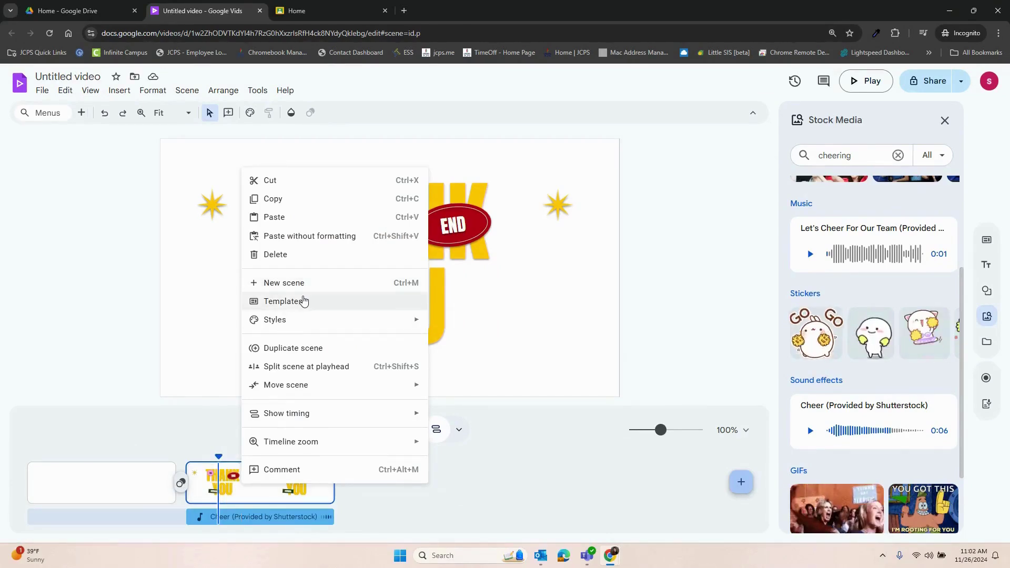
mouse_move(301, 319)
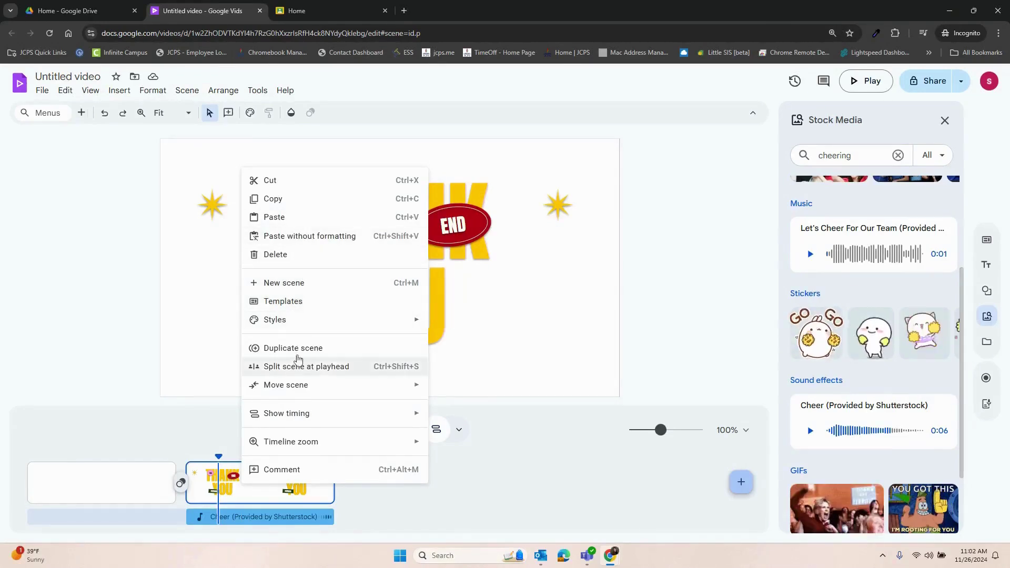
click(301, 348)
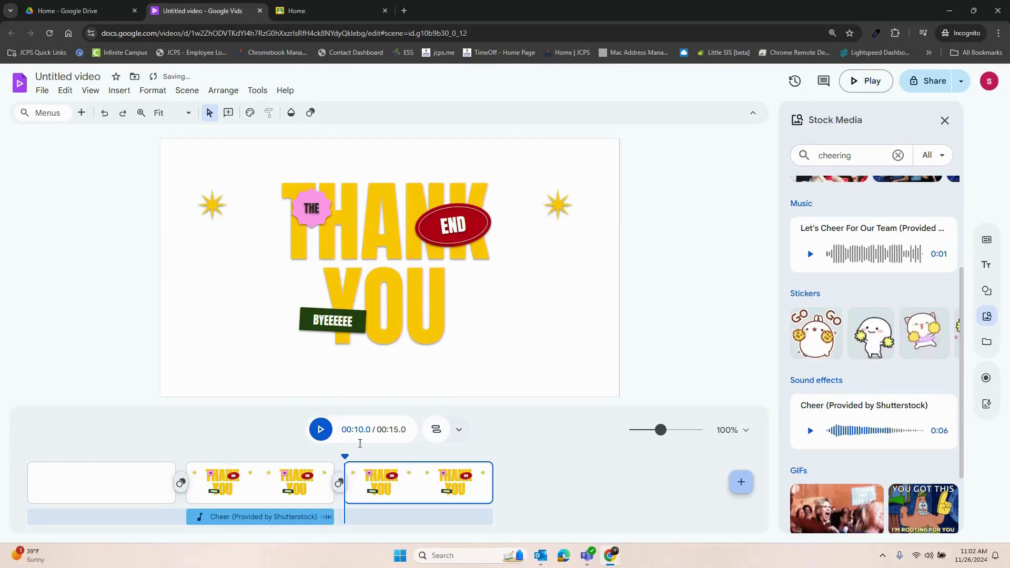
right_click(377, 496)
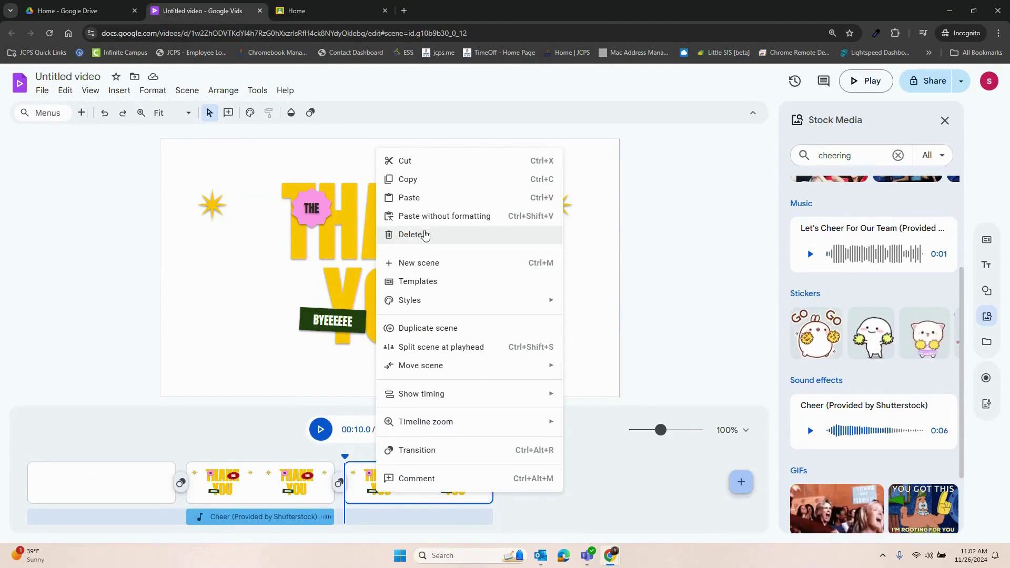
click(425, 234)
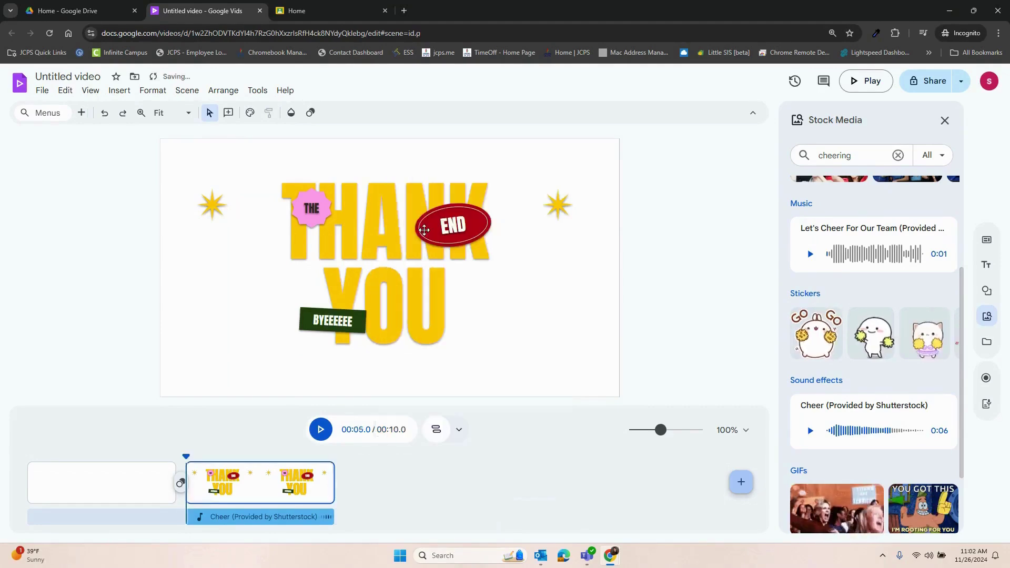
right_click(254, 481)
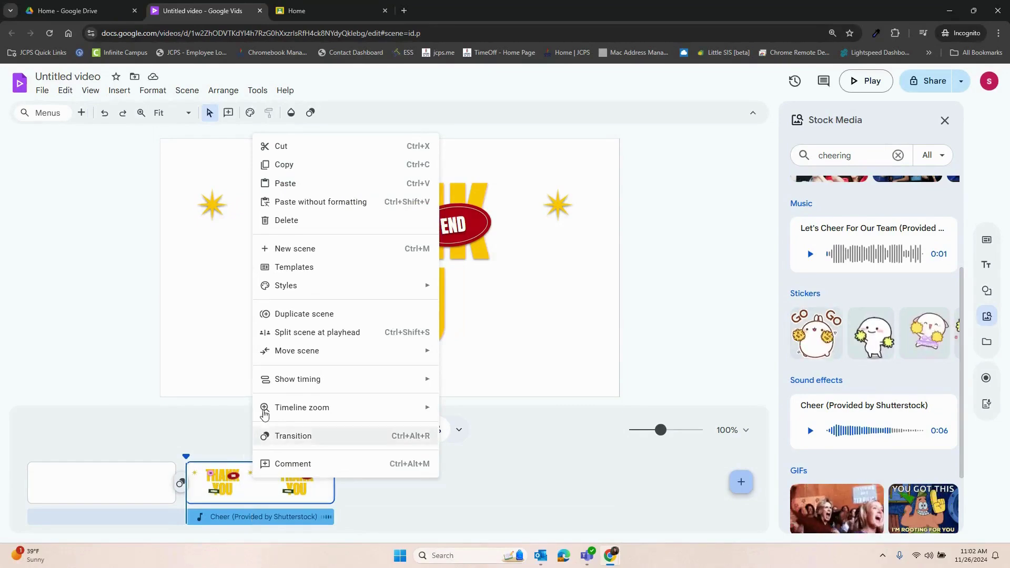
click(324, 332)
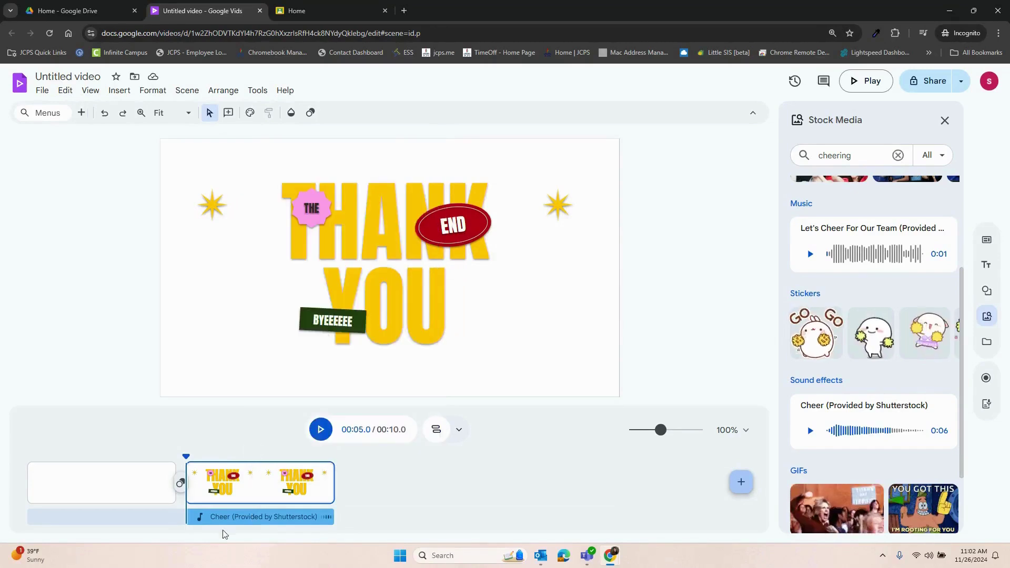
right_click(252, 492)
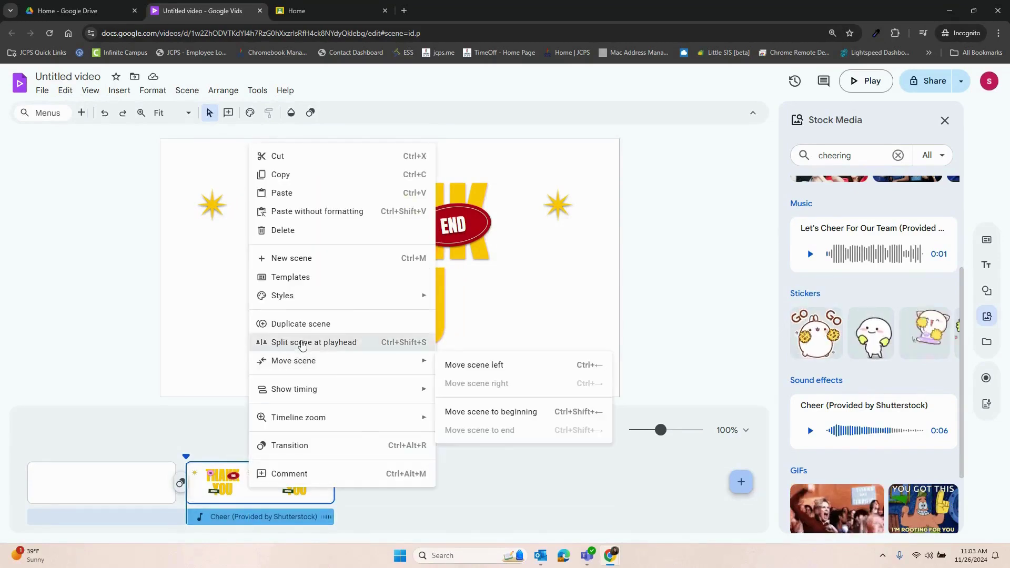
click(301, 342)
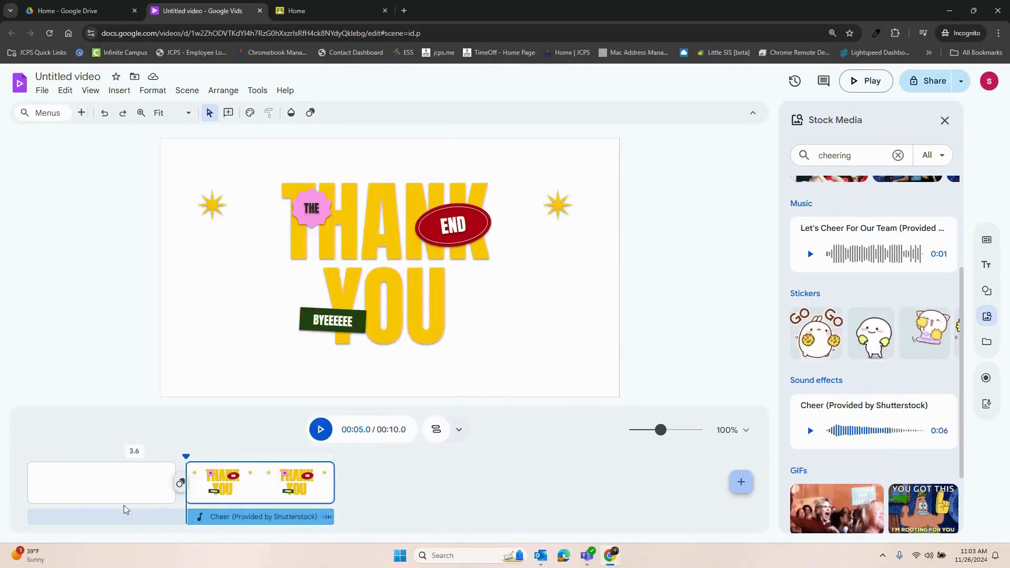
Step: Apply a Push transition between the blank scene and the Thank You scene
click(181, 484)
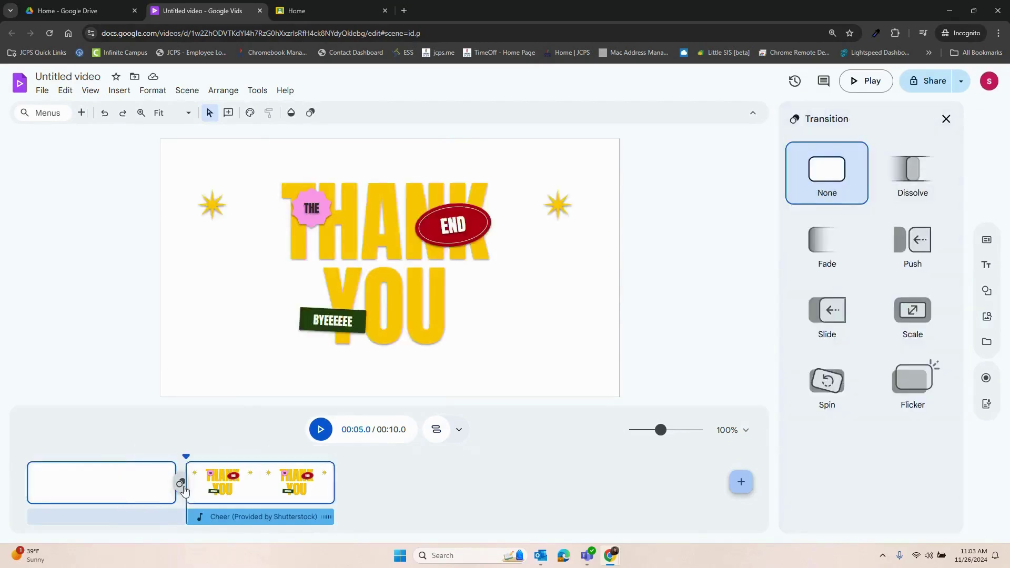
click(906, 250)
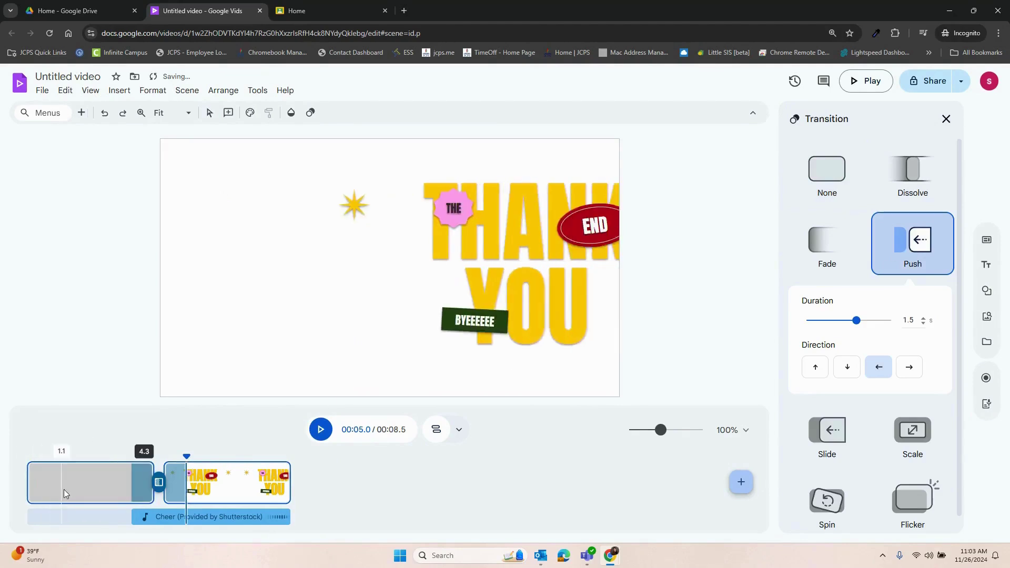
click(68, 490)
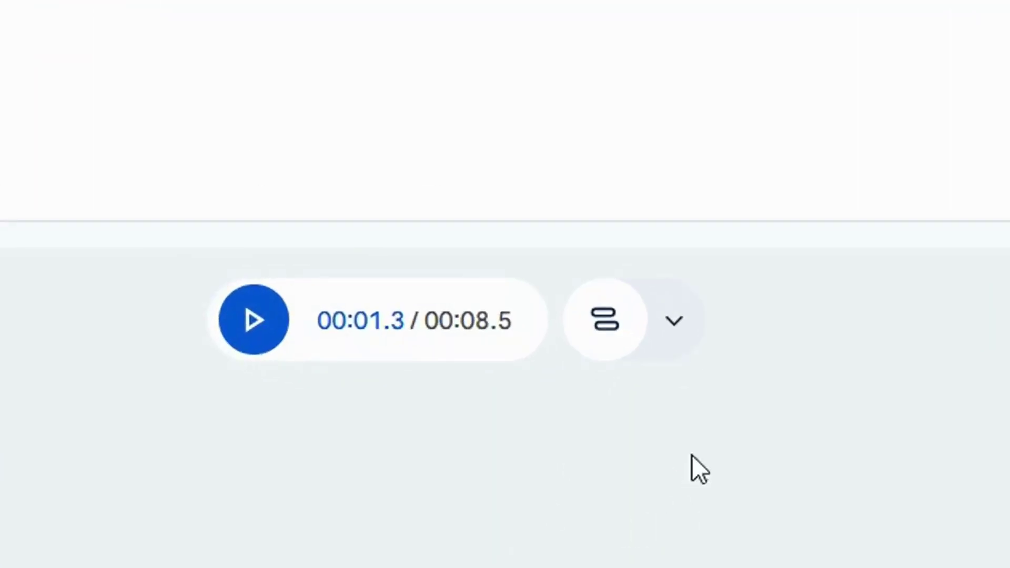
click(556, 428)
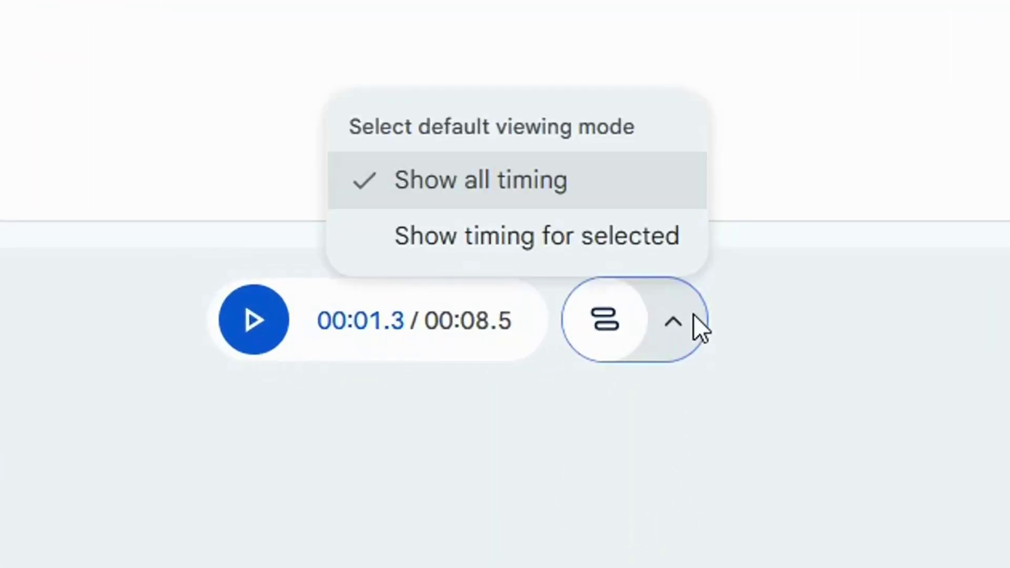
click(694, 316)
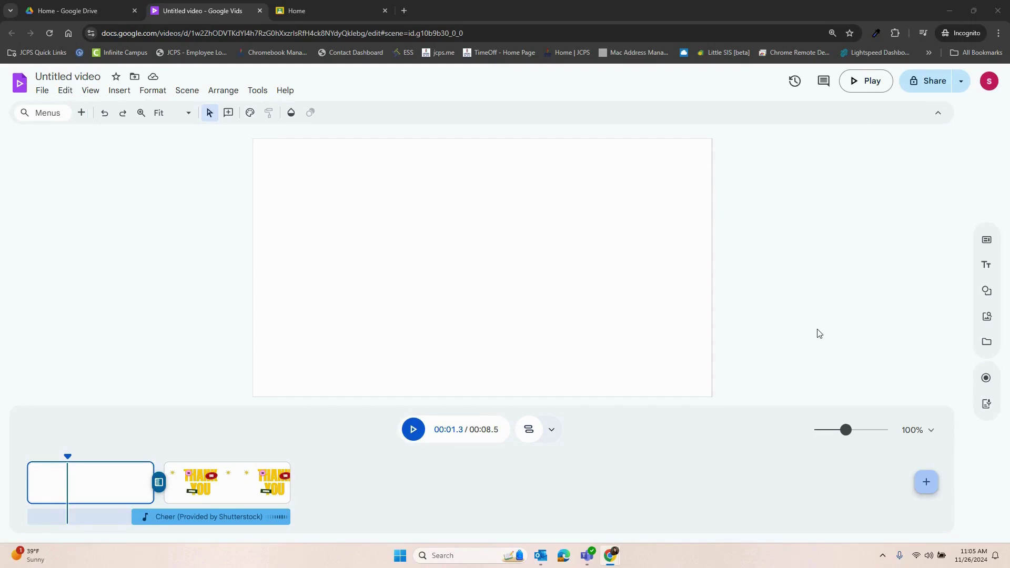
Step: Set up a Screen and camera recording that shares the Classroom Home tab in Chrome
click(986, 378)
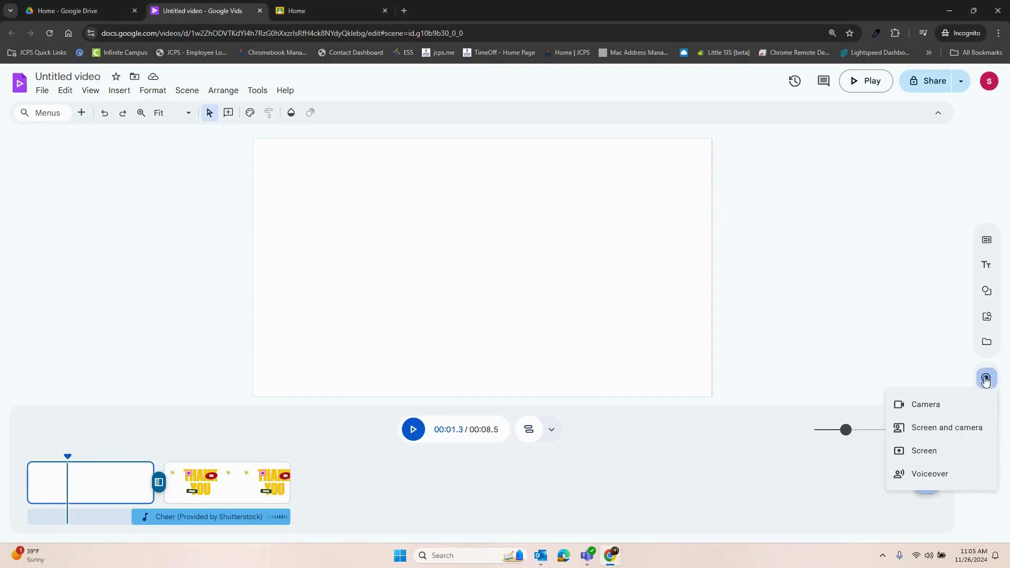
click(965, 428)
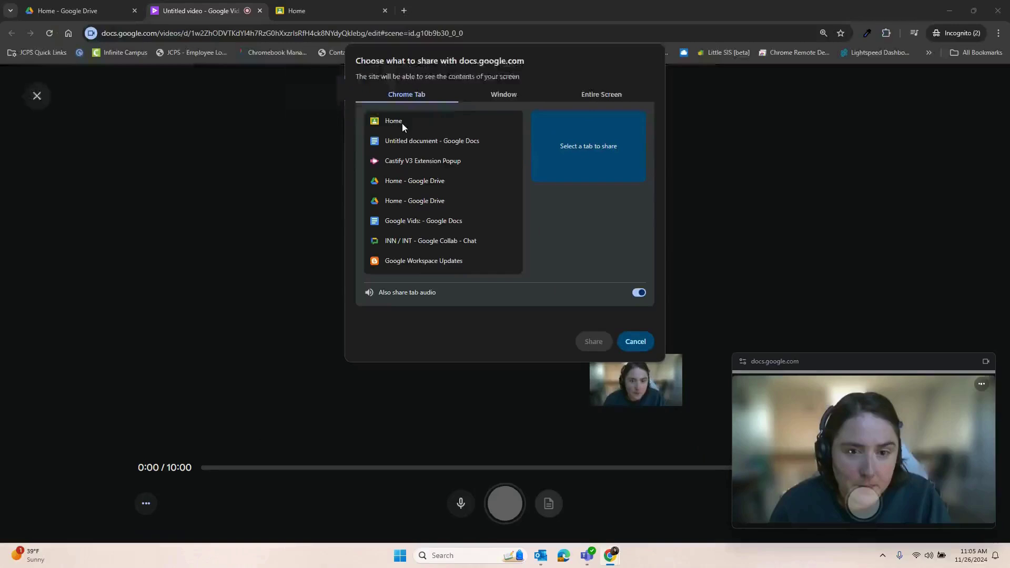
click(229, 0)
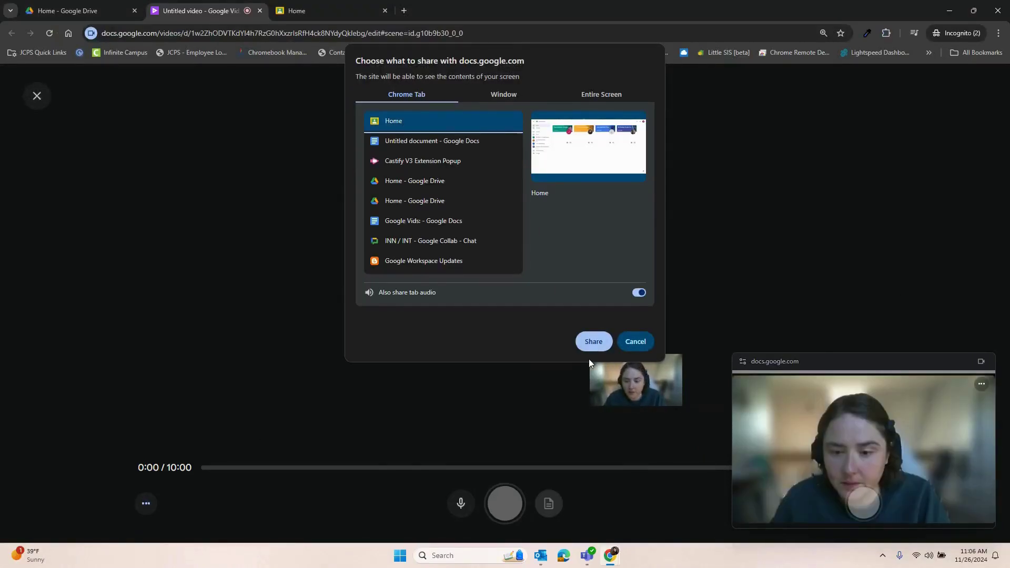
click(593, 343)
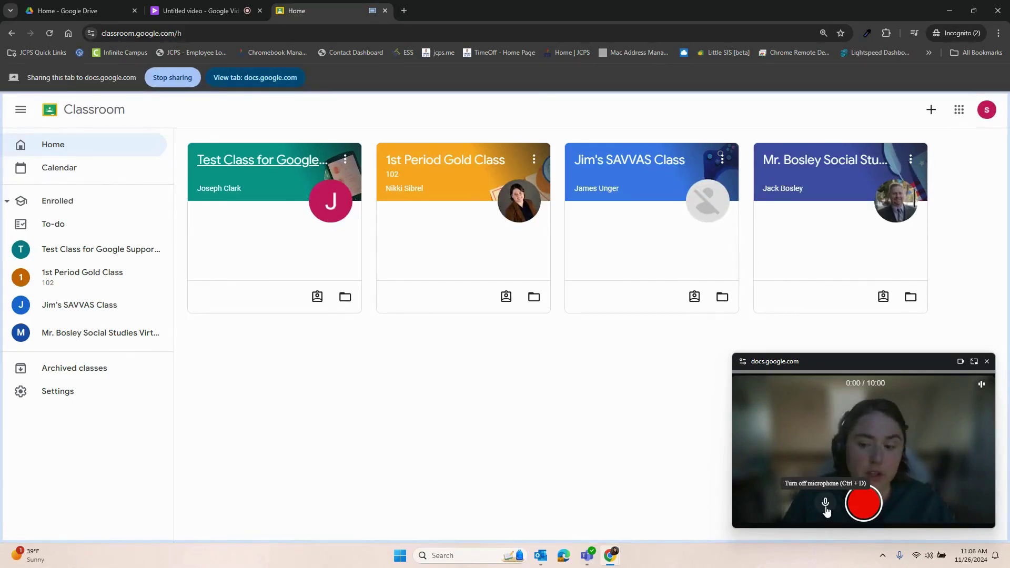
Step: Start recording, filter To-do to 1st Period Gold Class, and open Past, Present, and Future Nouns
click(863, 503)
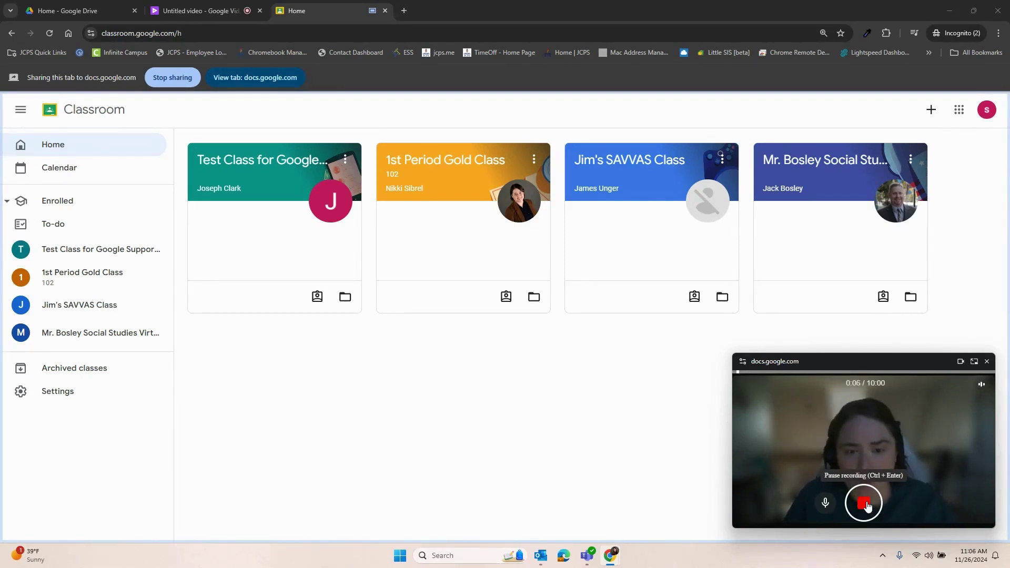
click(460, 162)
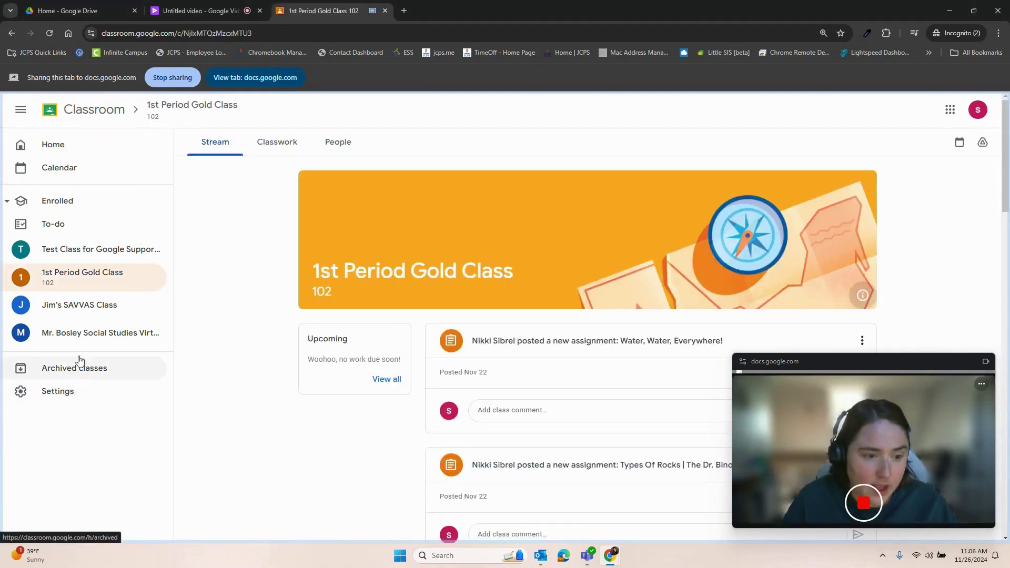
click(67, 229)
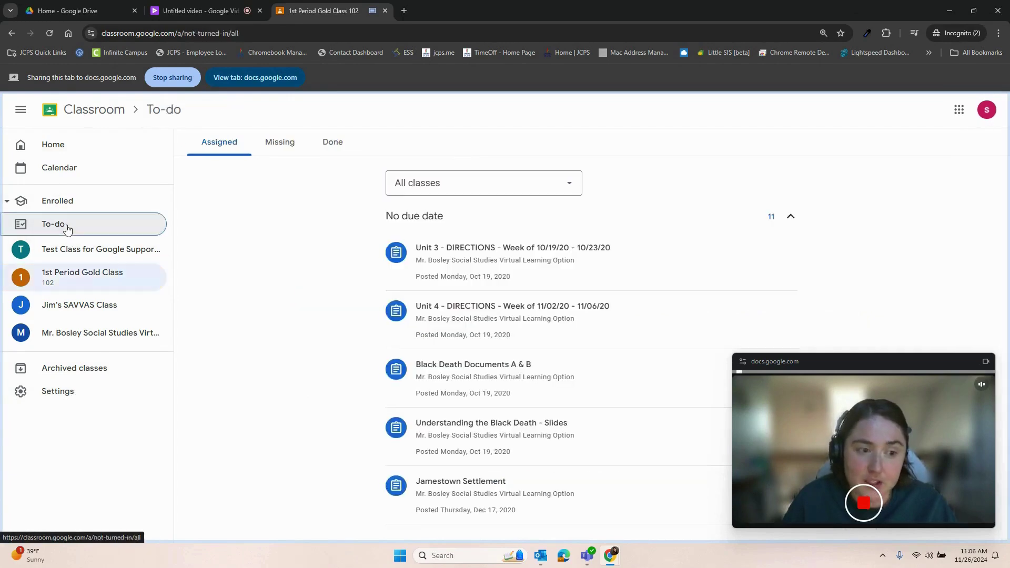
click(454, 191)
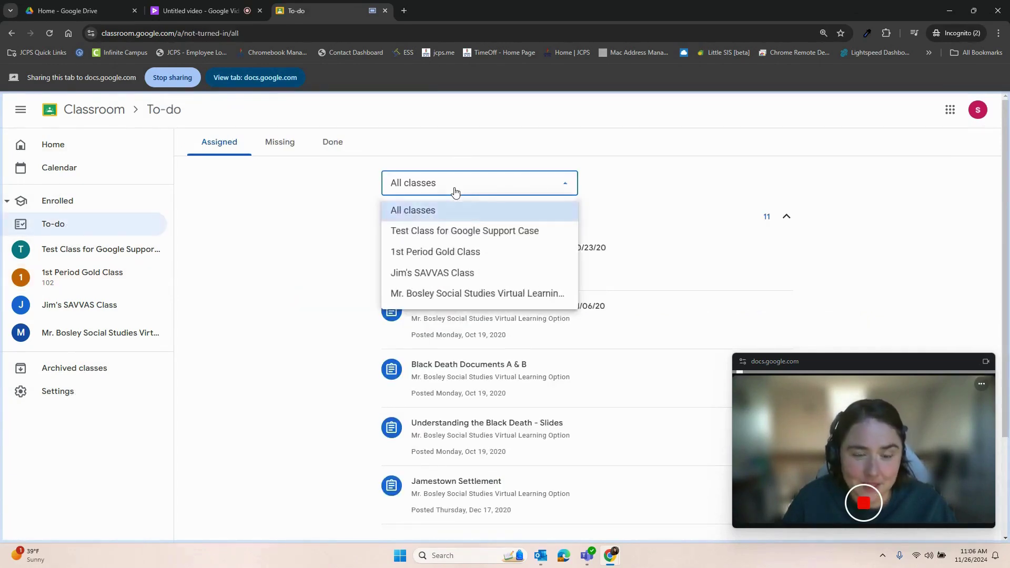
click(482, 257)
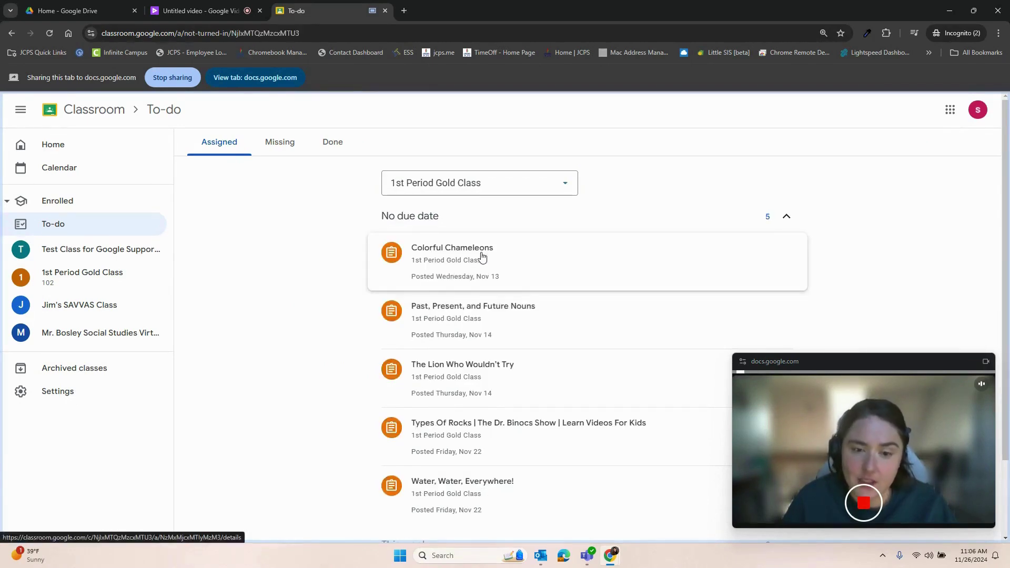
scroll(536, 264, down, 1)
click(536, 265)
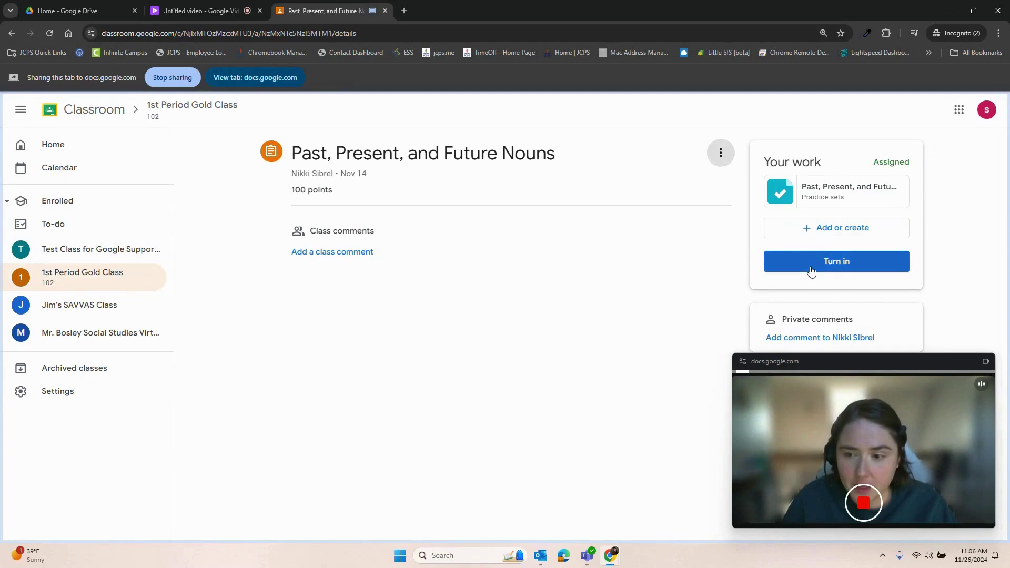
Step: Open the attached practice set, then turn in the nouns assignment and confirm
click(838, 193)
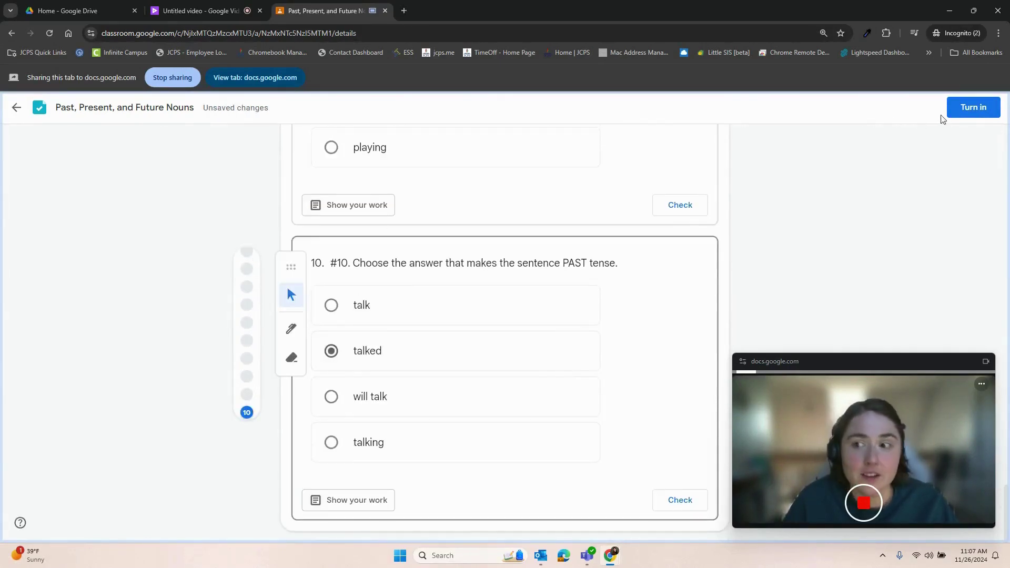
click(972, 108)
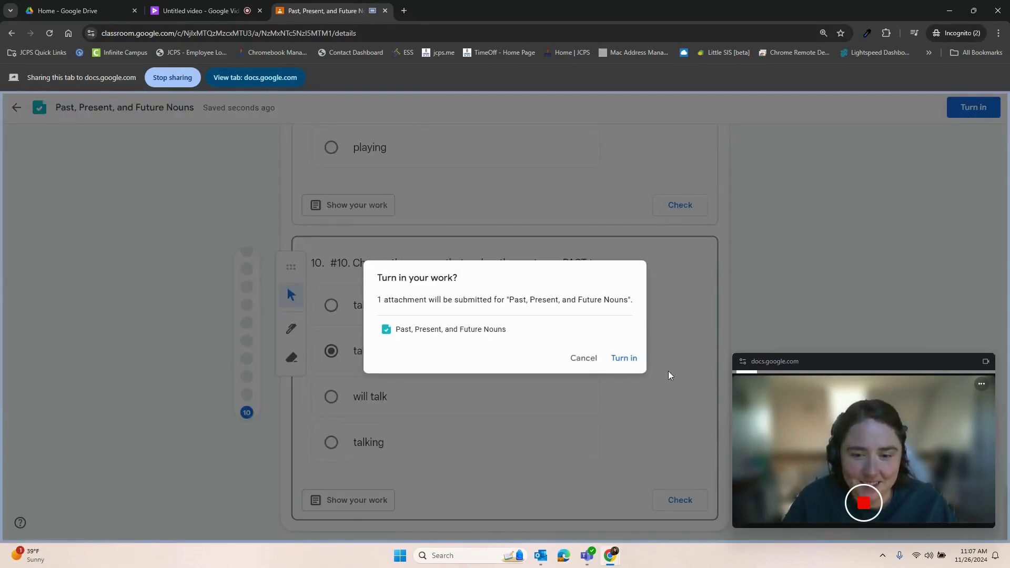
click(626, 358)
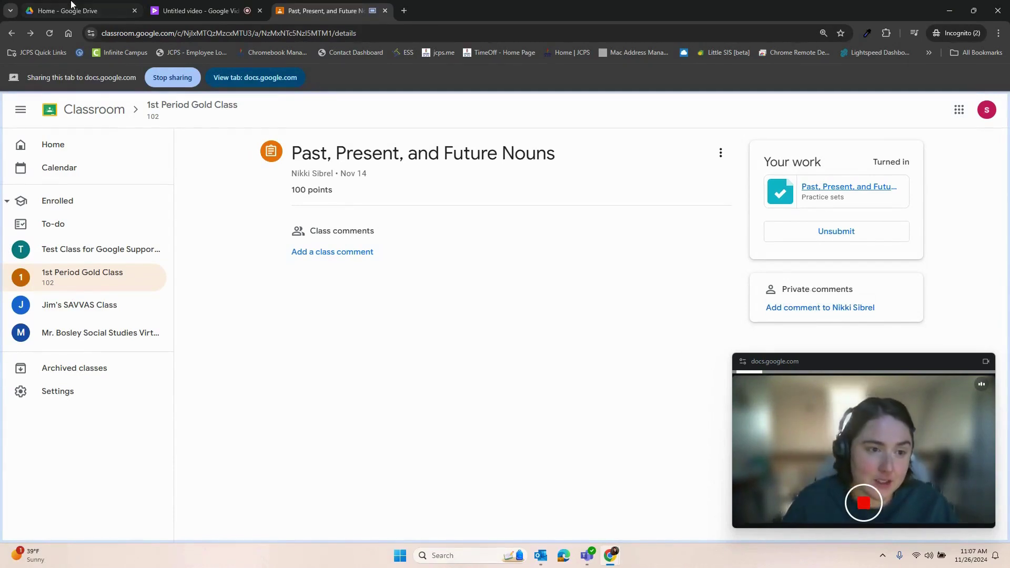
Step: Pause the recorder and stop sharing the Classroom tab
mouse_move(907, 517)
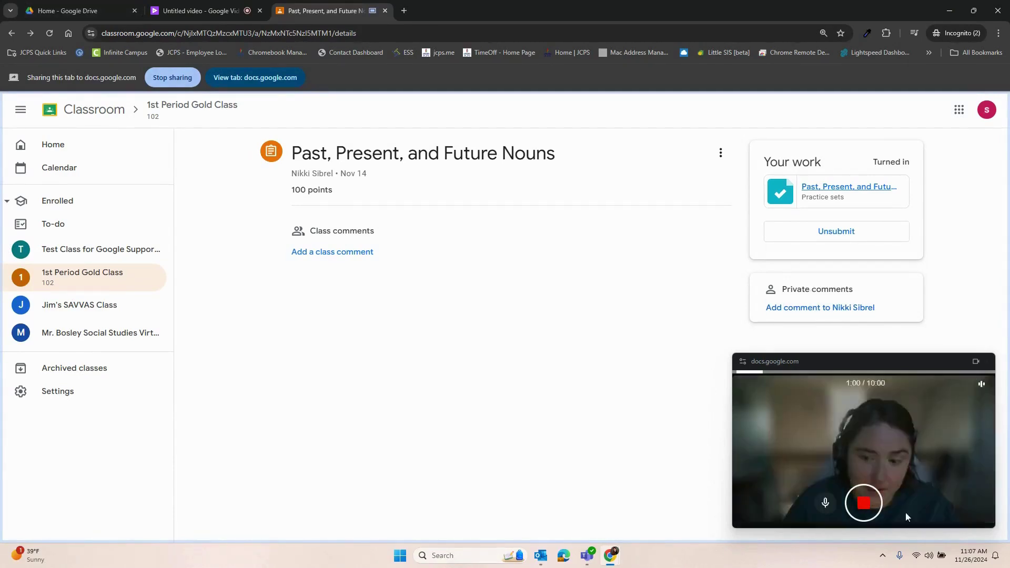
click(865, 508)
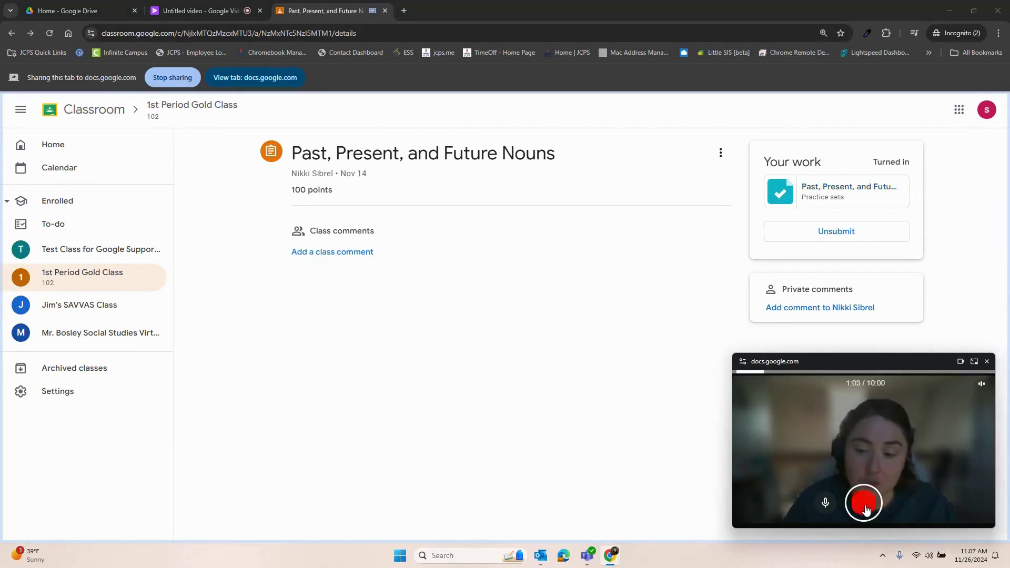
click(177, 78)
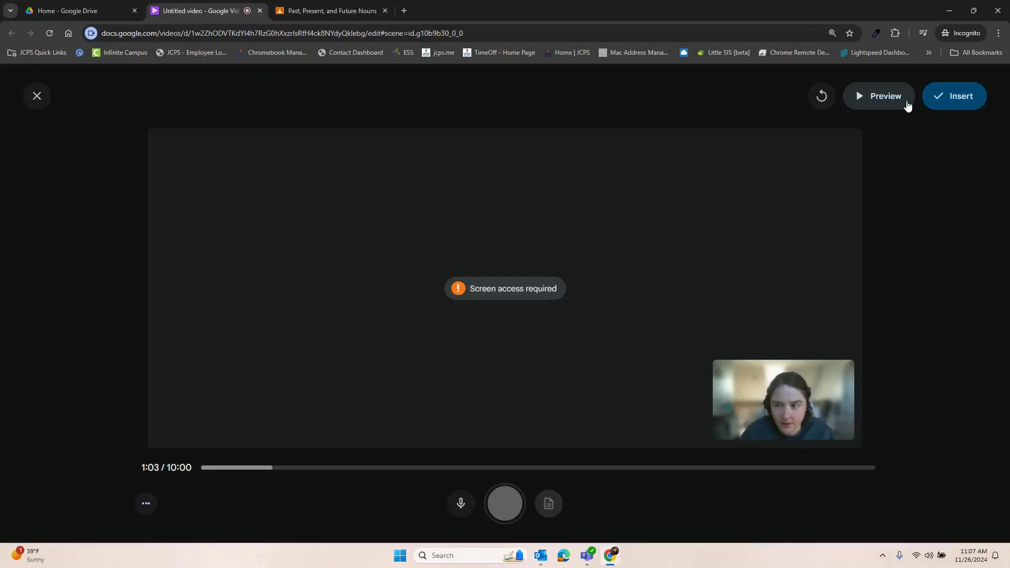
Step: Preview the Classroom screen-and-camera recording, keep it rather than redo it, and insert it into the video
click(882, 98)
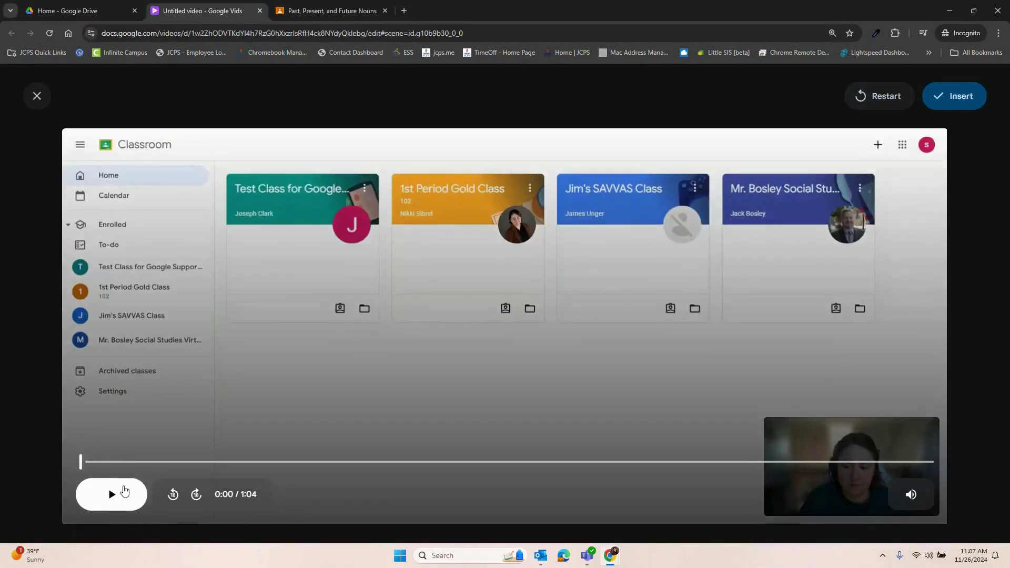
click(121, 505)
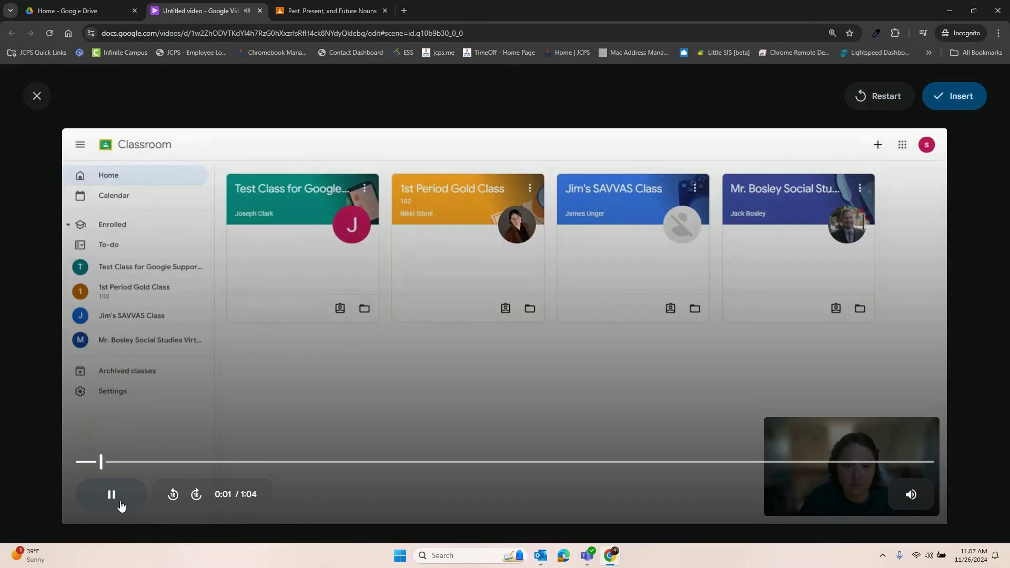
click(103, 498)
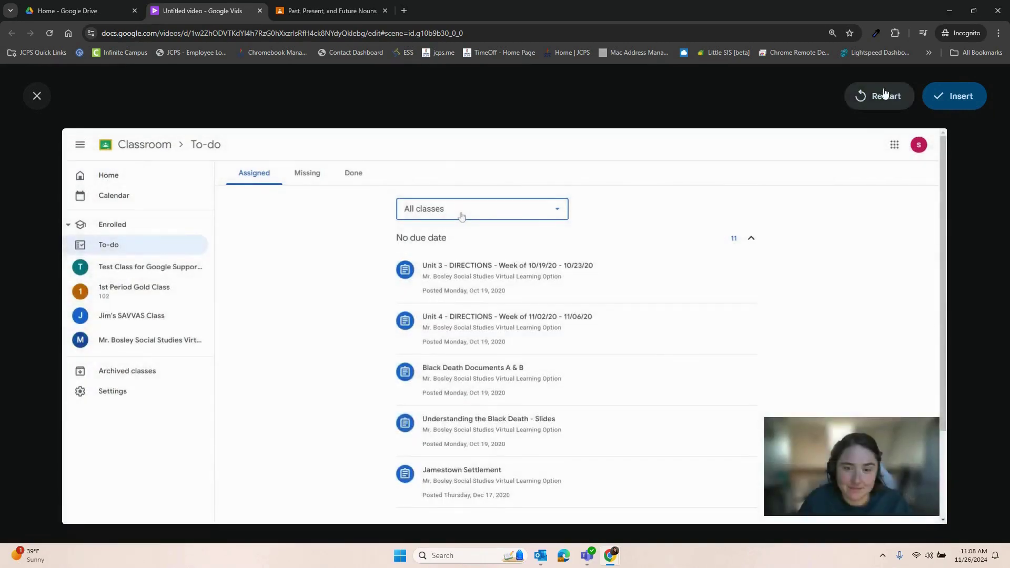
click(882, 97)
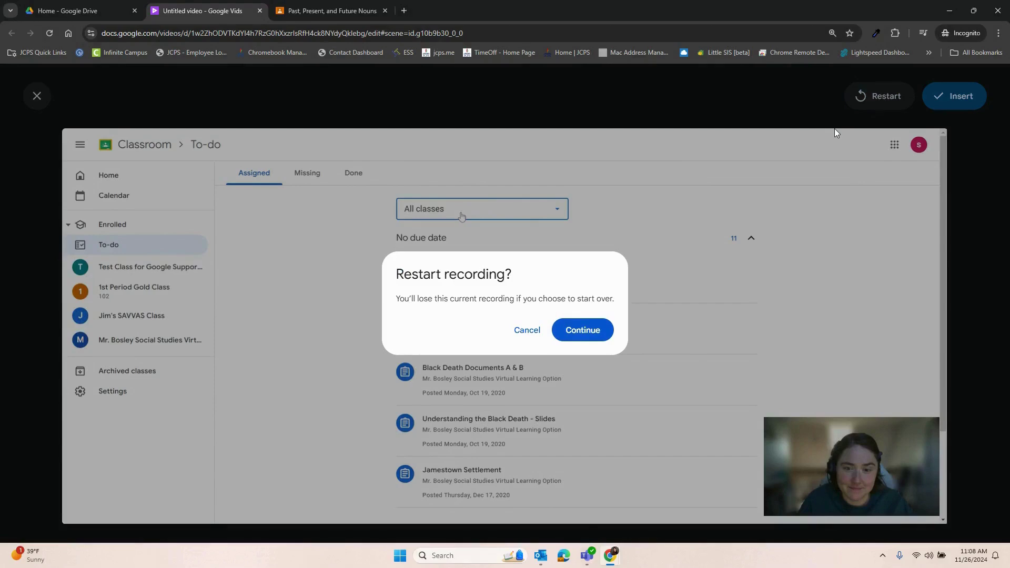
click(524, 330)
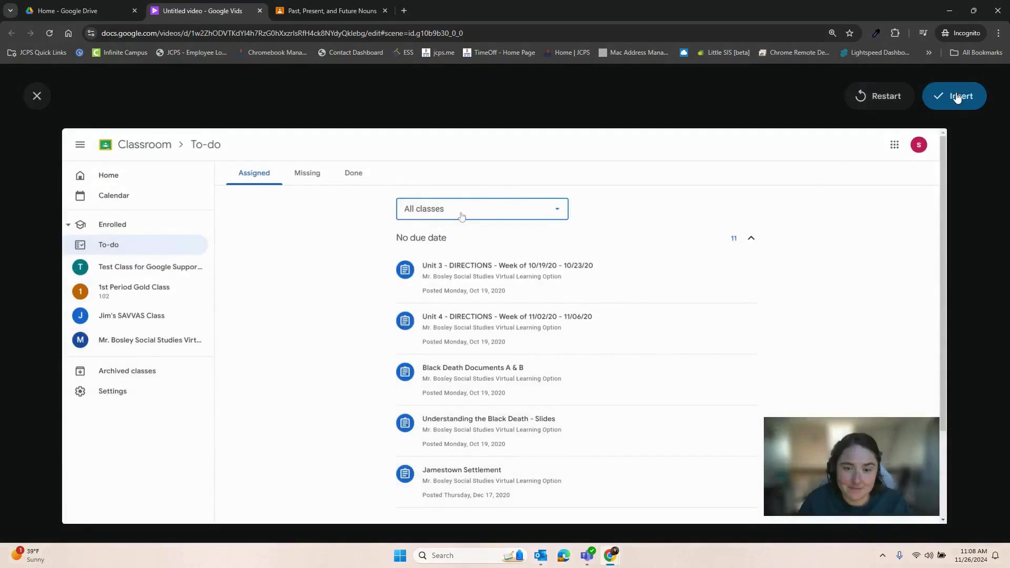
click(956, 98)
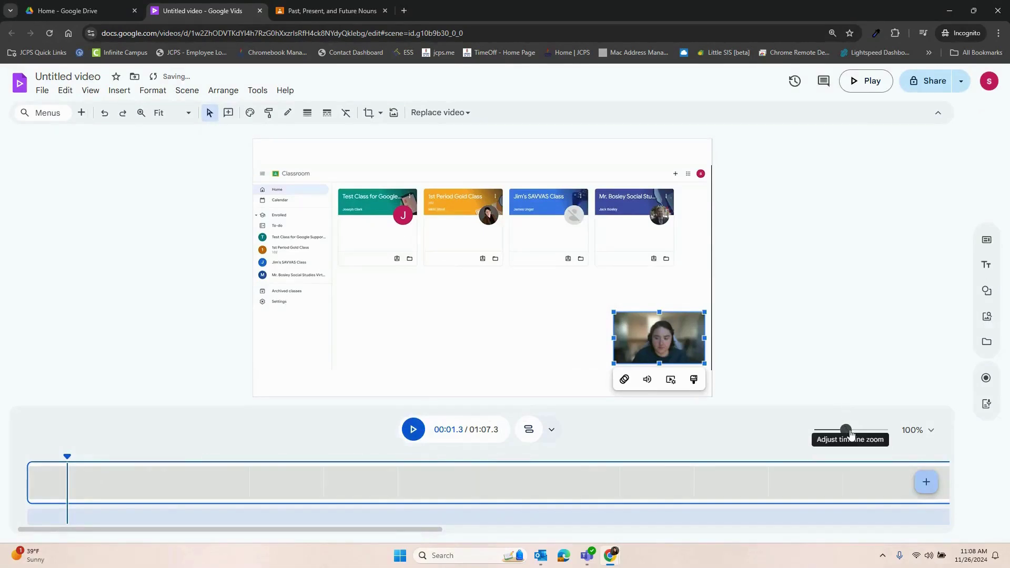
Step: Zoom the timeline to 180% and enlarge the webcam overlay toward the upper left
drag(845, 430, 864, 430)
click(495, 492)
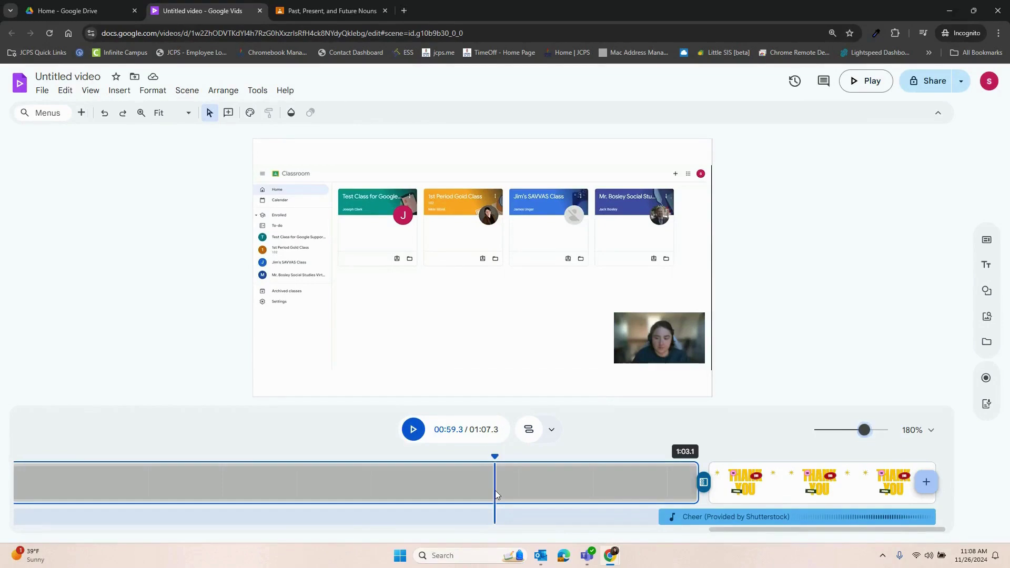
click(794, 479)
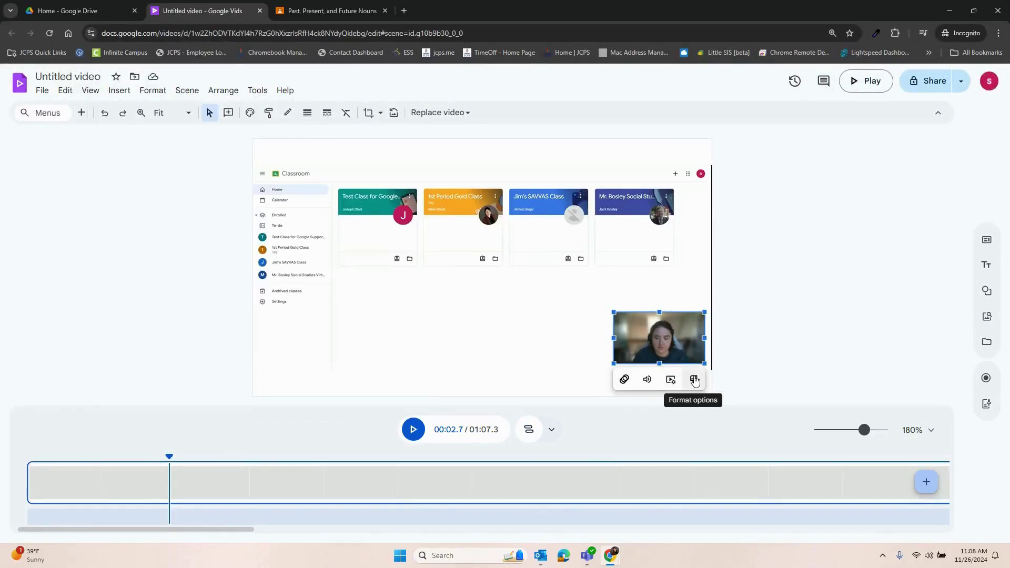
mouse_move(612, 313)
mouse_down()
mouse_move(479, 237)
mouse_move(575, 310)
mouse_move(624, 314)
mouse_move(624, 305)
mouse_up()
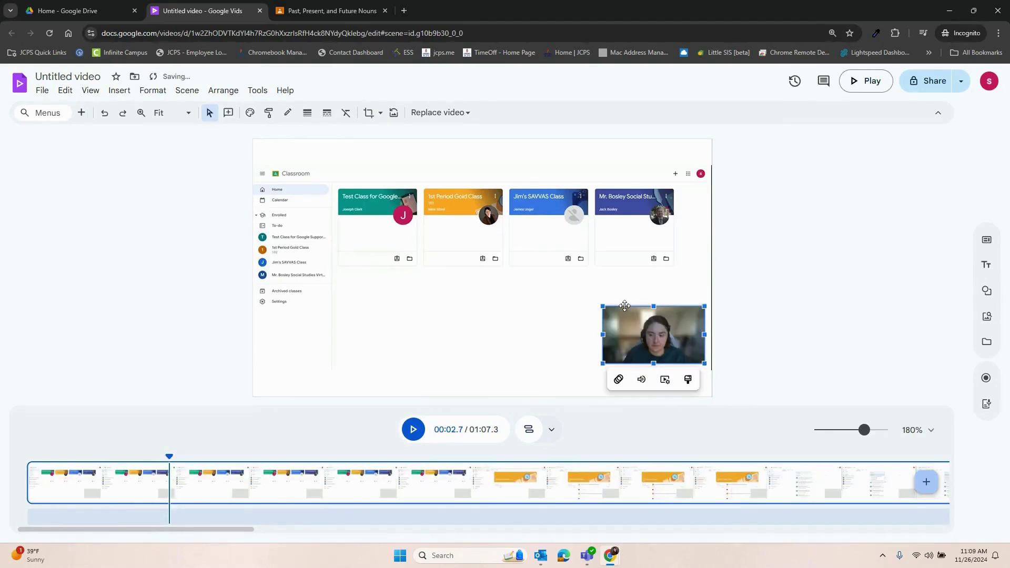
Step: Give the webcam clip a Rise entrance animation
click(619, 379)
click(912, 265)
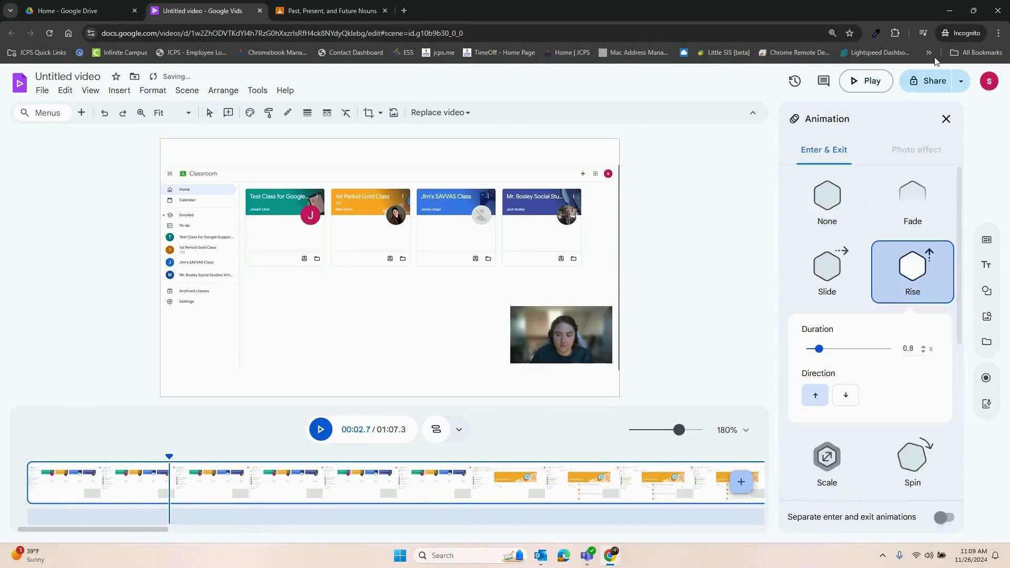
click(946, 119)
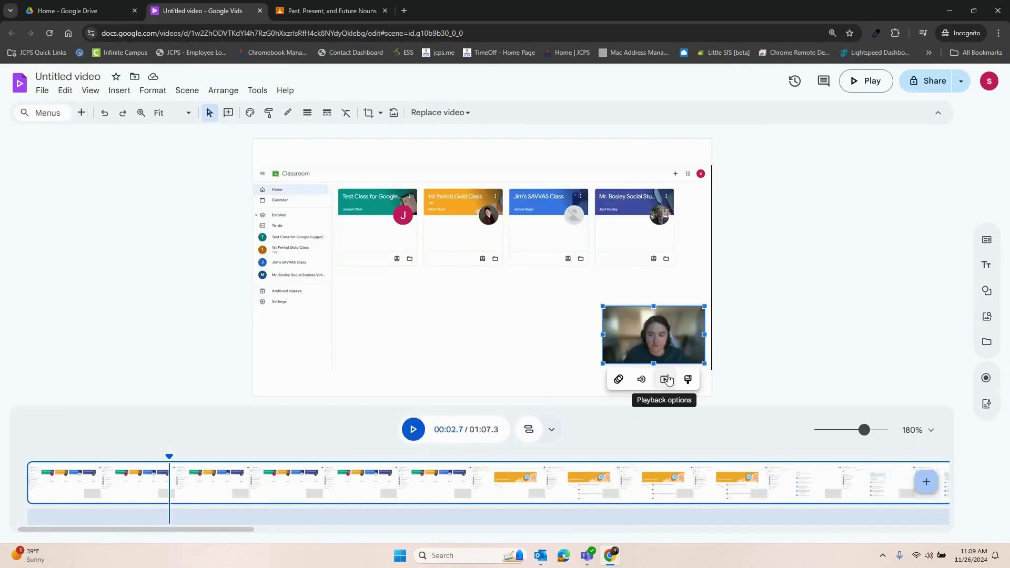
click(499, 334)
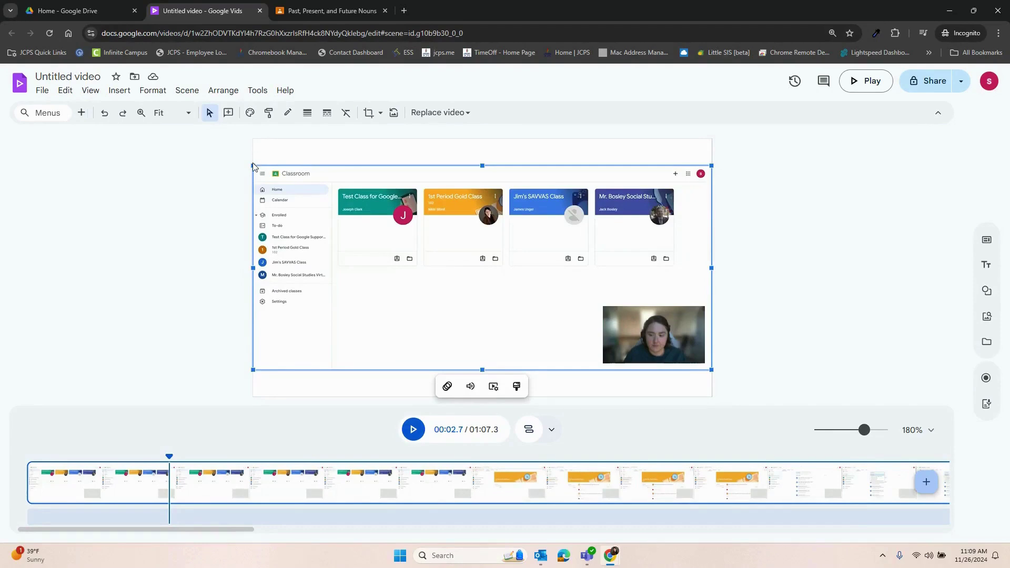
Step: Set the recording scene's background to a solid teal swatch and deselect the video
click(351, 152)
right_click(351, 152)
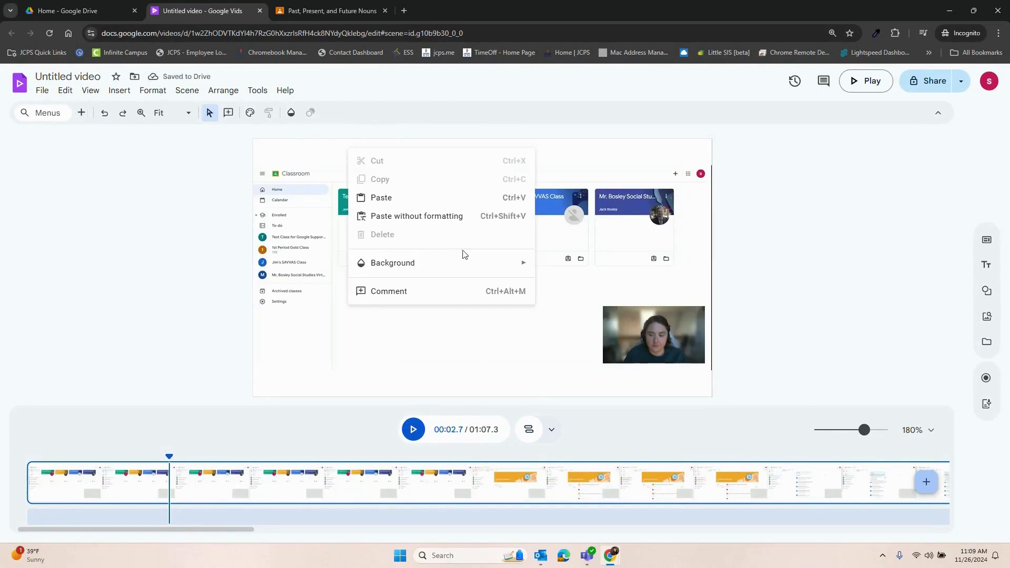
mouse_move(481, 268)
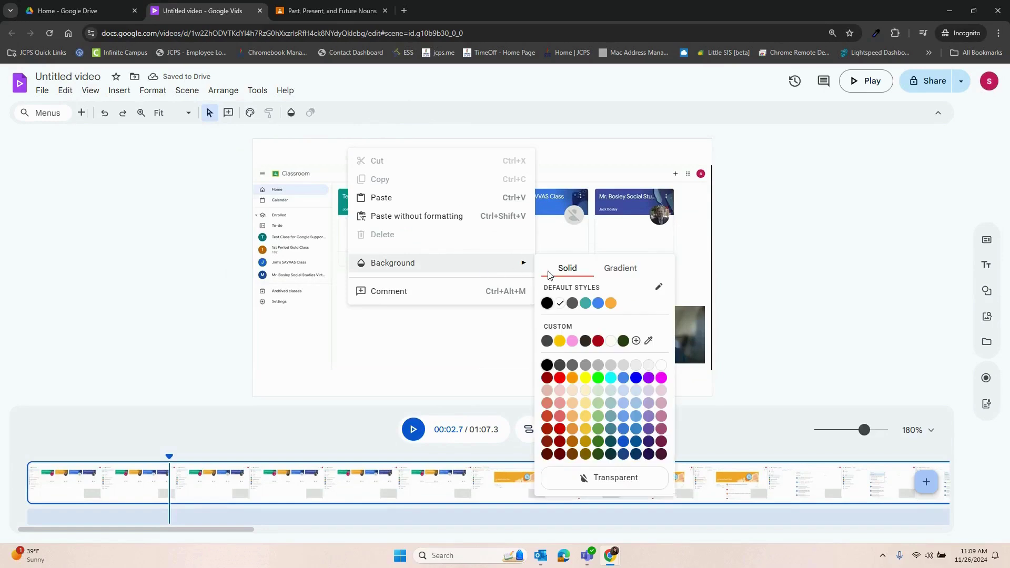
click(586, 306)
click(347, 190)
right_click(508, 221)
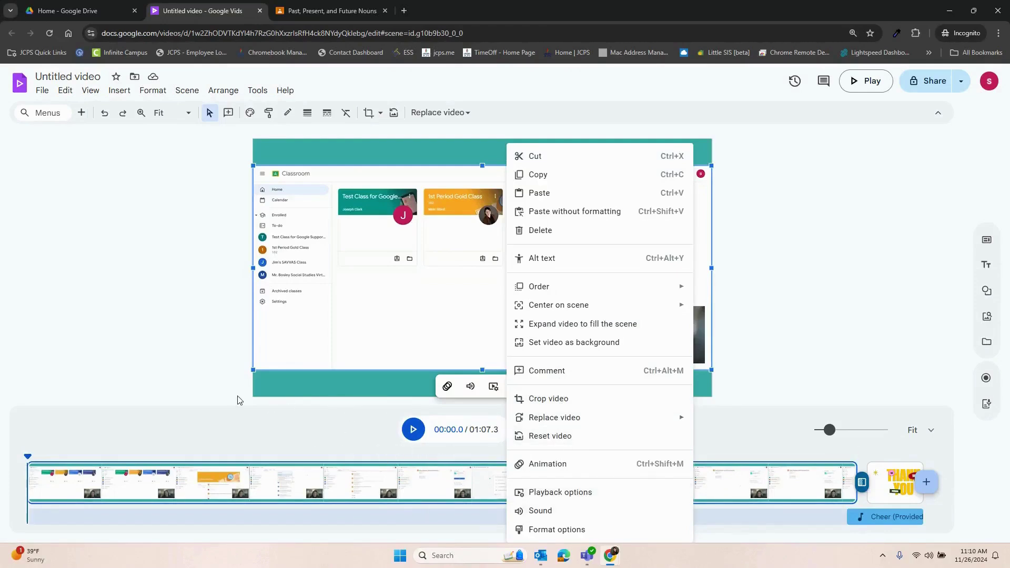
click(180, 380)
click(179, 484)
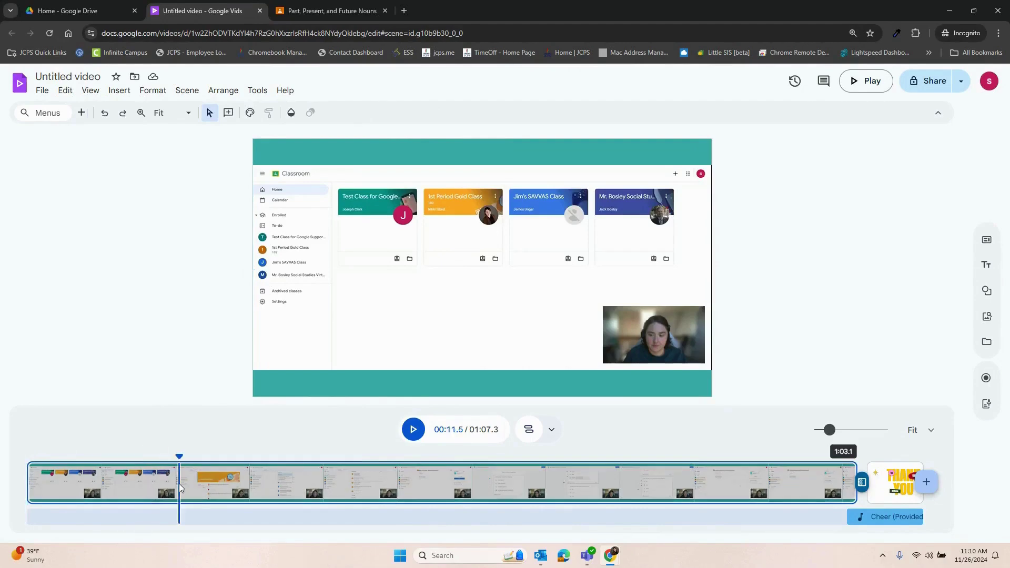
right_click(178, 484)
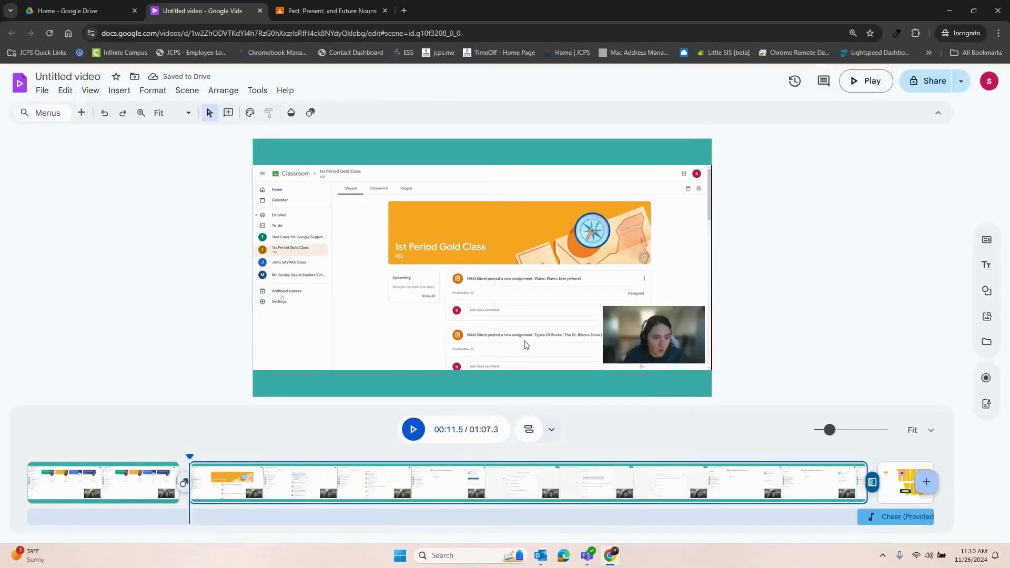
click(480, 481)
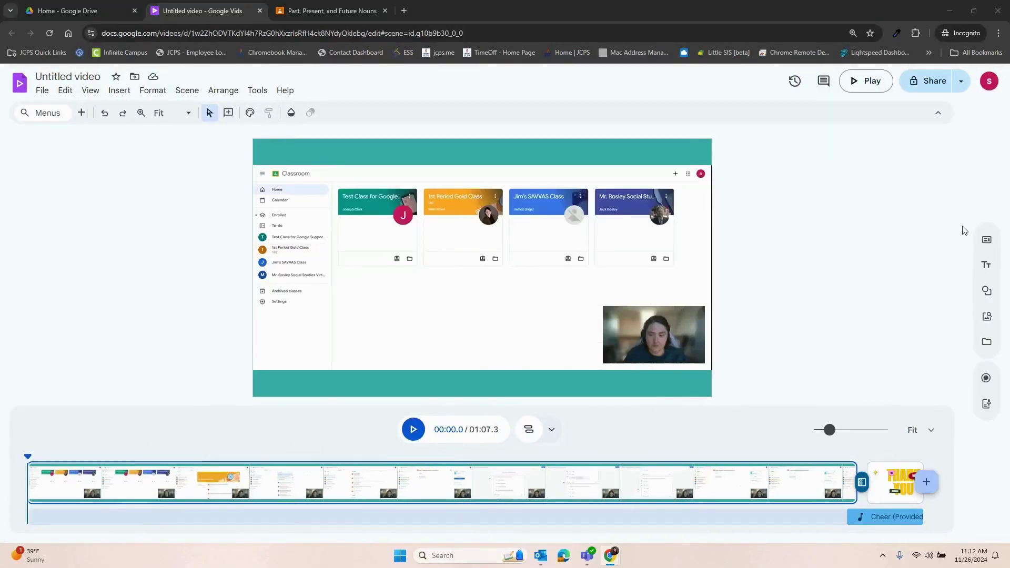
Step: Add the KUDOS scene from the Team tribute template to the video
click(986, 240)
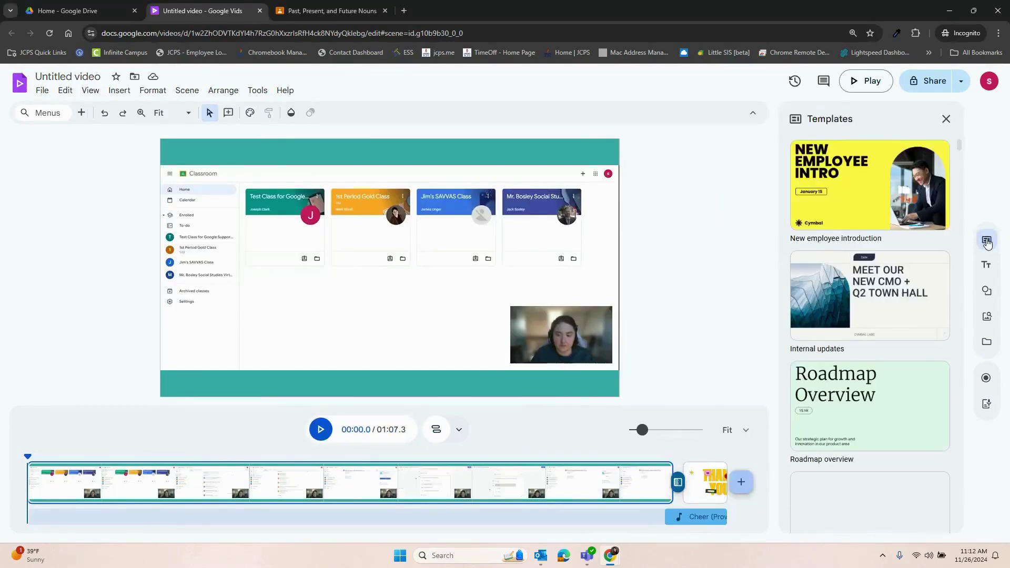
scroll(908, 280, down, 9)
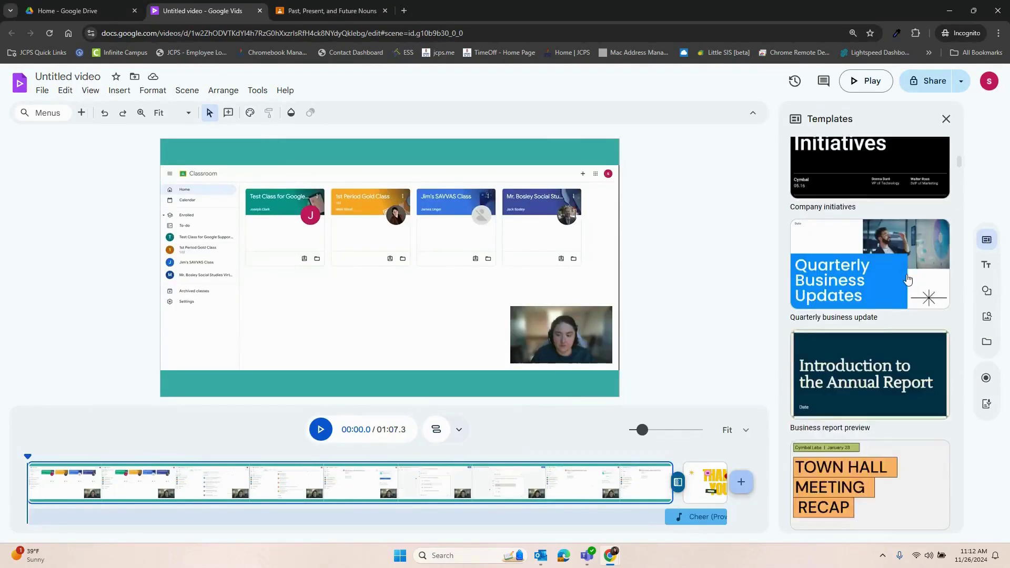
scroll(908, 280, down, 8)
click(885, 207)
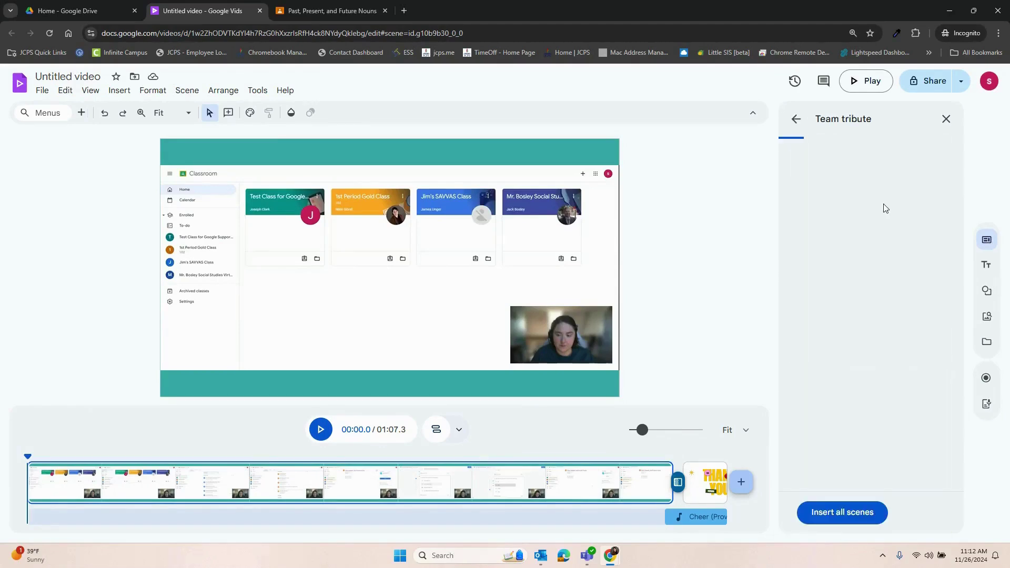
scroll(852, 259, down, 5)
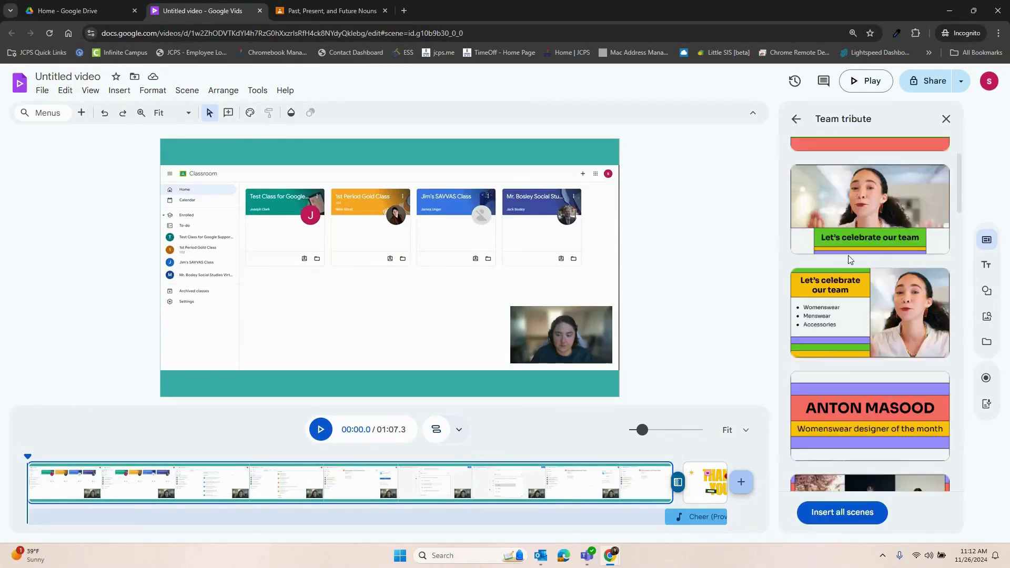
scroll(852, 259, up, 5)
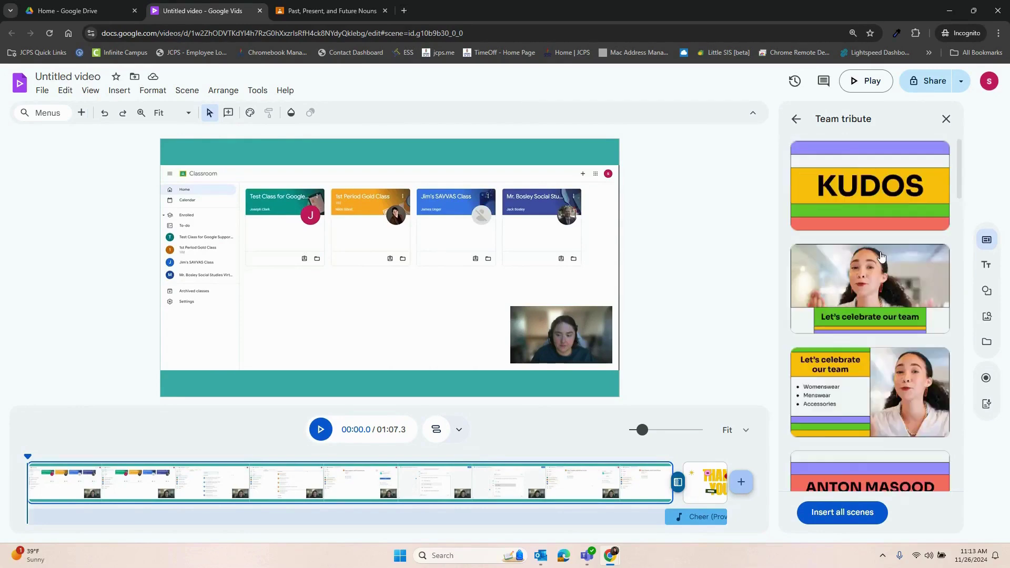
click(833, 168)
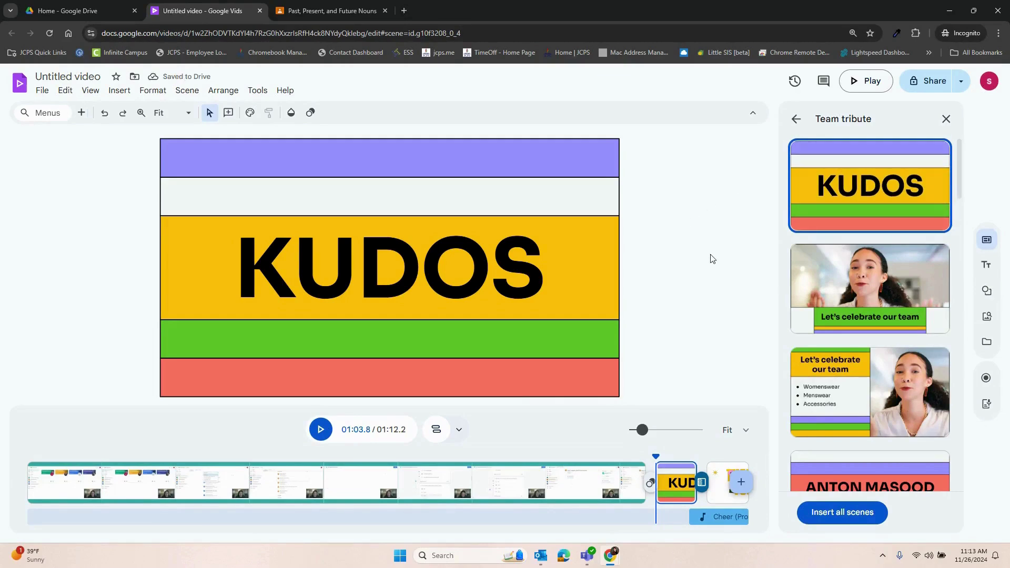
Step: Drag the KUDOS clip to the start of the timeline, then browse the full template list
drag(673, 497, 50, 479)
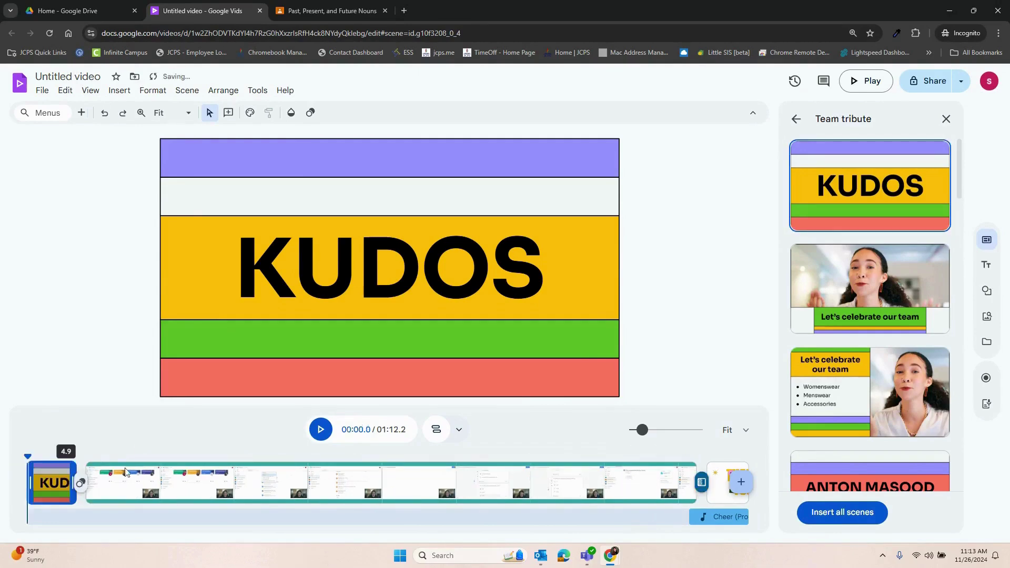
click(946, 118)
click(986, 240)
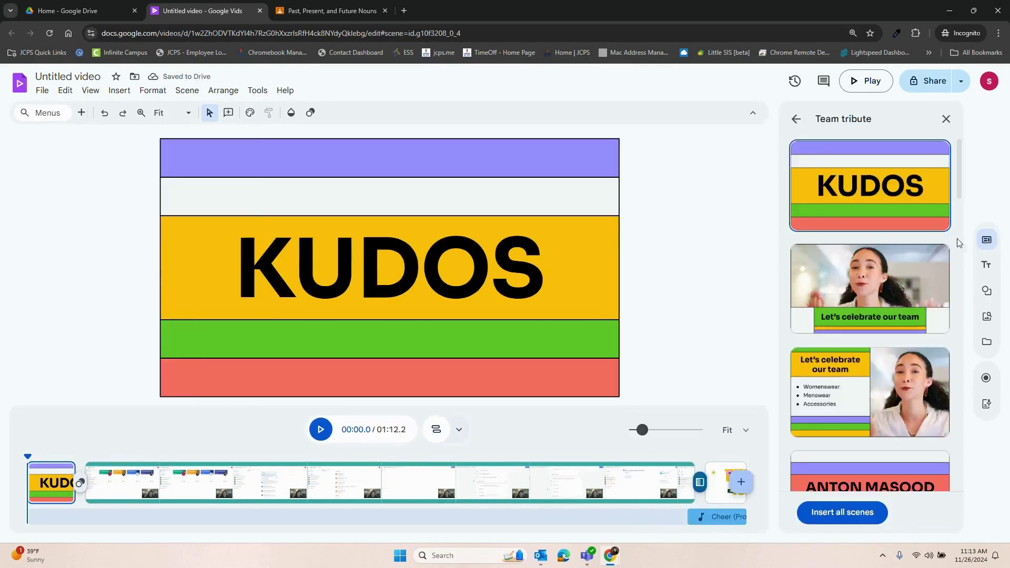
click(987, 241)
scroll(867, 356, down, 5)
scroll(867, 356, down, 12)
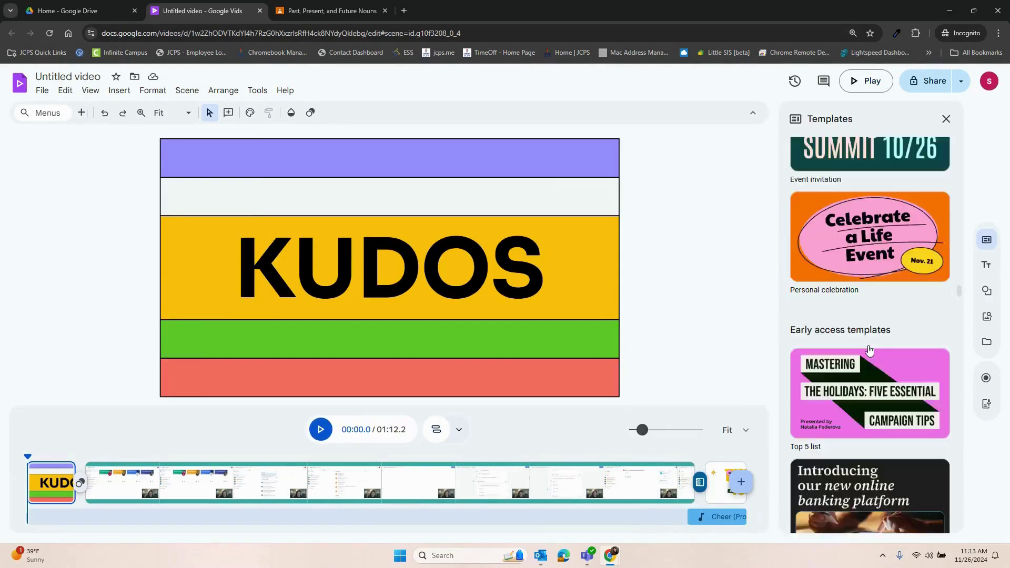
Step: Close the templates panel and delete the KUDOS clip from the timeline's start
click(946, 118)
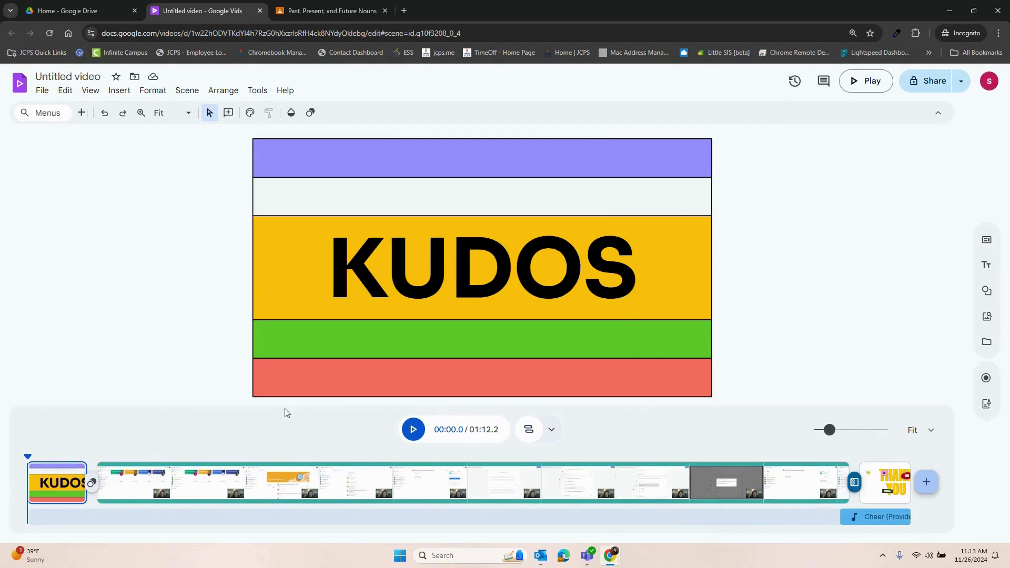
click(702, 193)
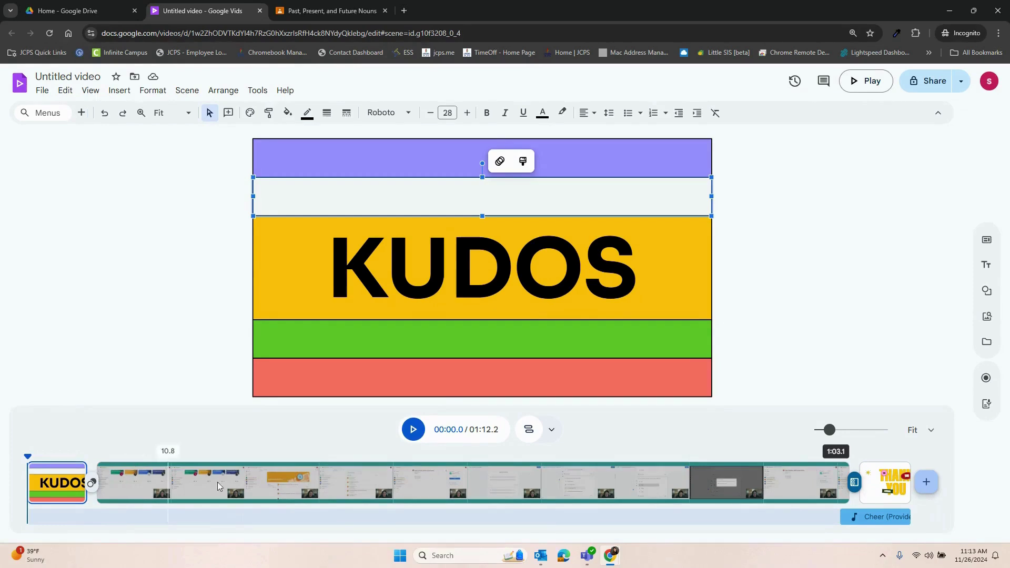
click(547, 477)
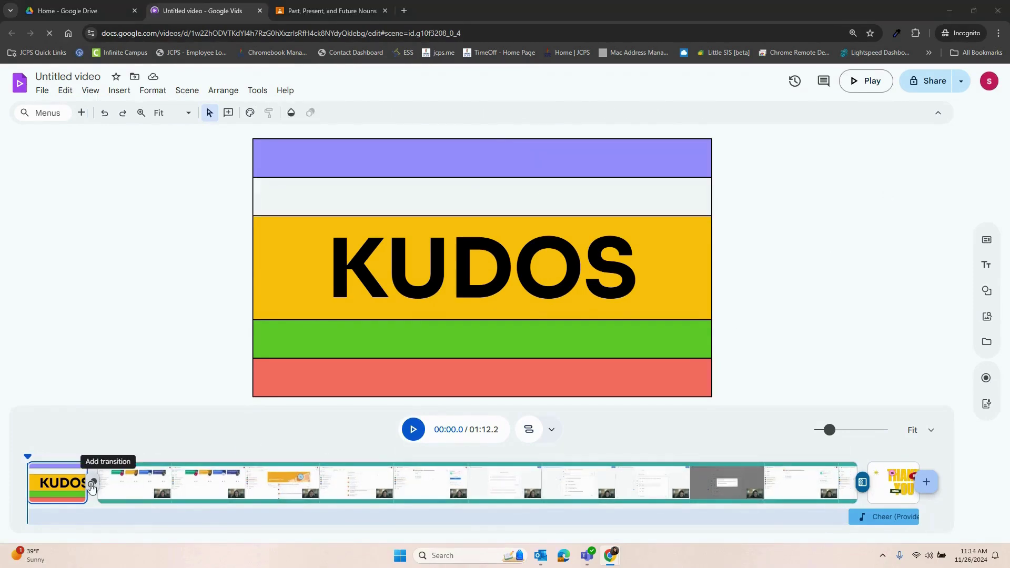
right_click(59, 484)
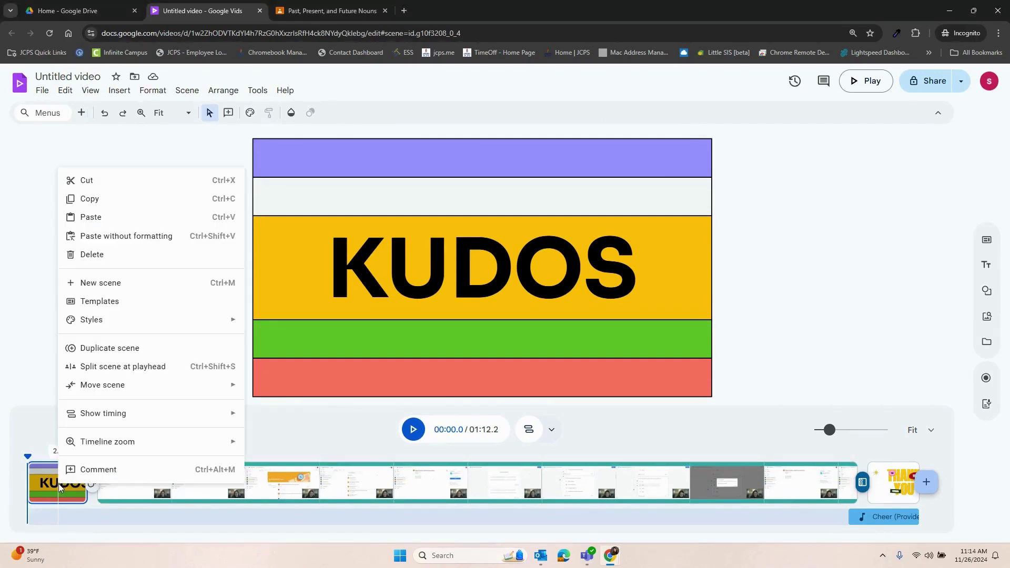
click(92, 254)
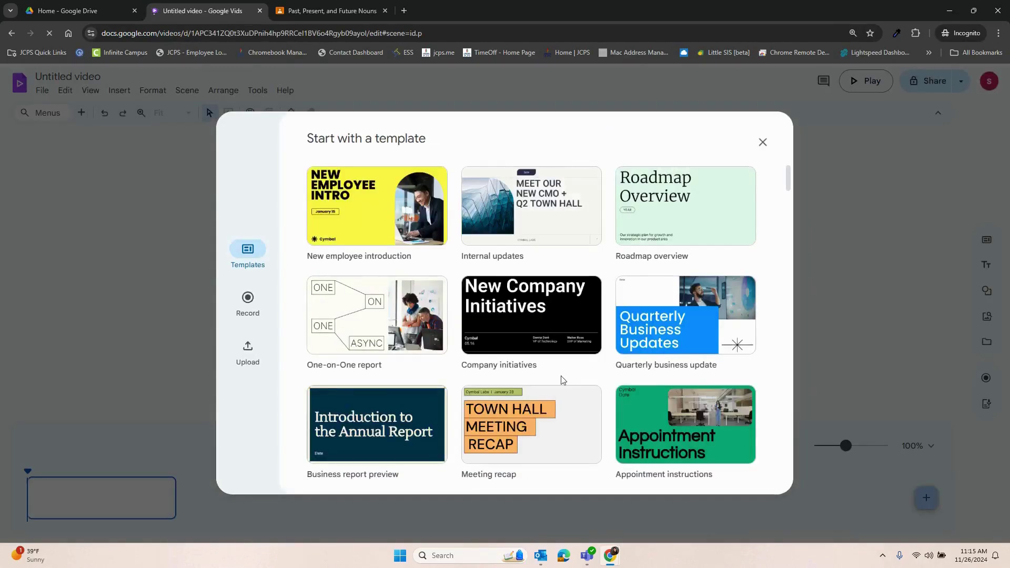
Step: Preview the Test preparation template's scenes and insert all of them into the new video
scroll(563, 354, down, 10)
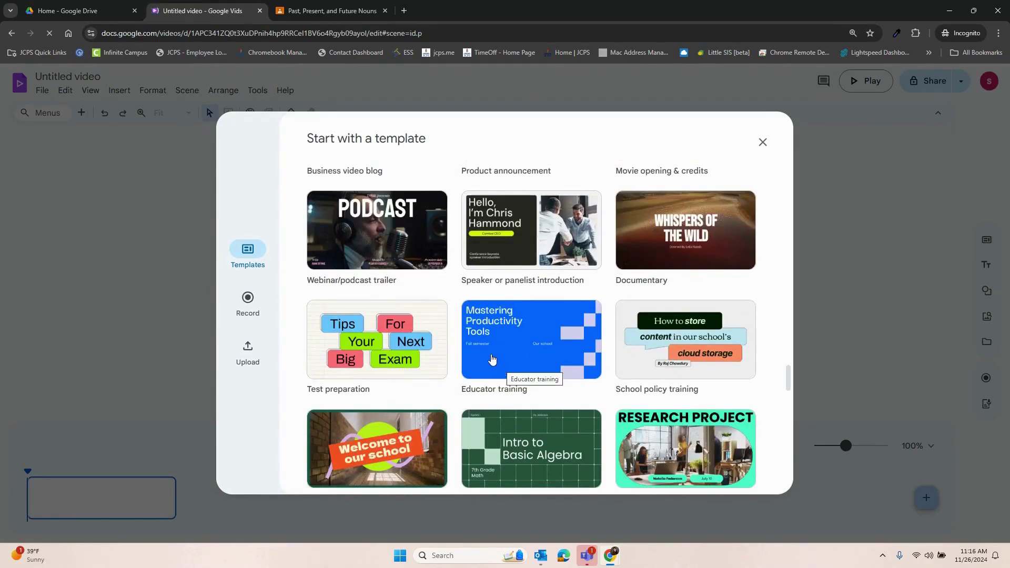
click(374, 355)
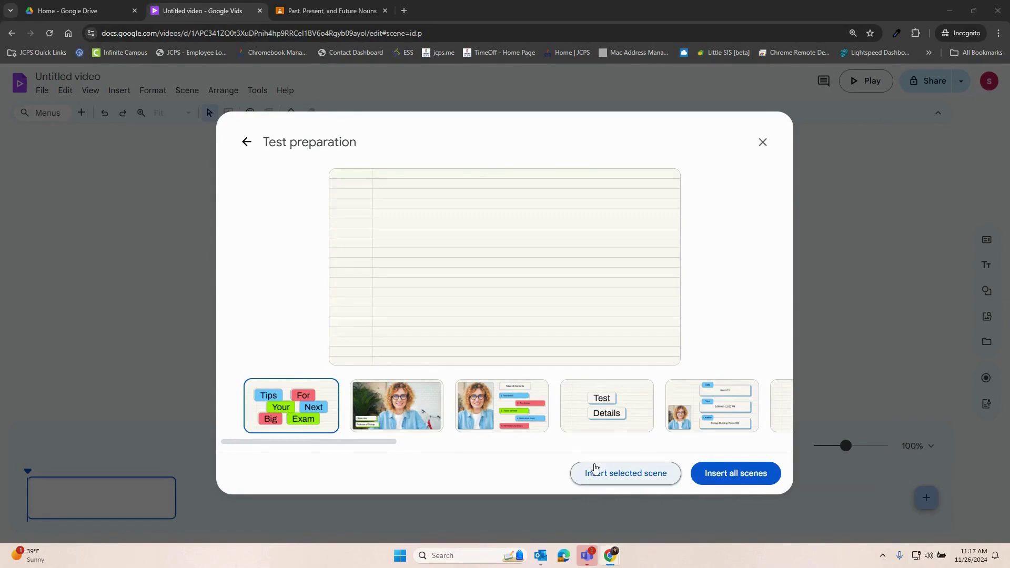
click(345, 420)
click(287, 403)
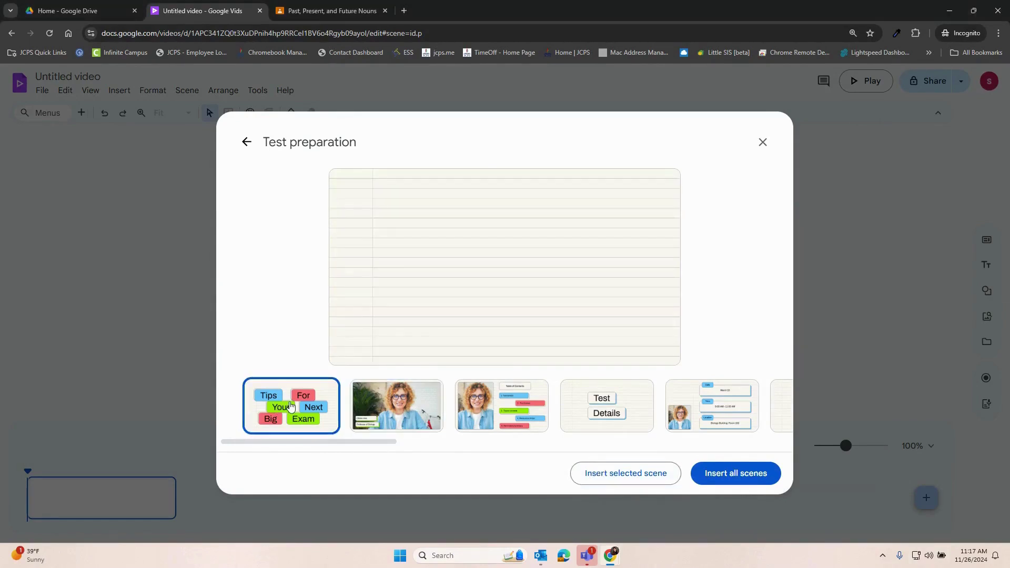
click(730, 474)
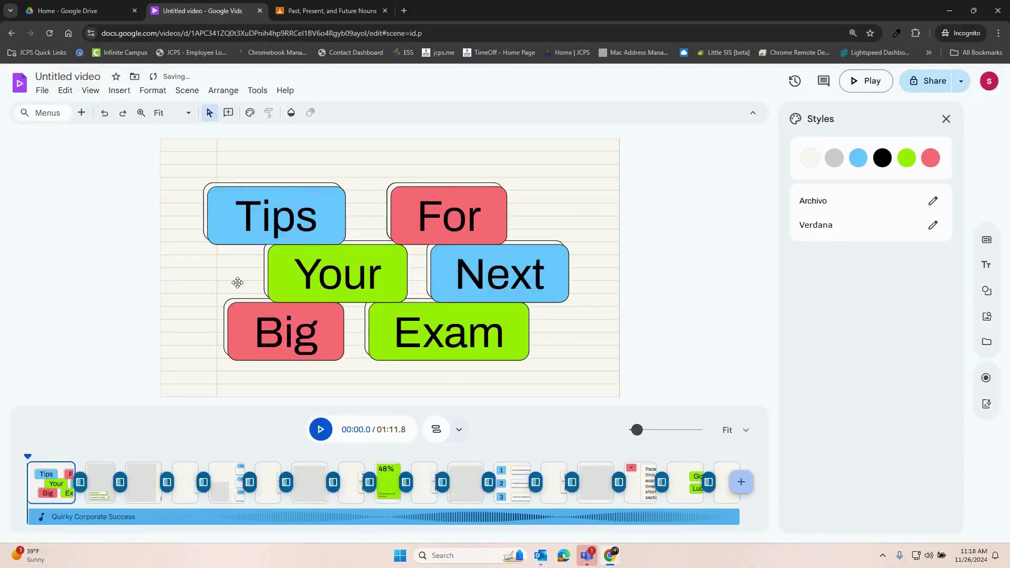
Step: Delete the 48% statistics scene from the timeline
click(390, 479)
right_click(390, 478)
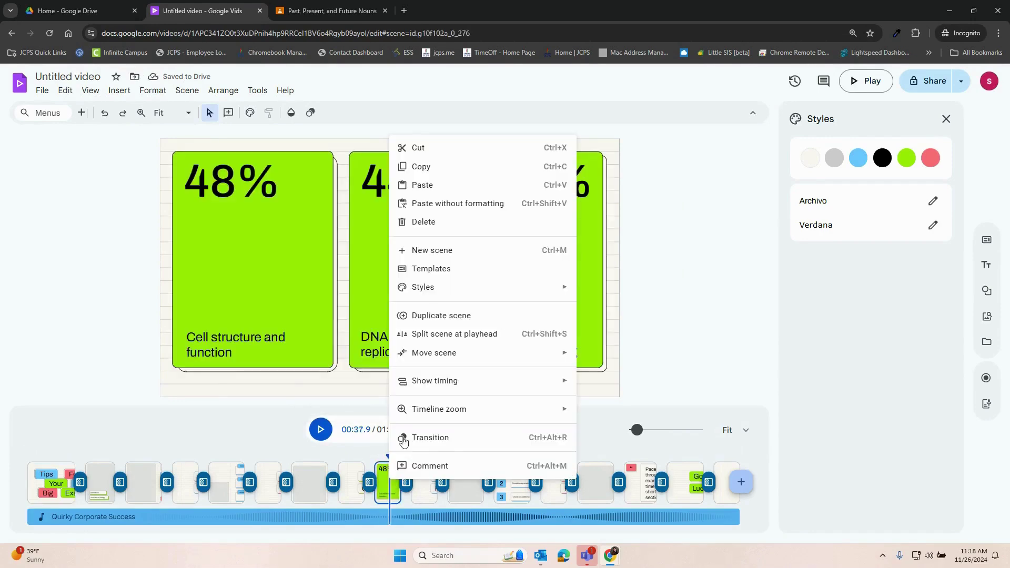
click(431, 225)
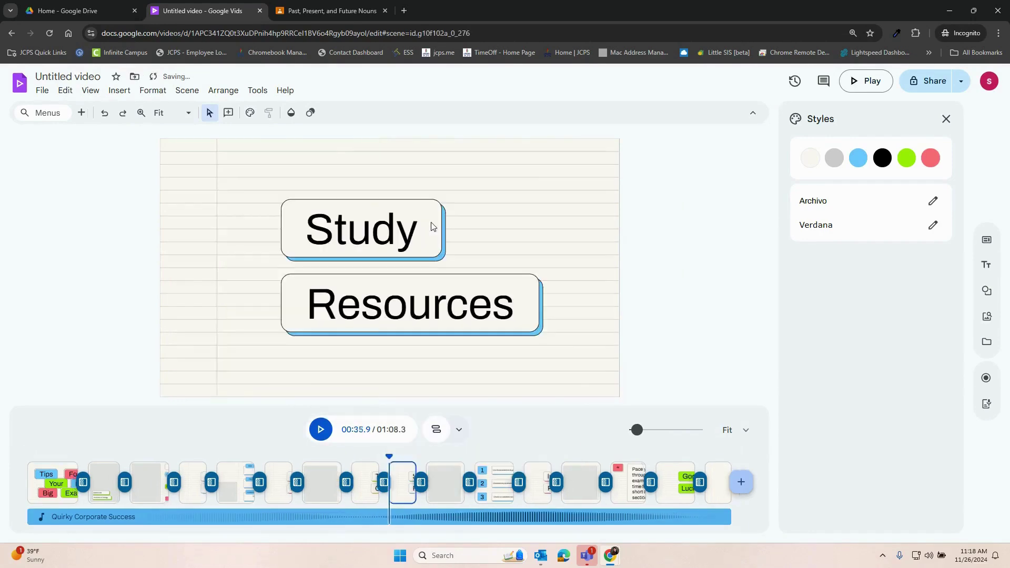
Step: Open the presenter intro scene and enter the teacher's name in its name caption
click(55, 480)
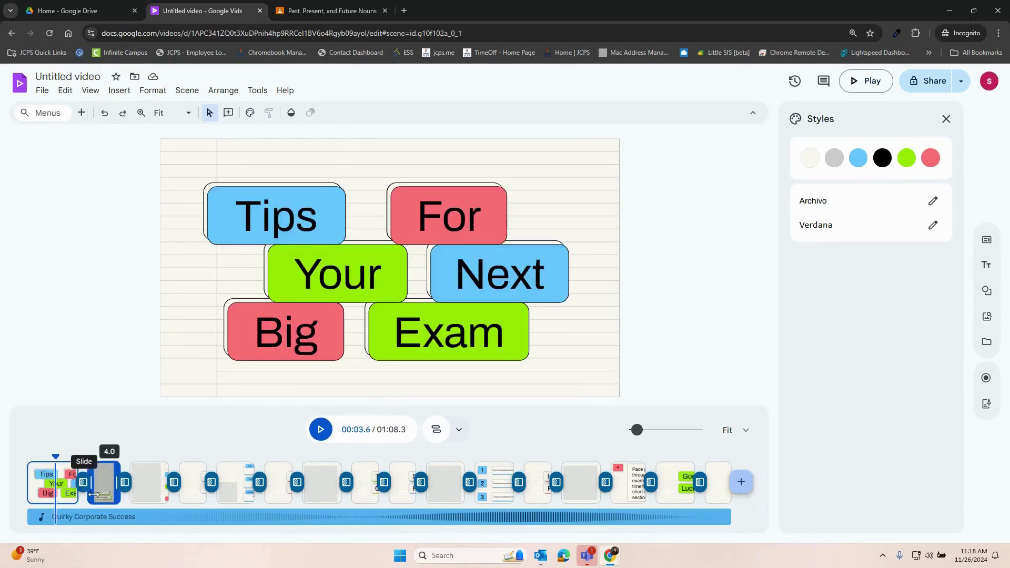
click(107, 486)
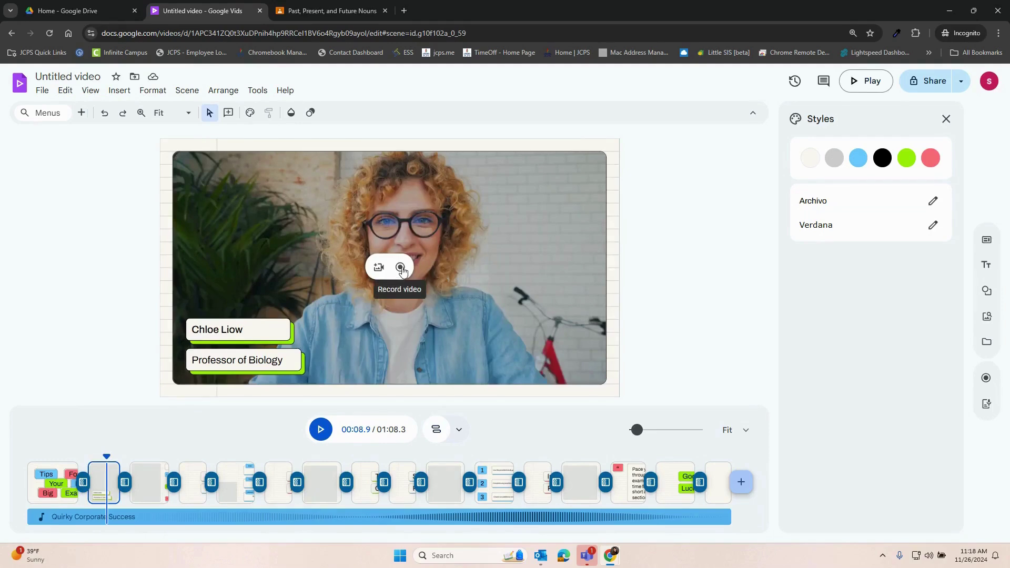
click(247, 329)
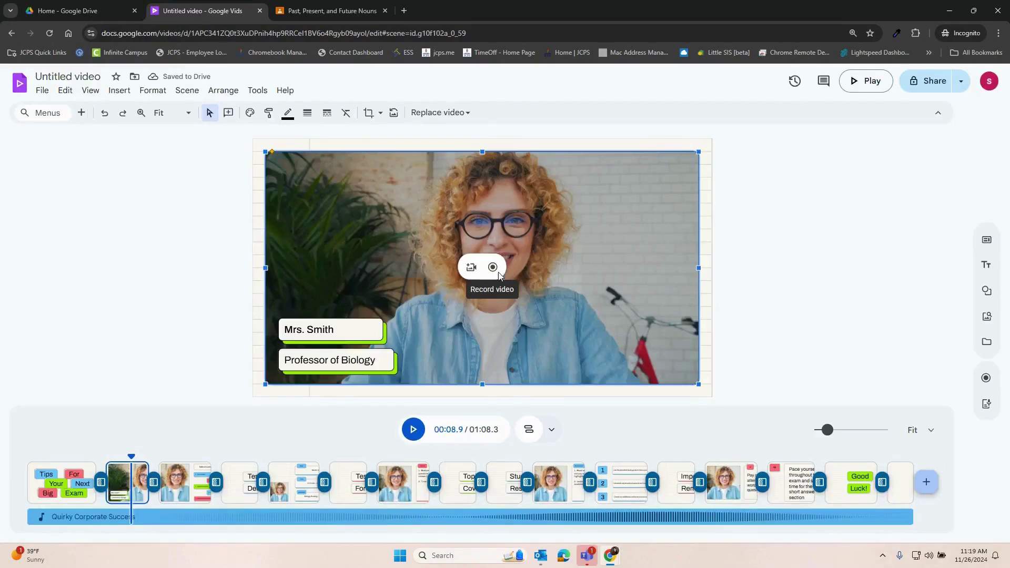
Step: Record a short webcam clip of the teacher for the presenter intro scene's video placeholder
click(497, 272)
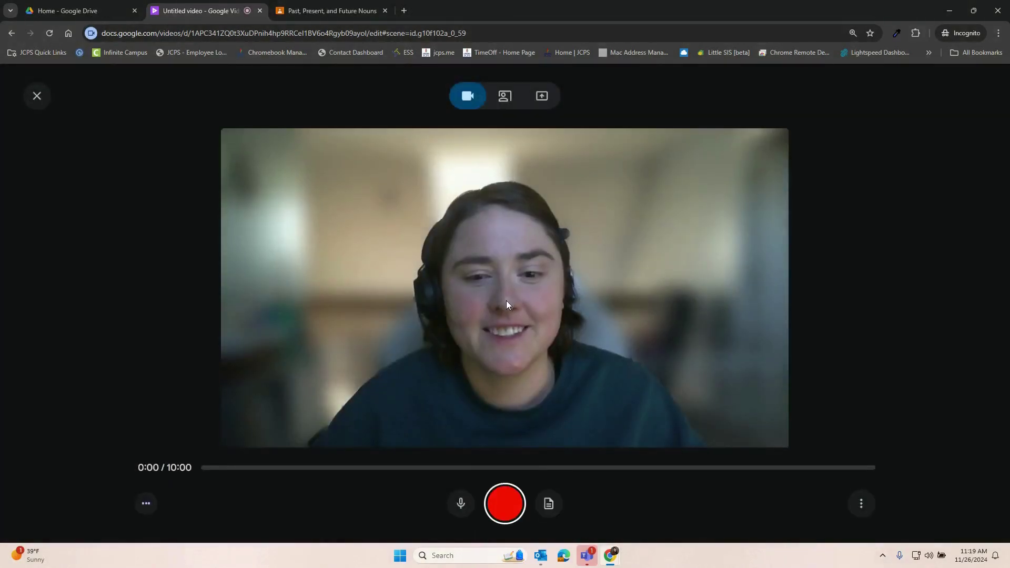
click(510, 505)
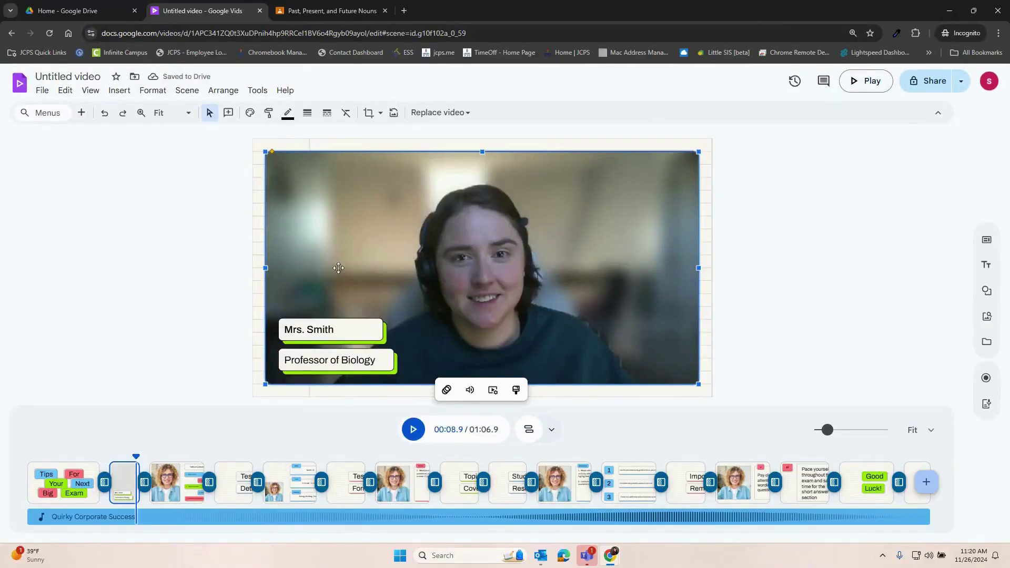
Step: Start a screen recording for the Table of Contents scene, re-requesting the share prompt after cancelling it
click(161, 478)
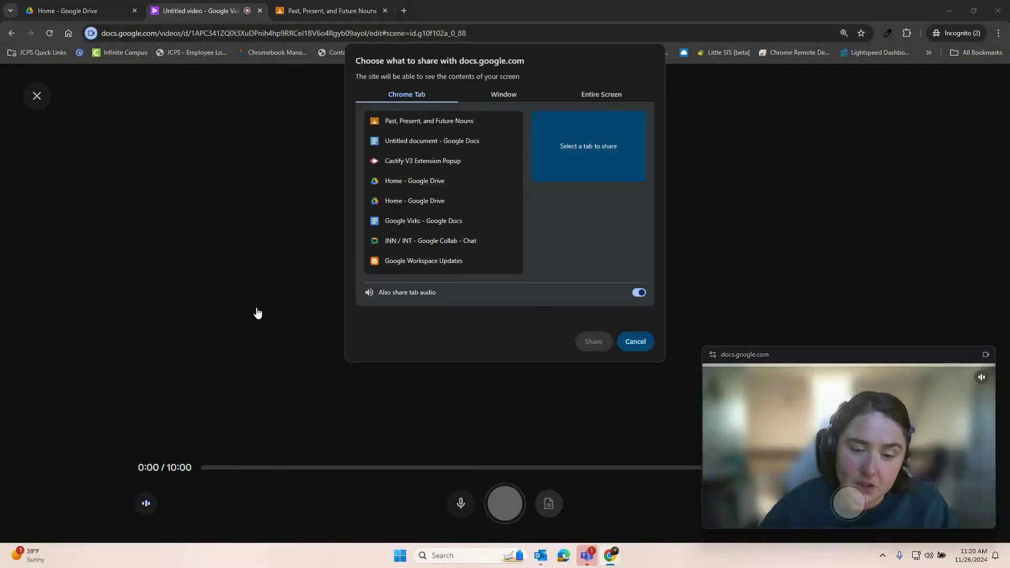
click(631, 345)
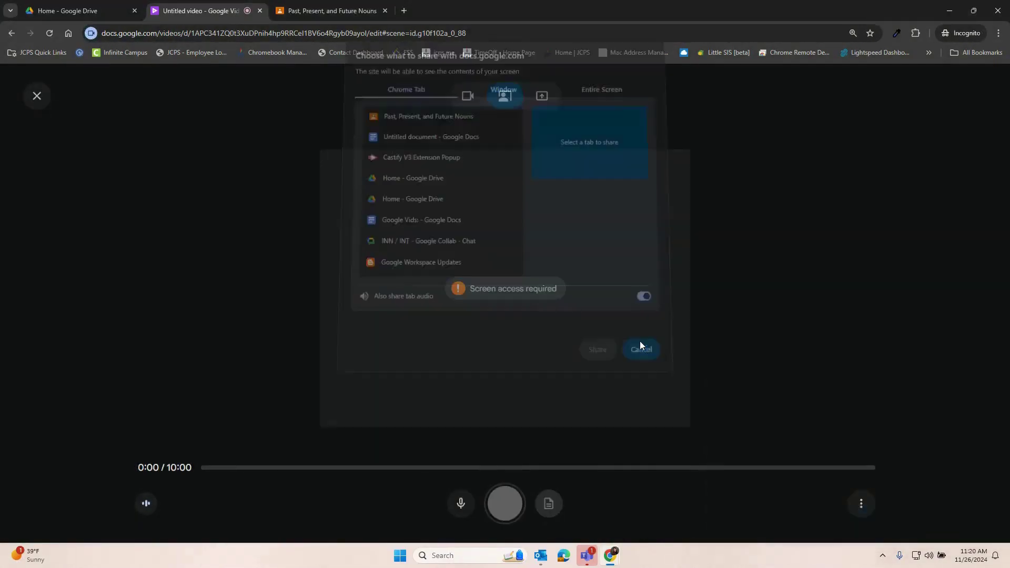
click(542, 95)
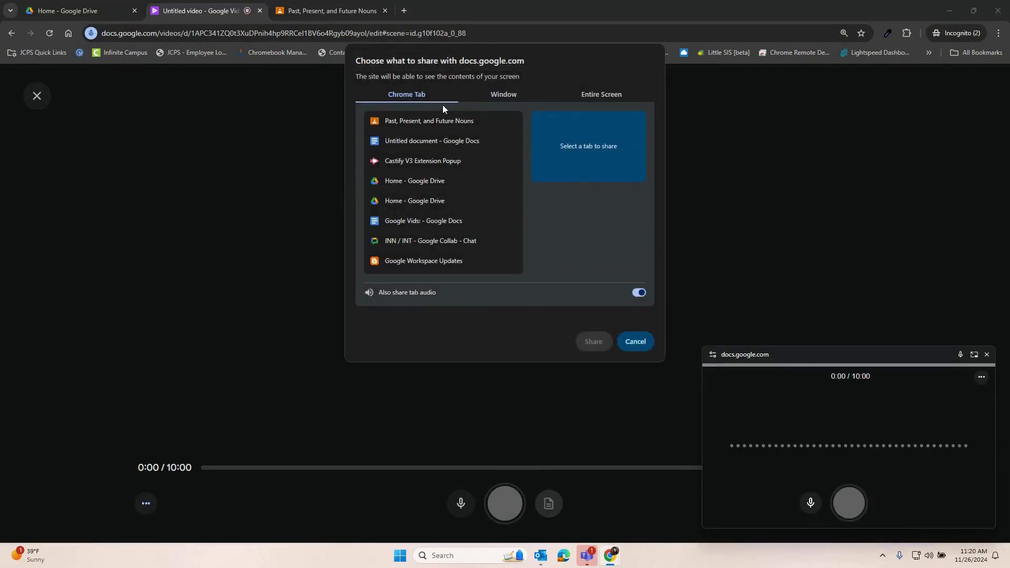
Step: Try the Camera and screen and Audio and screen recorder modes, dismissing the share picker each time
click(636, 341)
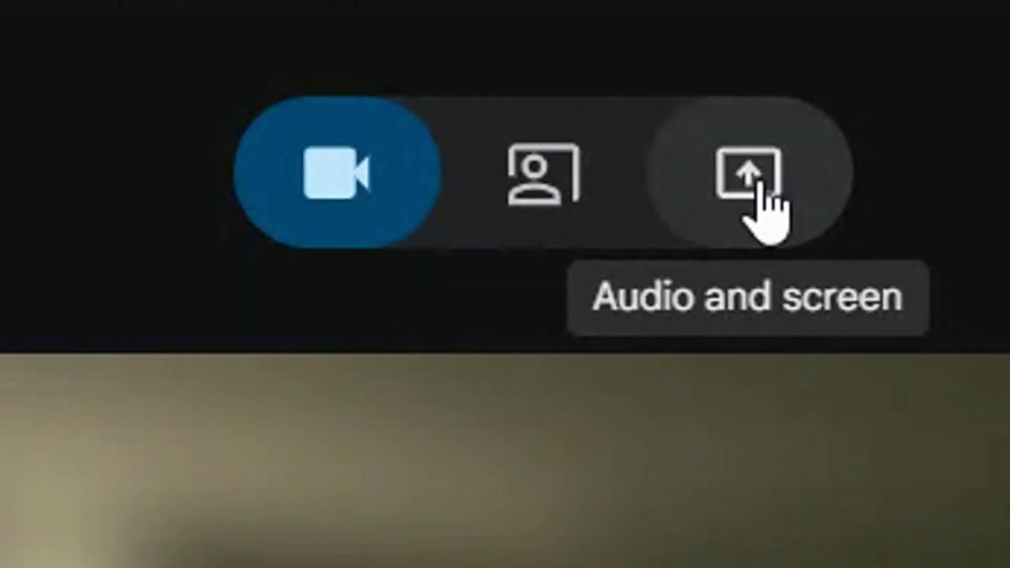
click(564, 185)
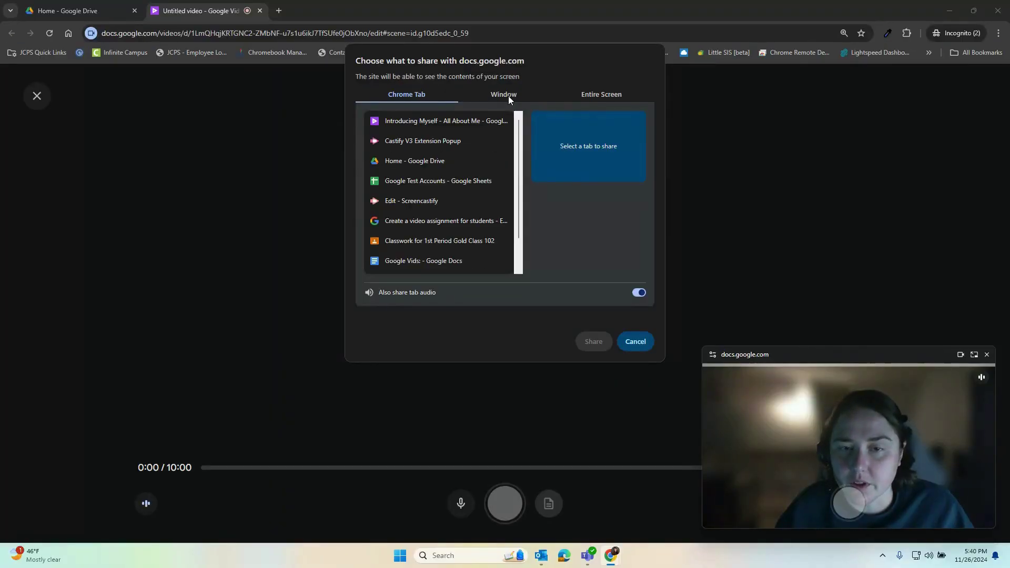
key(Escape)
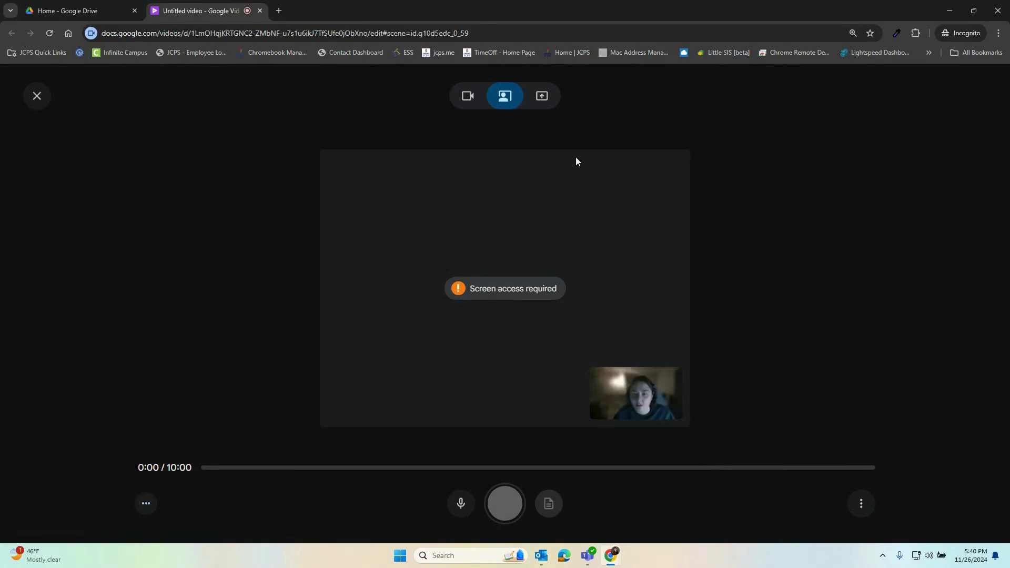
click(546, 99)
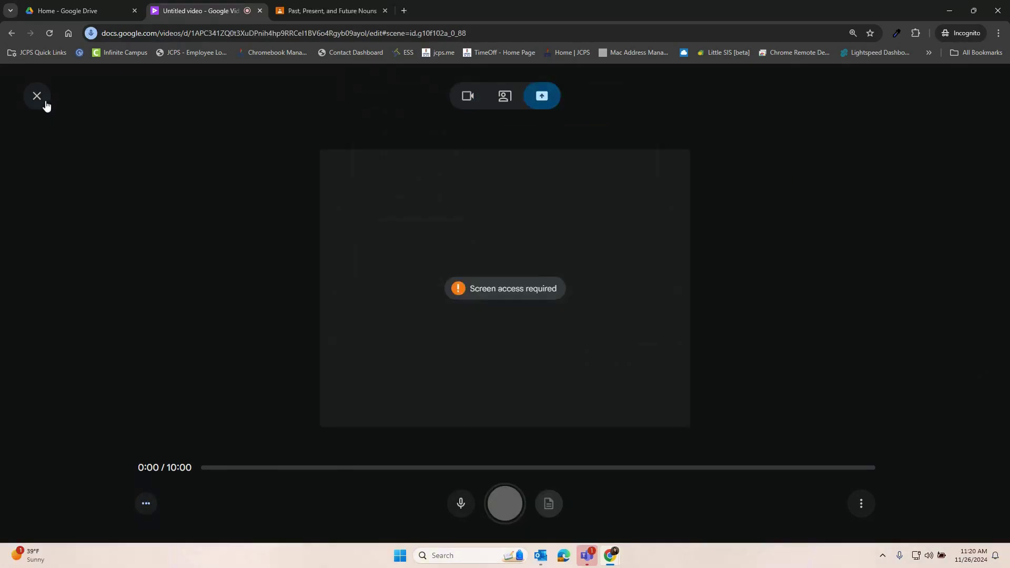
click(43, 101)
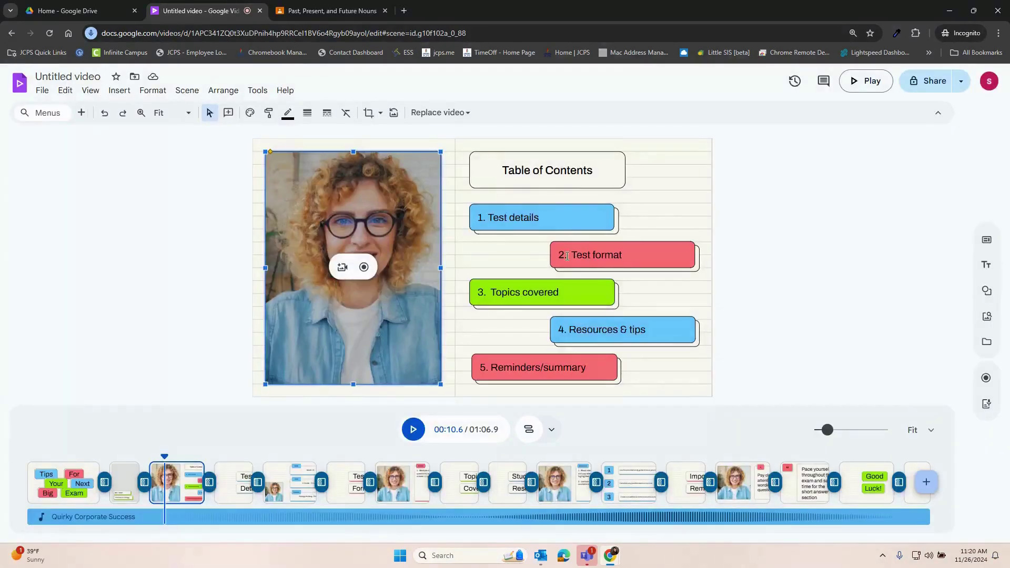
click(239, 489)
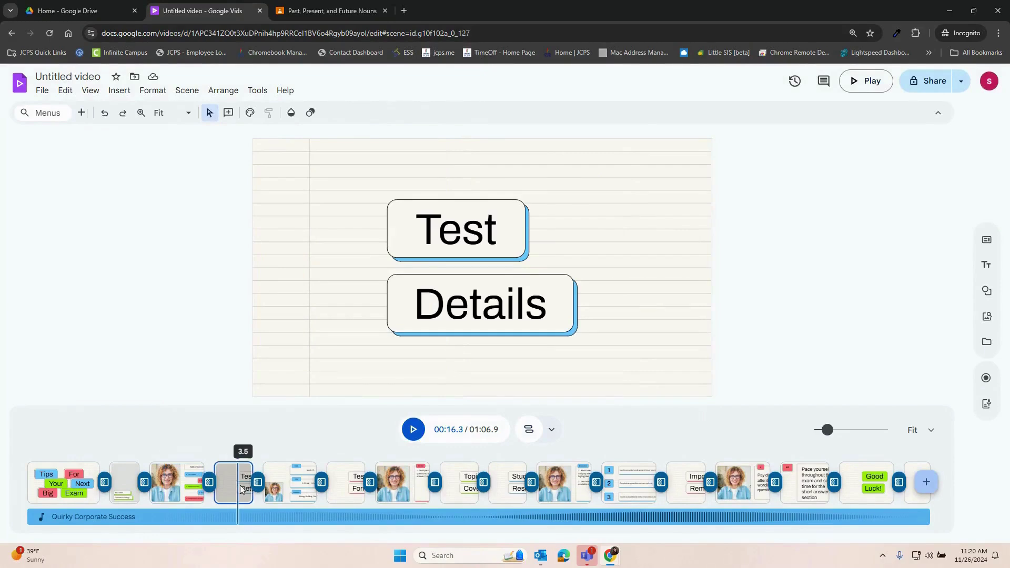
click(47, 483)
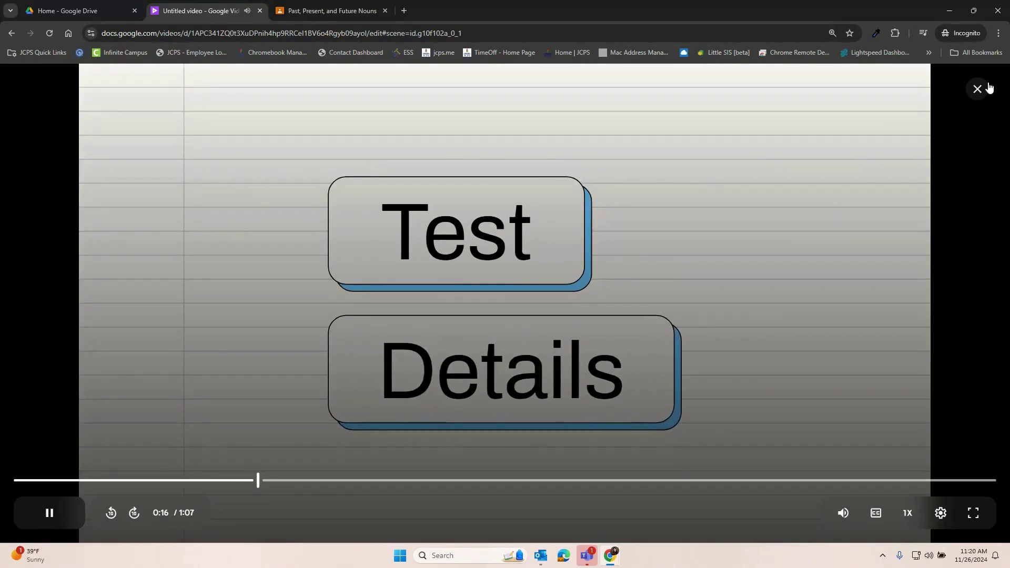
click(772, 480)
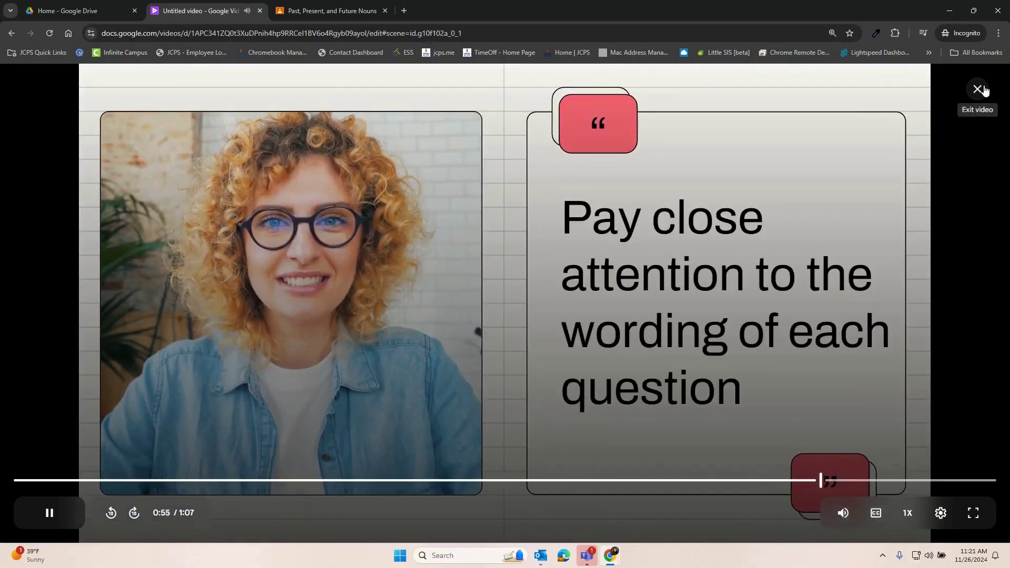
click(983, 89)
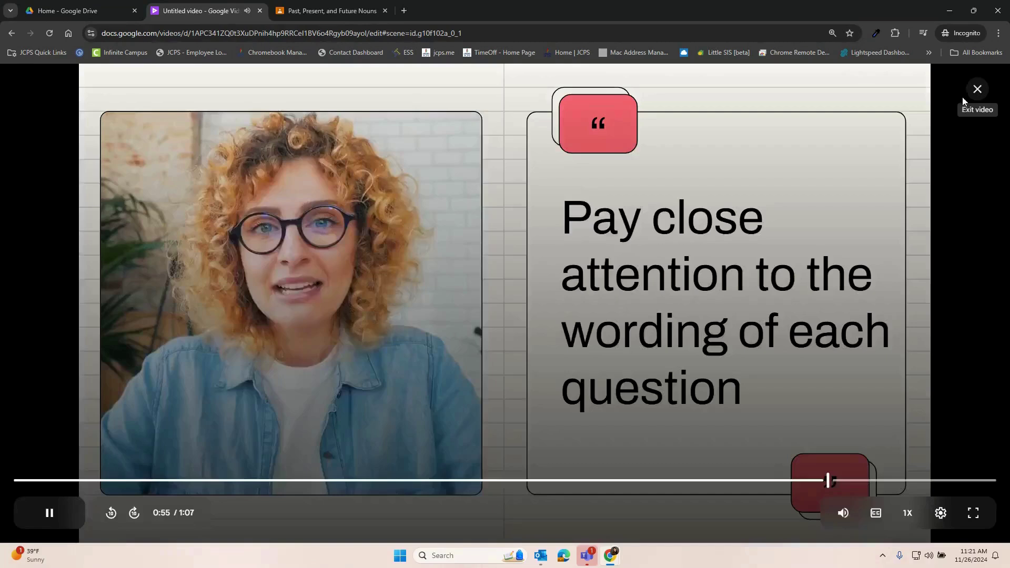
Step: Leave the preview, select the music track, then open Stock Media on the Good Luck! scene
click(974, 98)
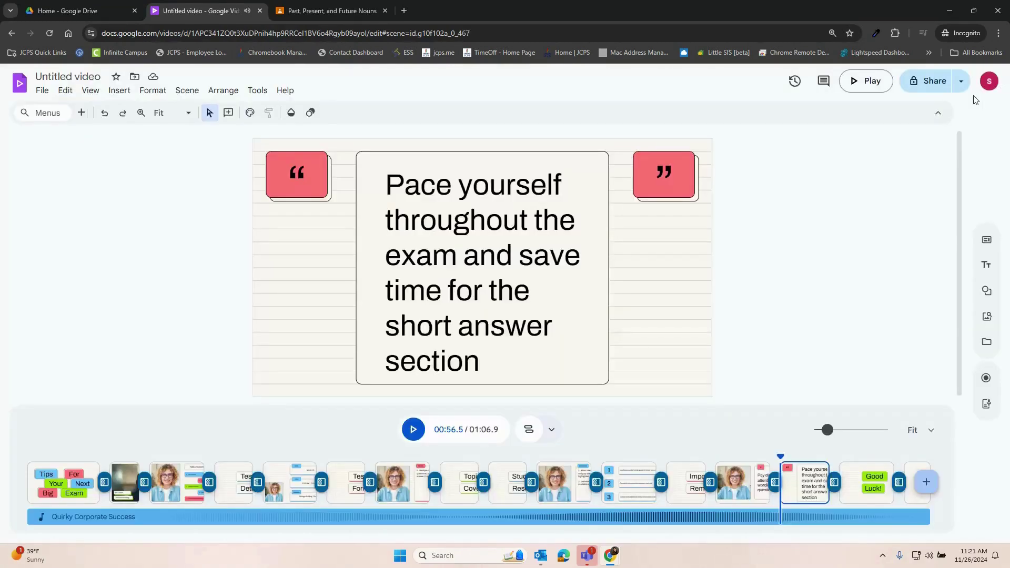
scroll(808, 349, down, 1)
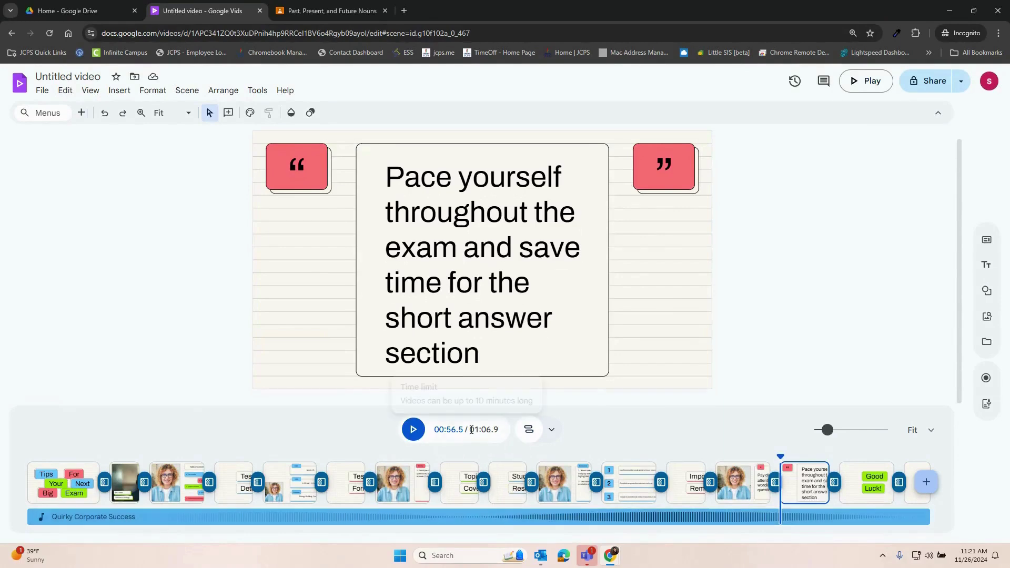
mouse_move(472, 430)
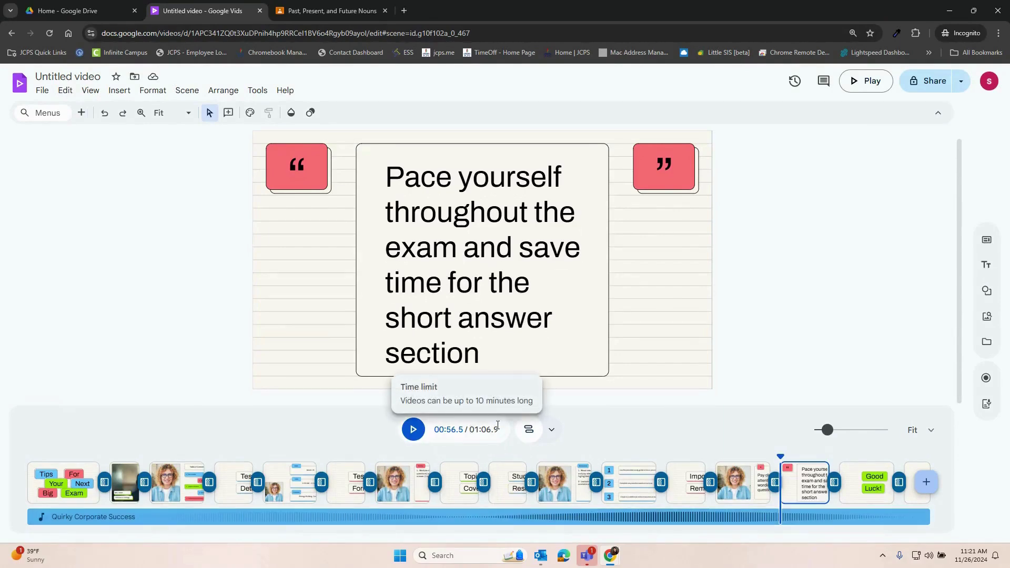
click(605, 514)
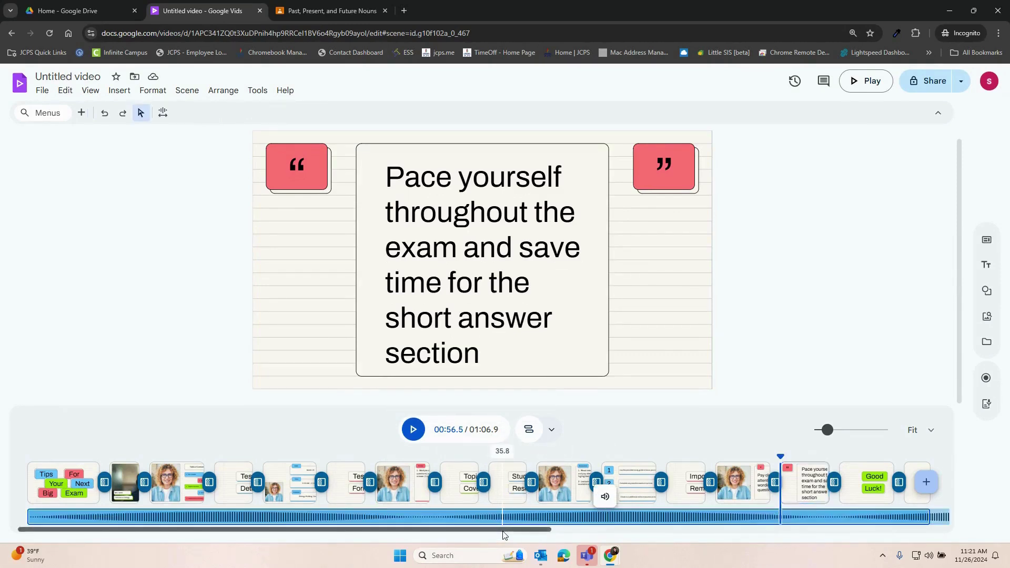
drag(518, 529, 742, 541)
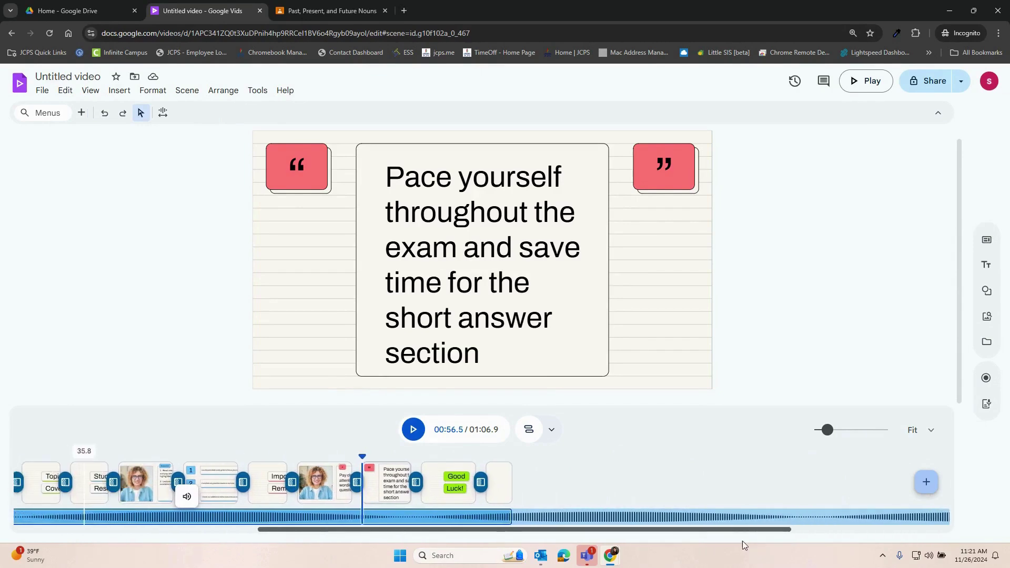
click(454, 483)
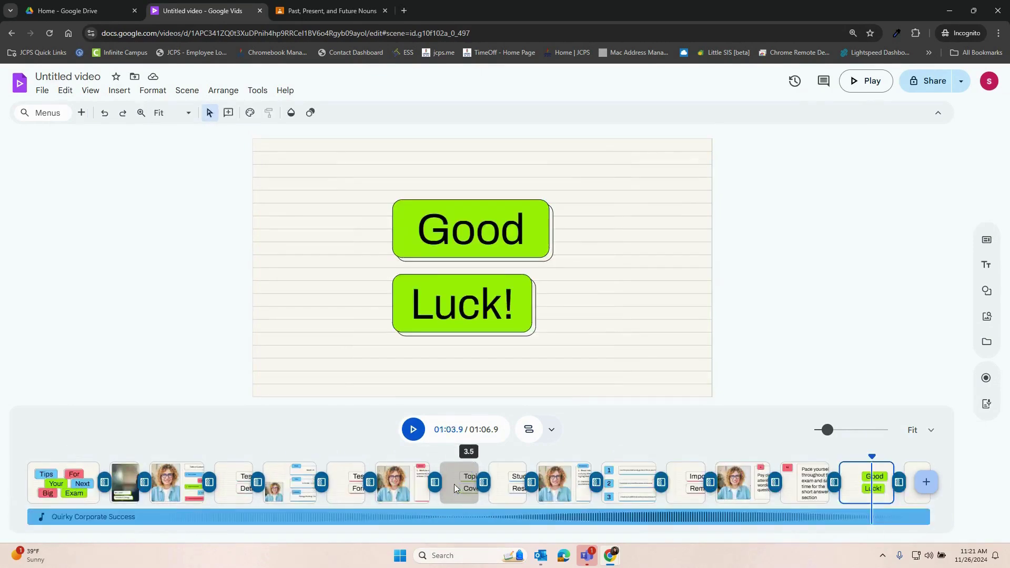
click(991, 317)
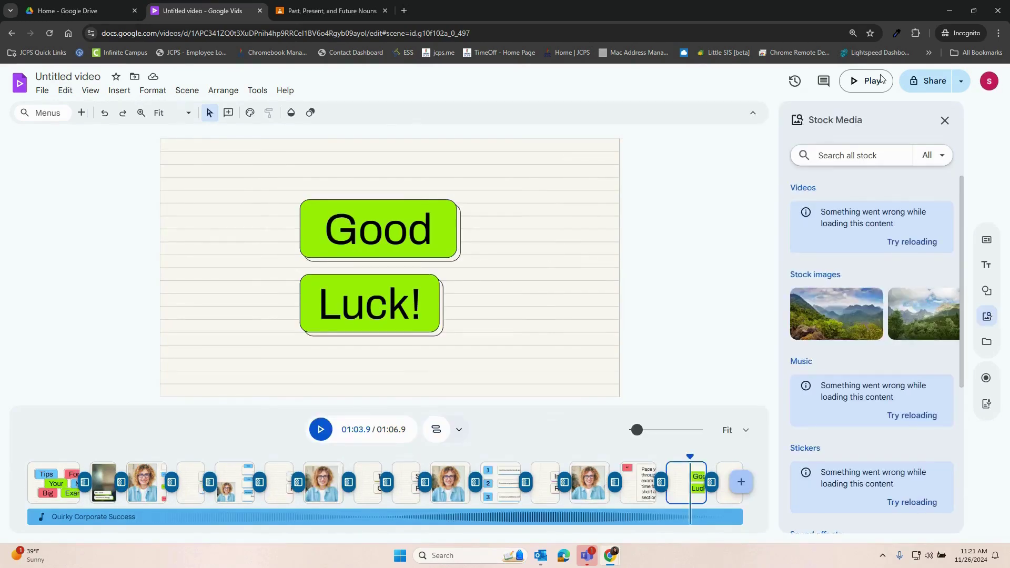
Step: Search stock media for 'cheering' and add the Cheer sound and the YOU GOT THIS GIF
text(cheering)
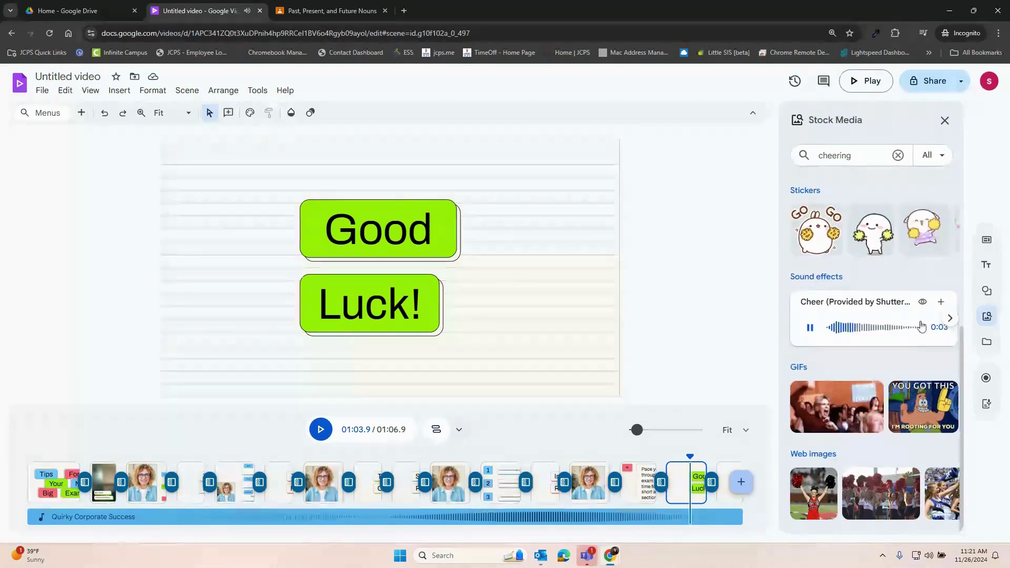
click(941, 304)
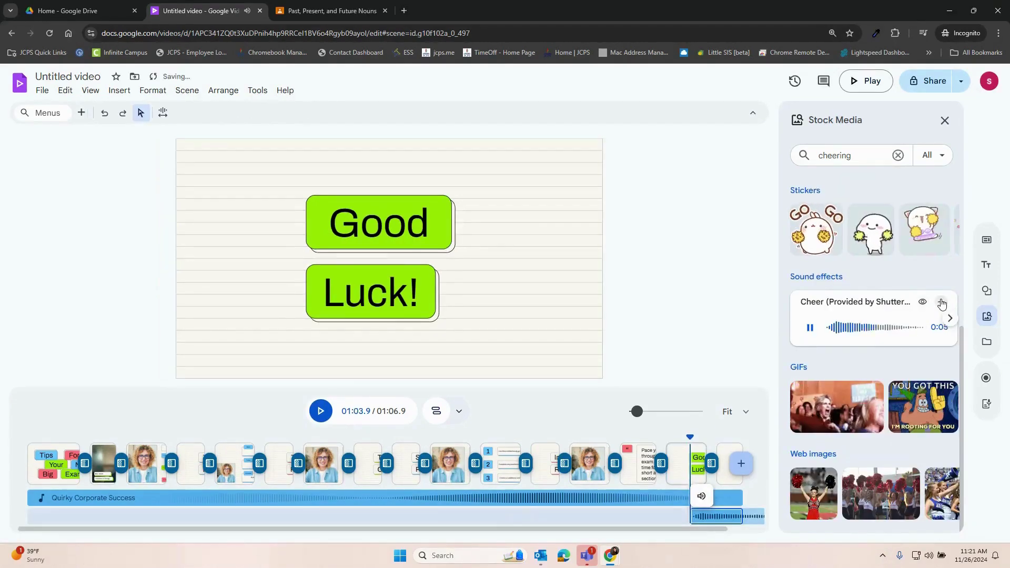
click(920, 405)
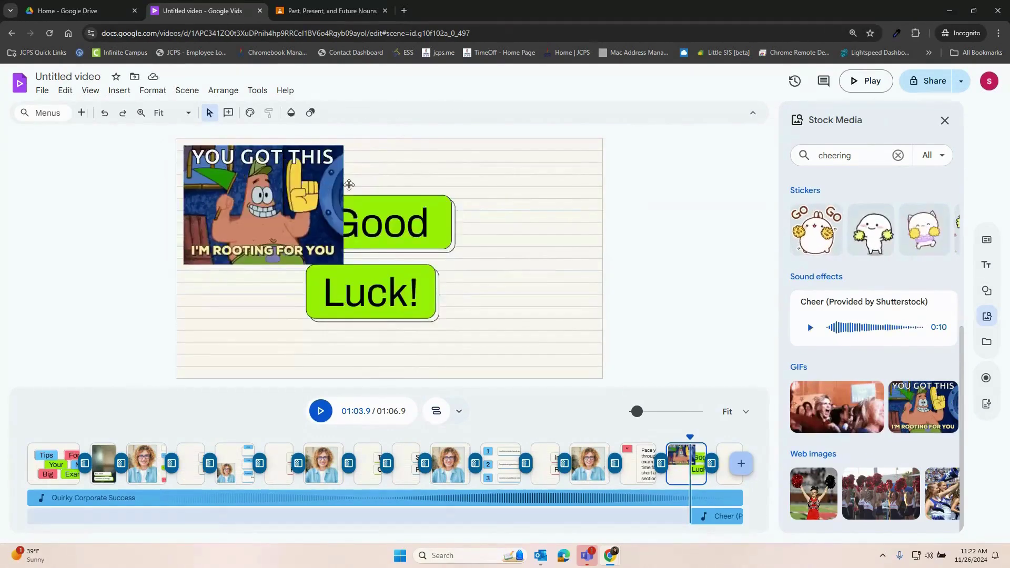
Step: Send the YOU GOT THIS GIF behind the Good Luck text boxes
right_click(320, 185)
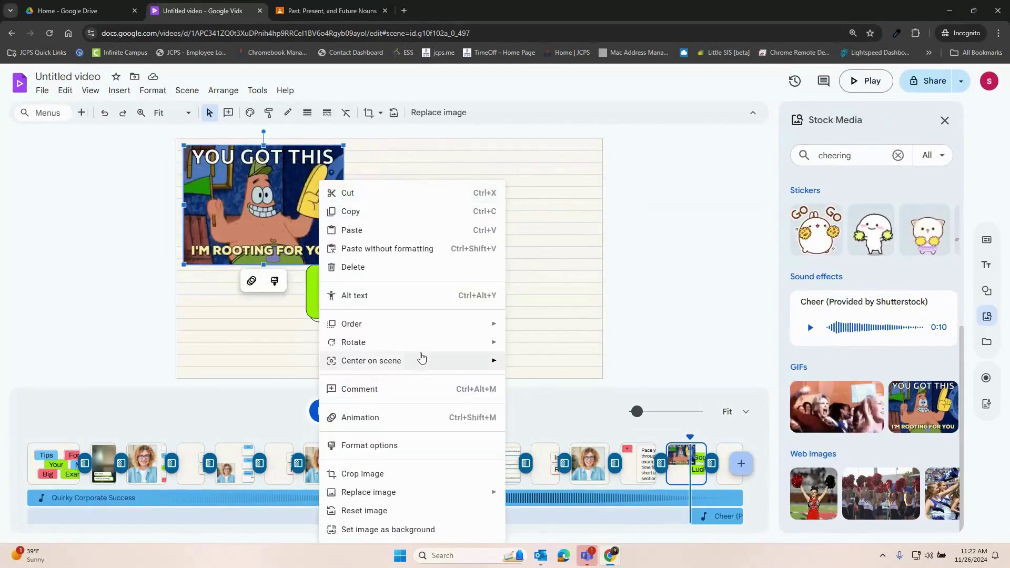
mouse_move(428, 323)
click(574, 383)
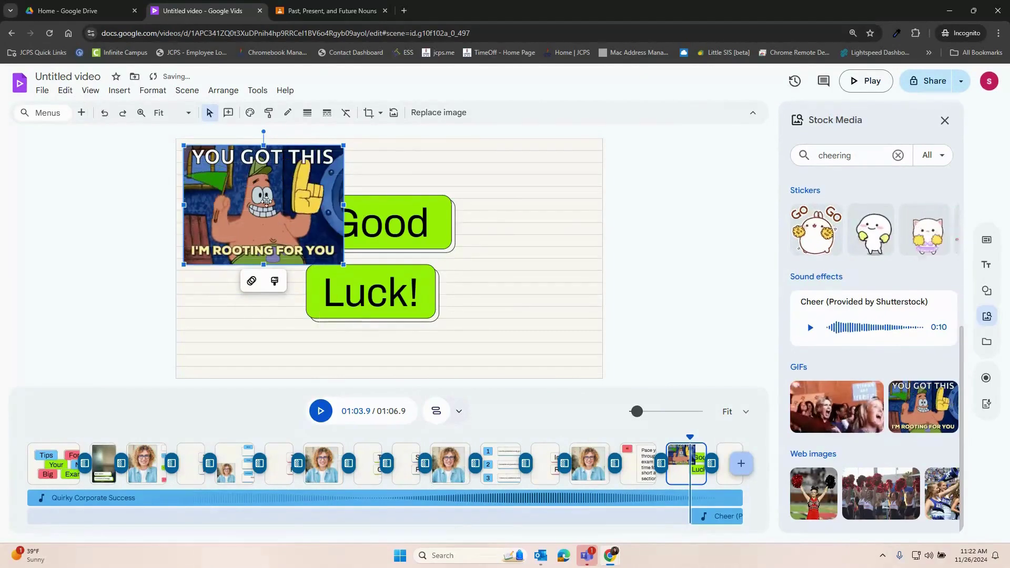
right_click(266, 197)
mouse_move(433, 333)
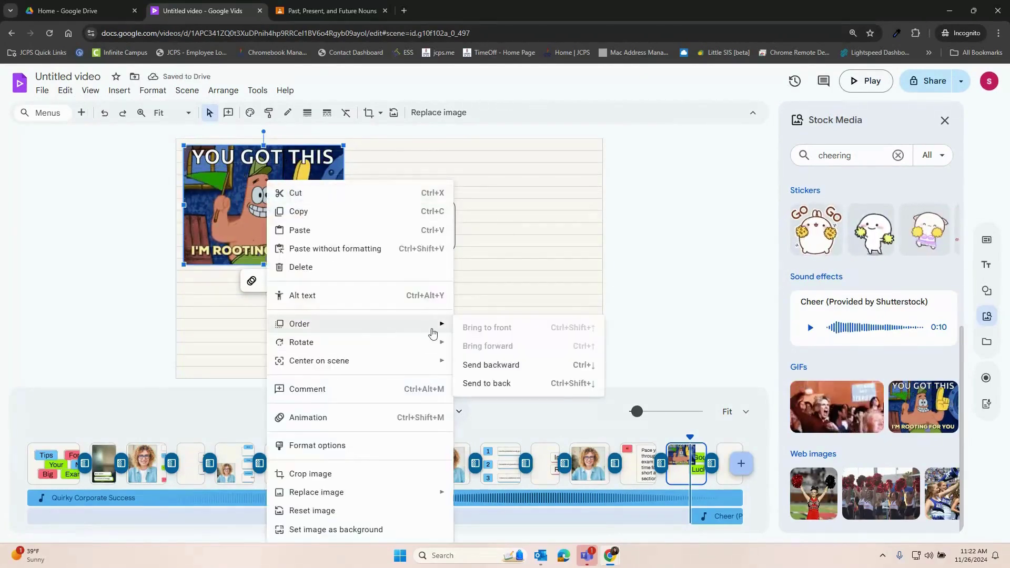
click(491, 365)
click(713, 515)
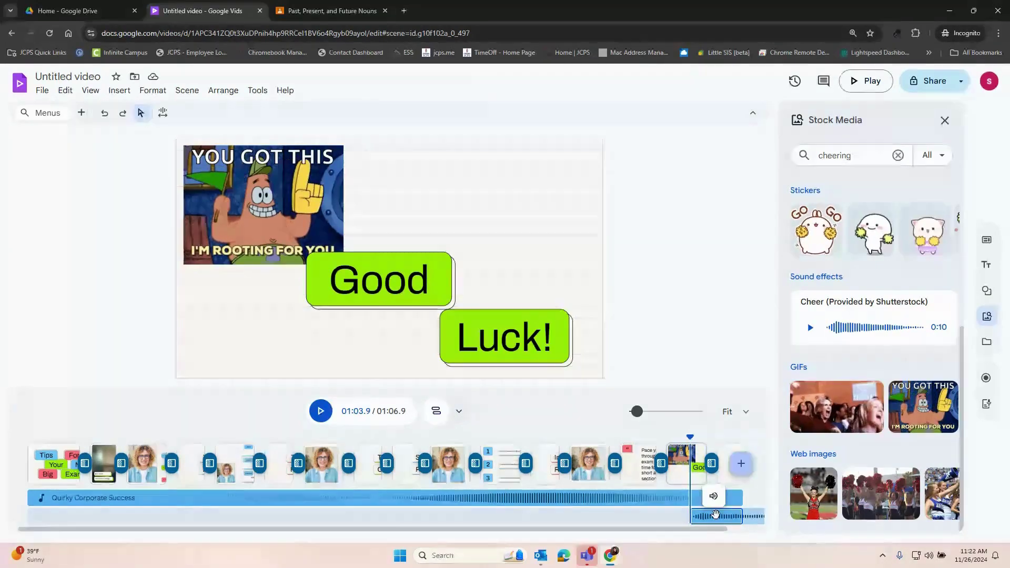
Step: Start the Cheer sound slightly earlier and trim the end of the background music
drag(715, 513, 687, 513)
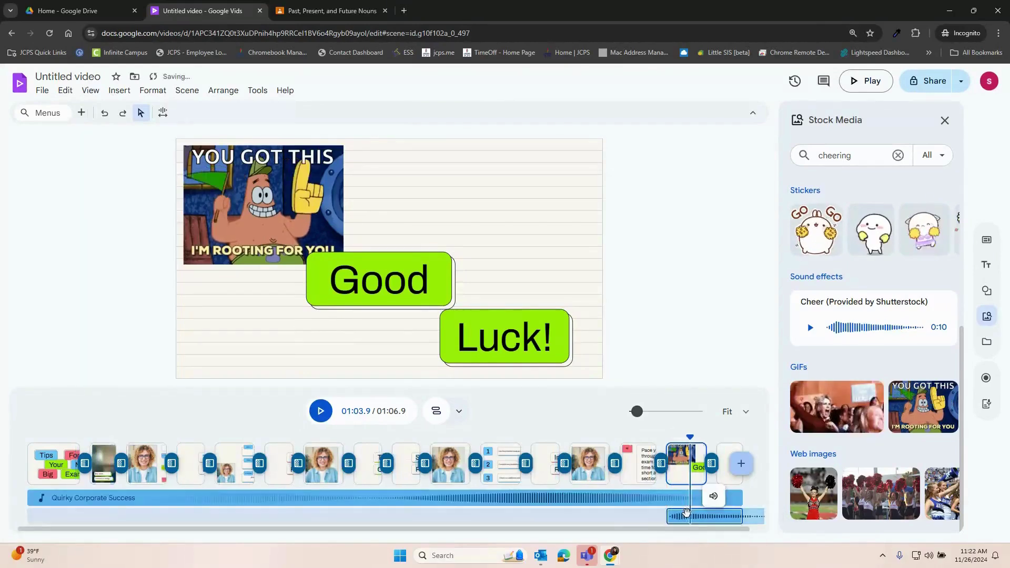
click(704, 497)
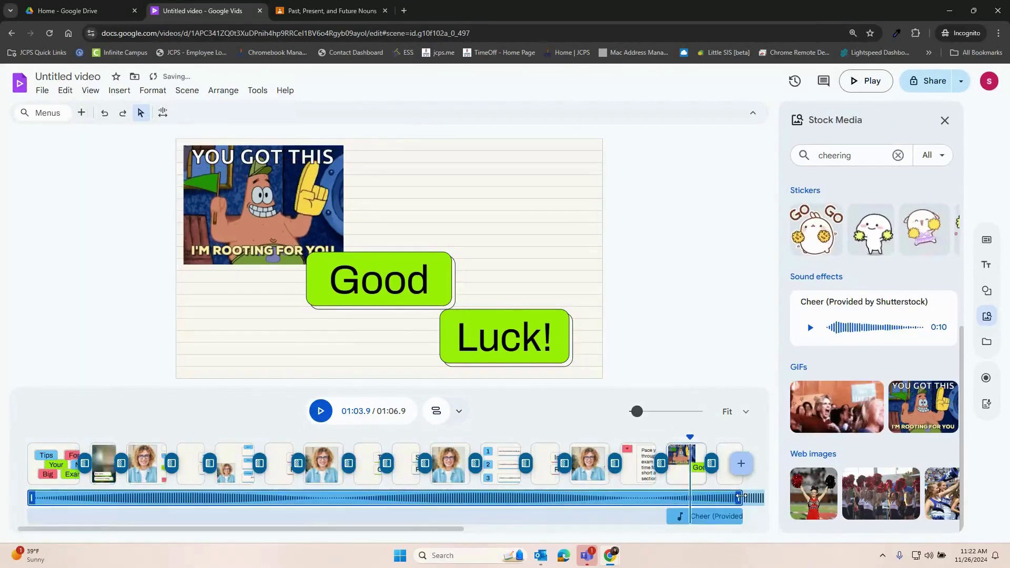
drag(740, 497, 722, 497)
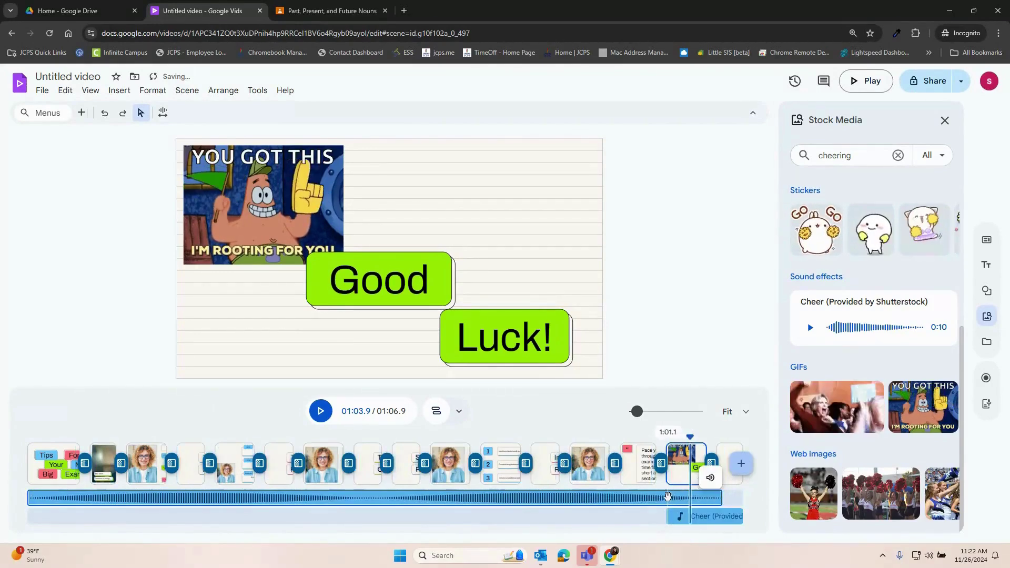
Step: Split the background music at the playhead and set the last piece's volume to 0%
right_click(668, 498)
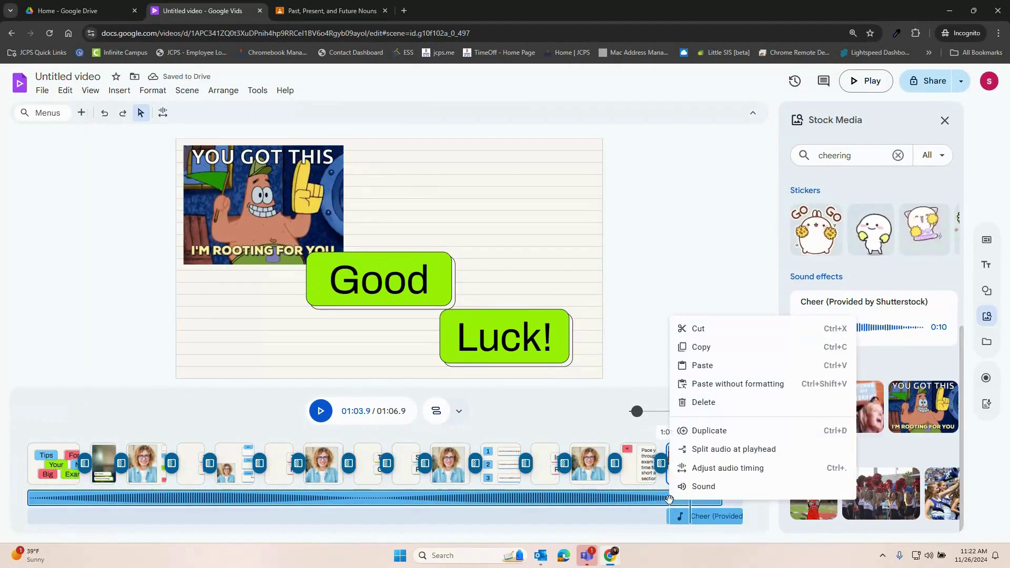
click(689, 448)
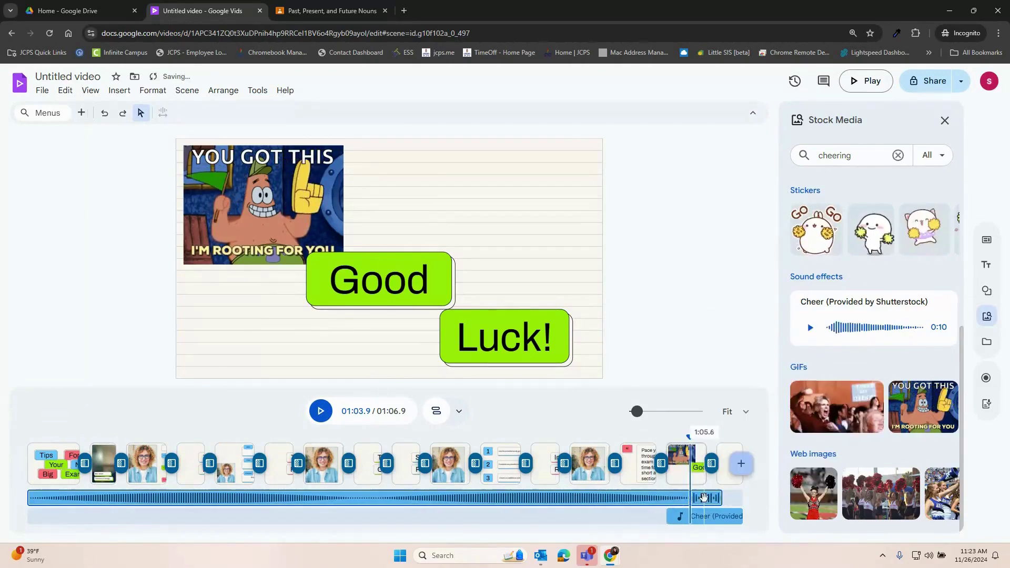
click(703, 497)
right_click(704, 497)
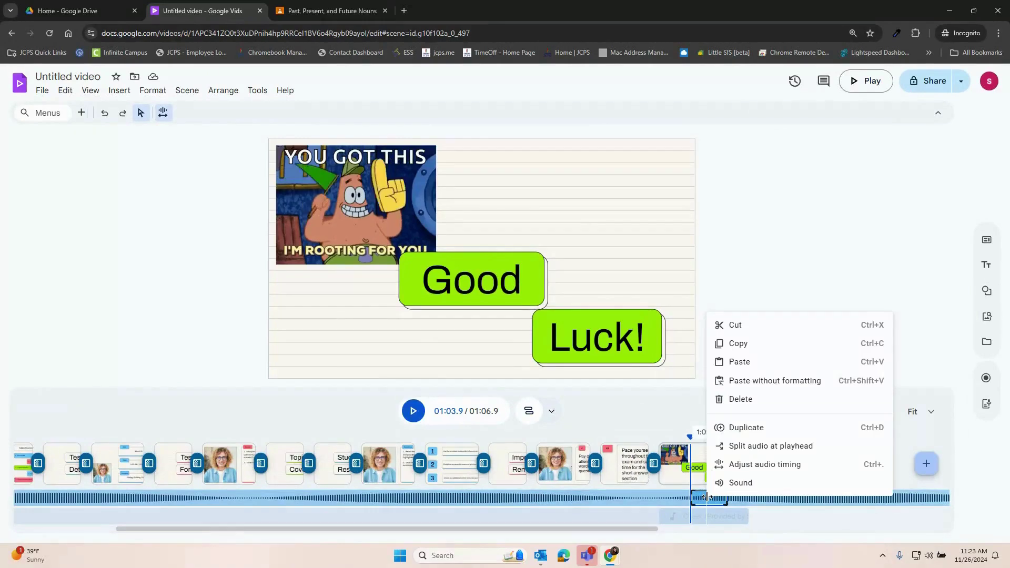
click(741, 482)
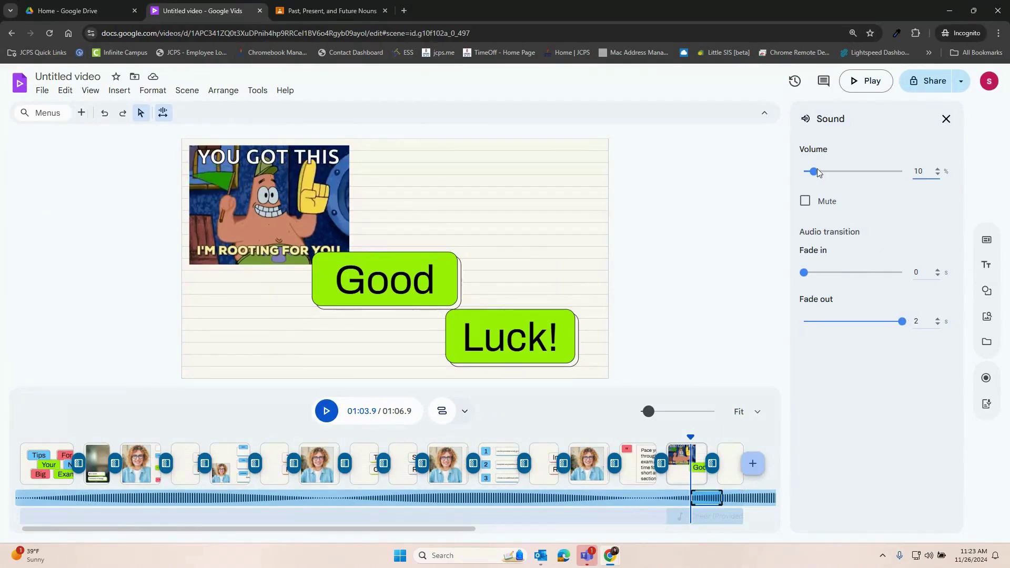
drag(817, 171, 803, 172)
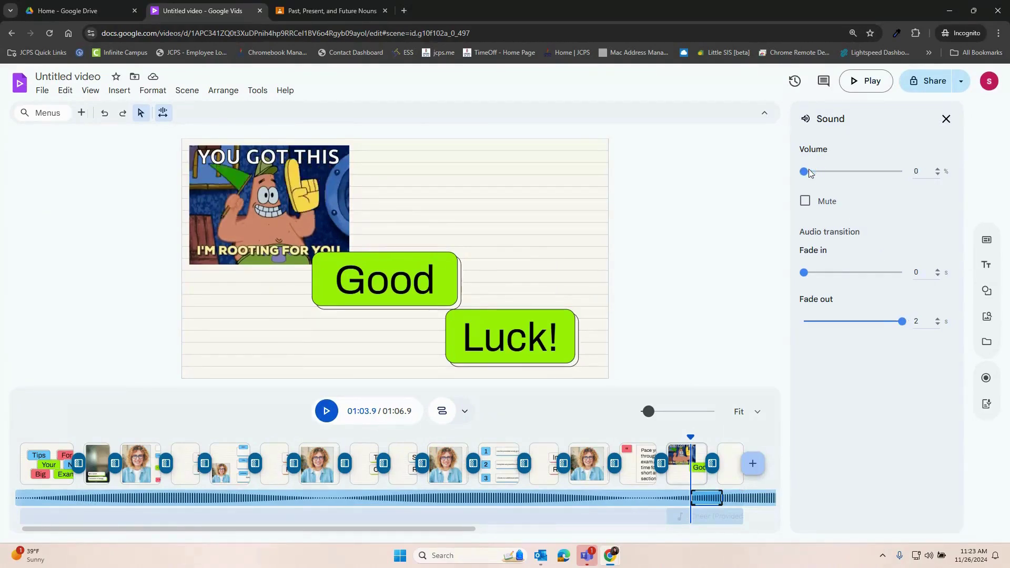
click(946, 129)
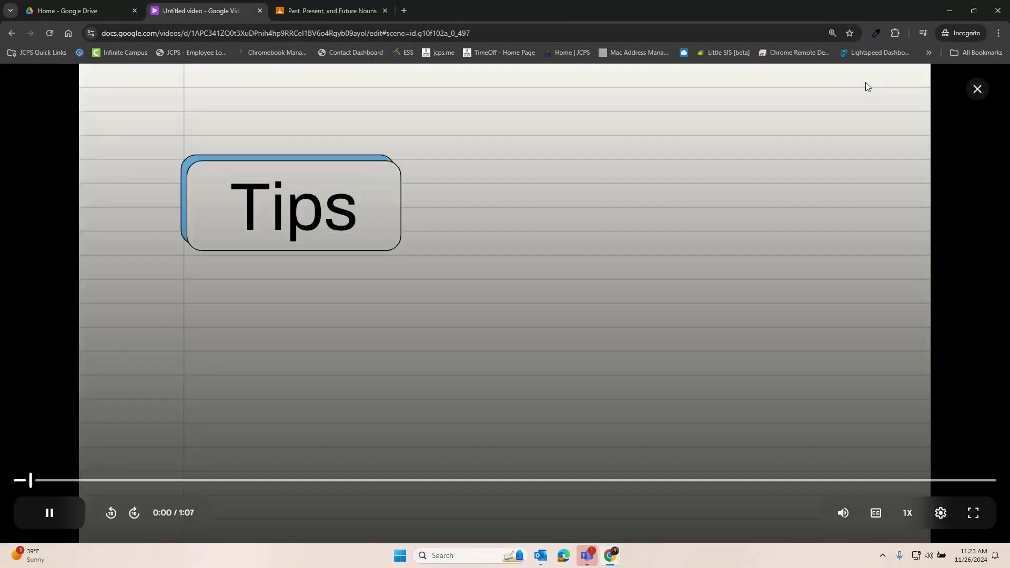
Step: Skip the preview ahead to the final scenes
click(890, 487)
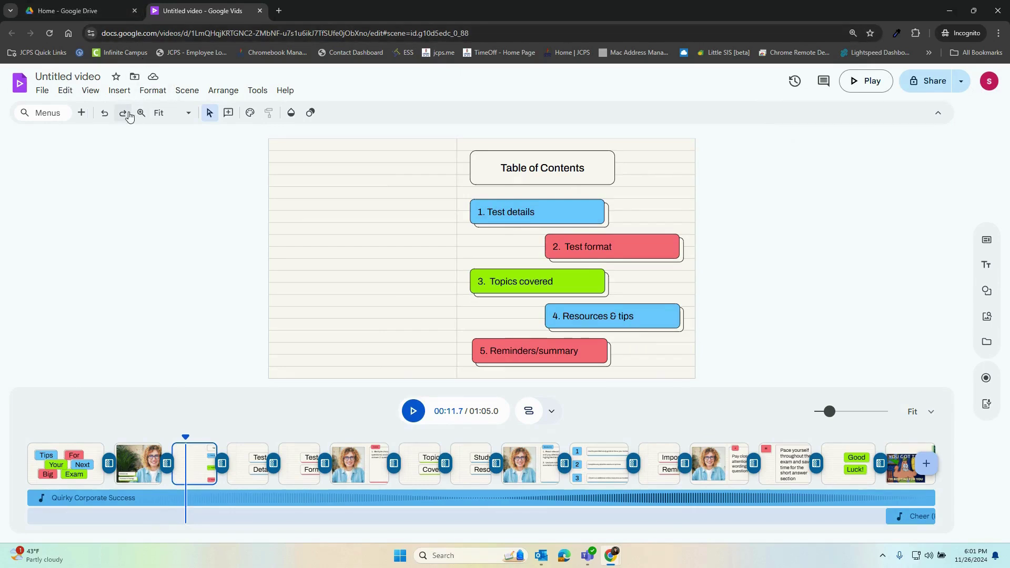
Step: Turn on autogenerated closed captions, look at caption tracks, then bring up the Record choices
click(120, 92)
click(157, 408)
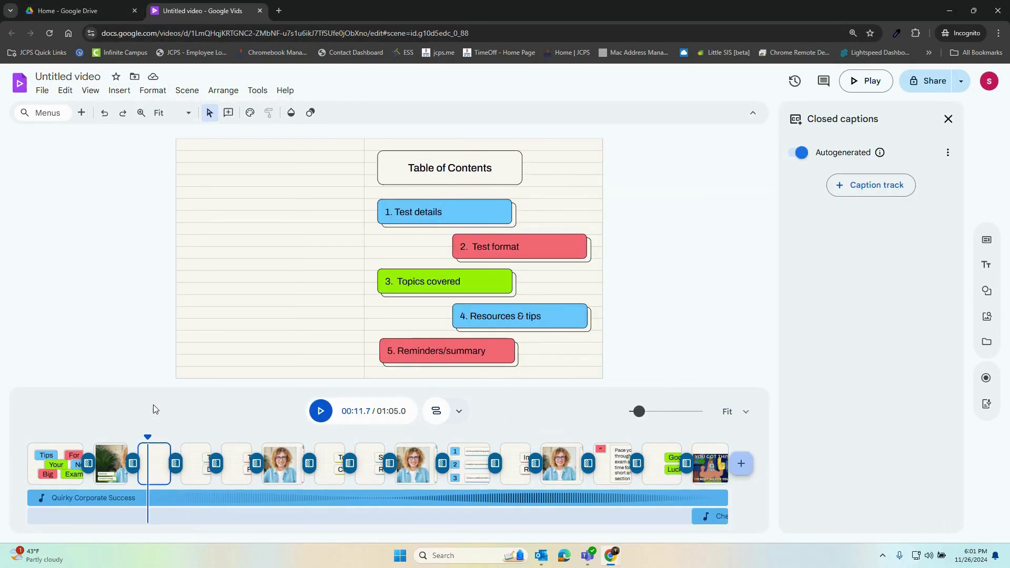
click(800, 154)
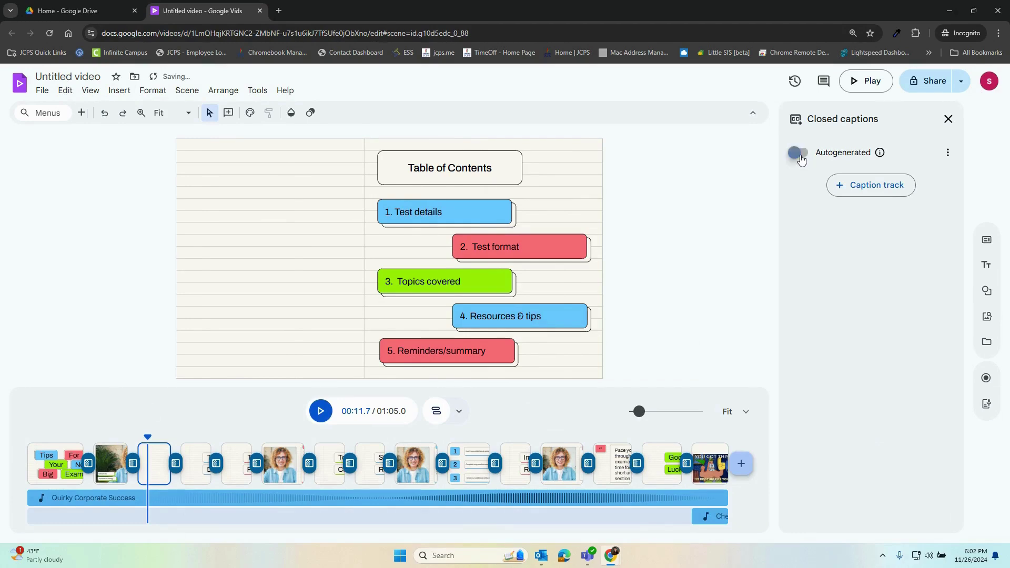
click(852, 192)
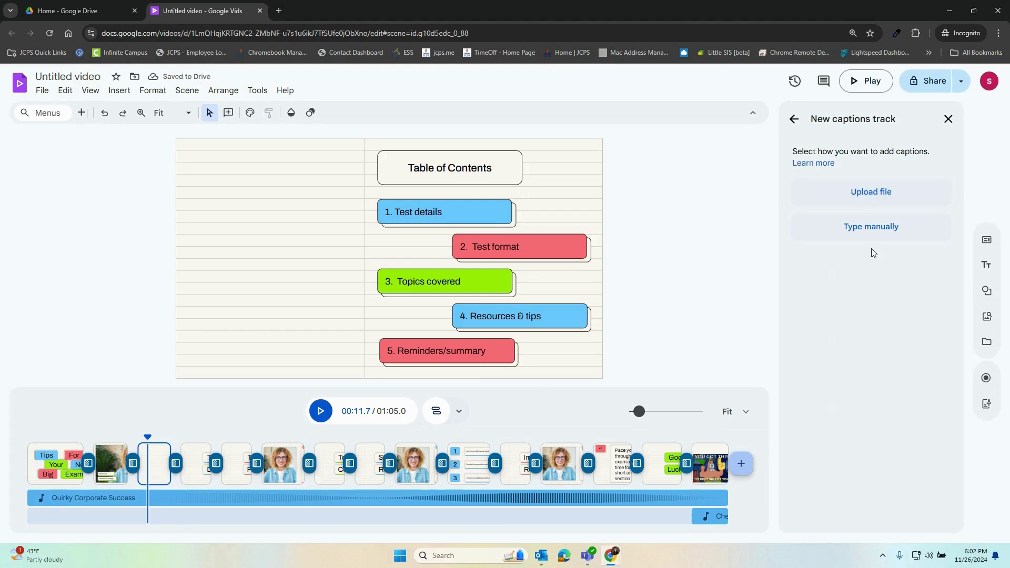
click(793, 120)
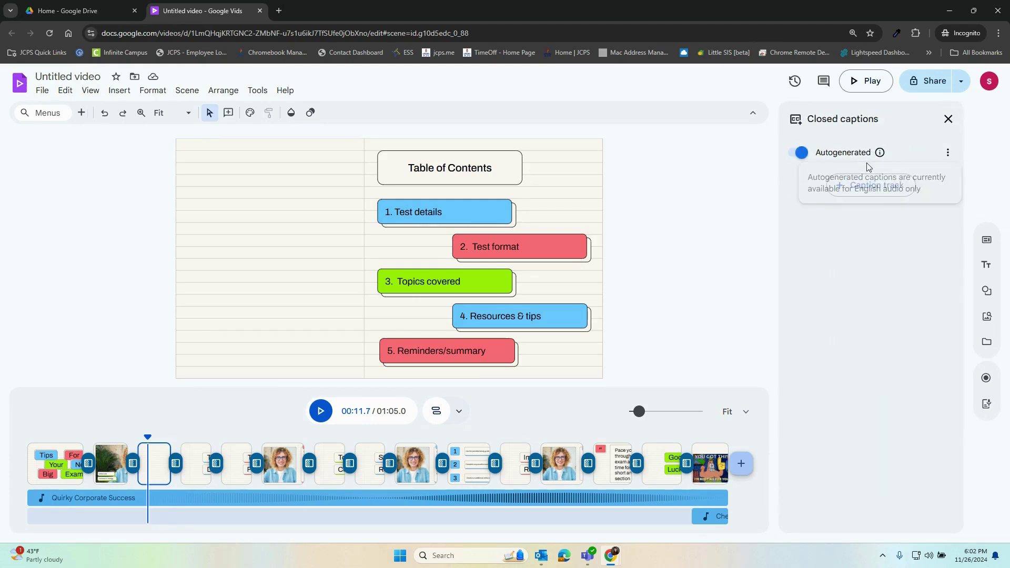
click(949, 119)
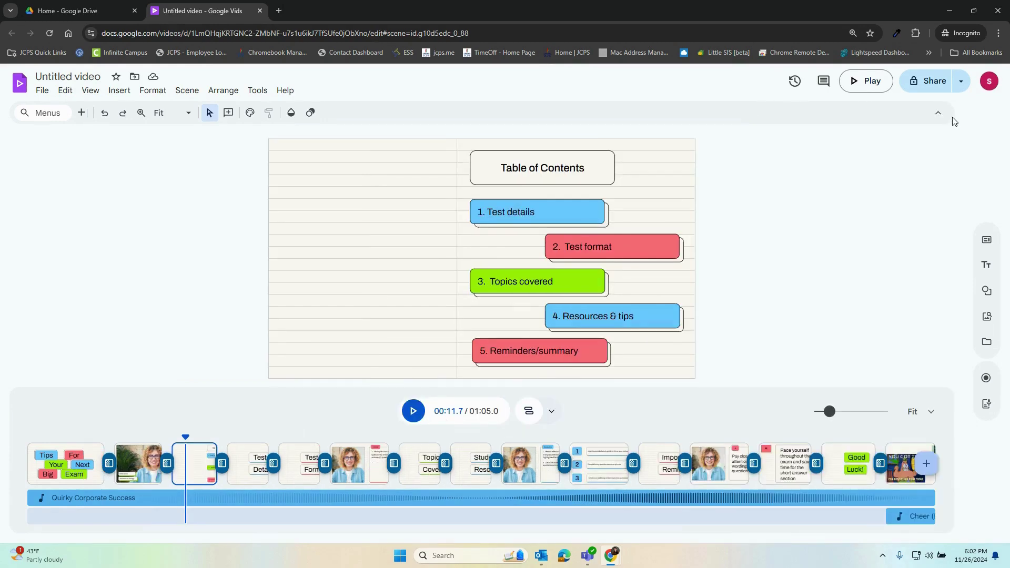
click(992, 385)
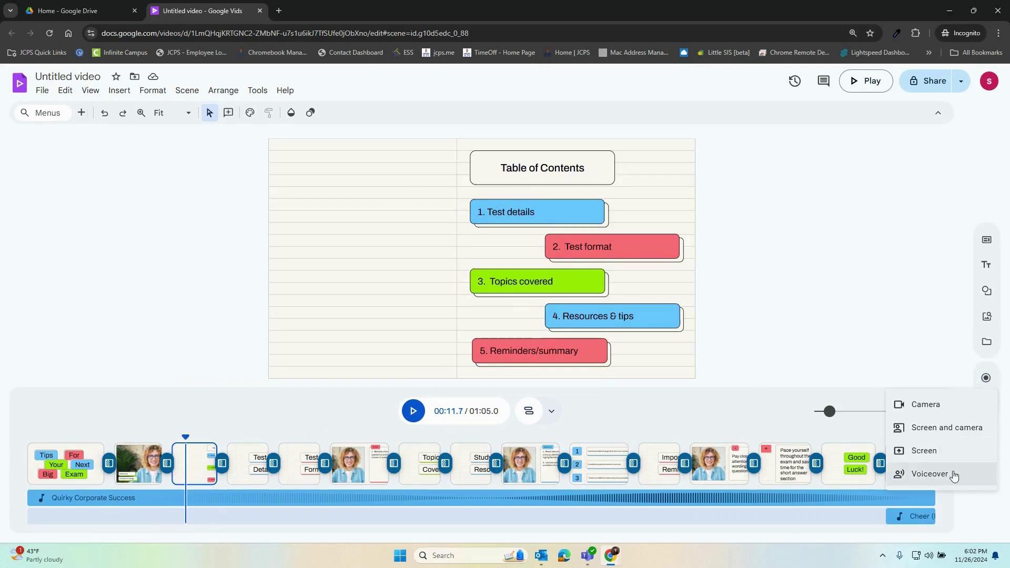
Step: Record an 8-second voiceover for Table of Contents, add it, and replay to the Tips scene
click(930, 473)
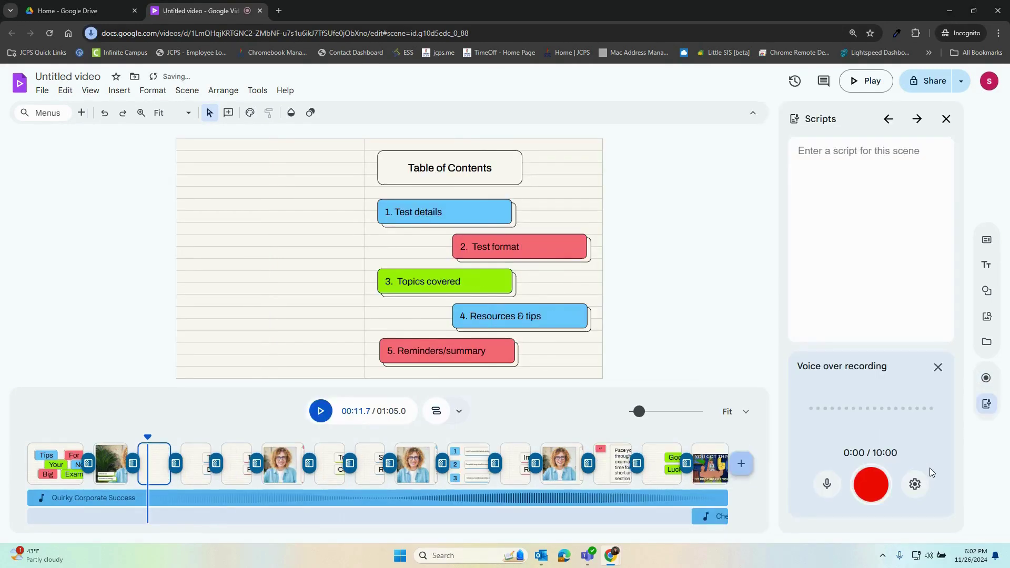
click(870, 184)
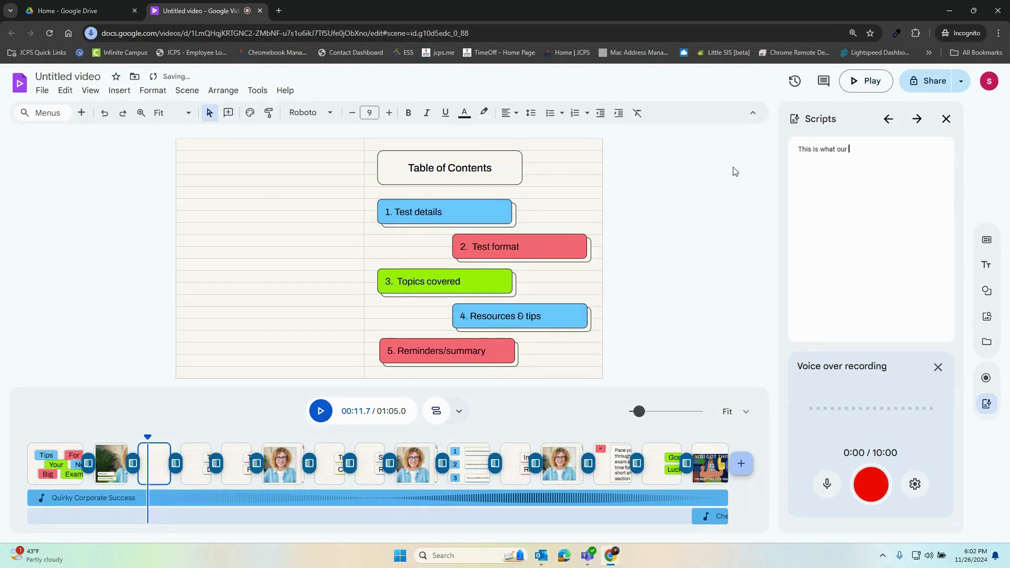
click(875, 492)
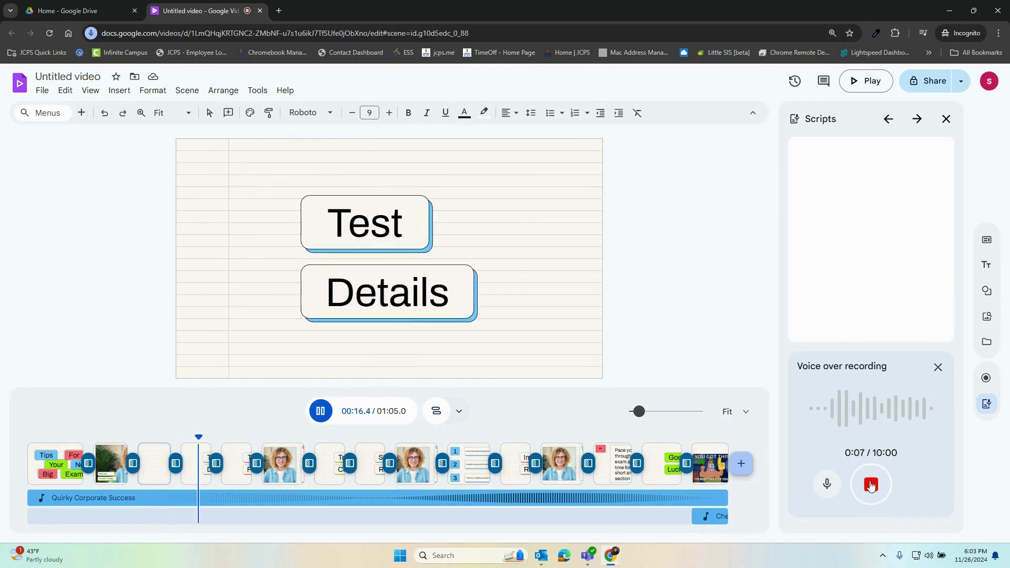
click(869, 484)
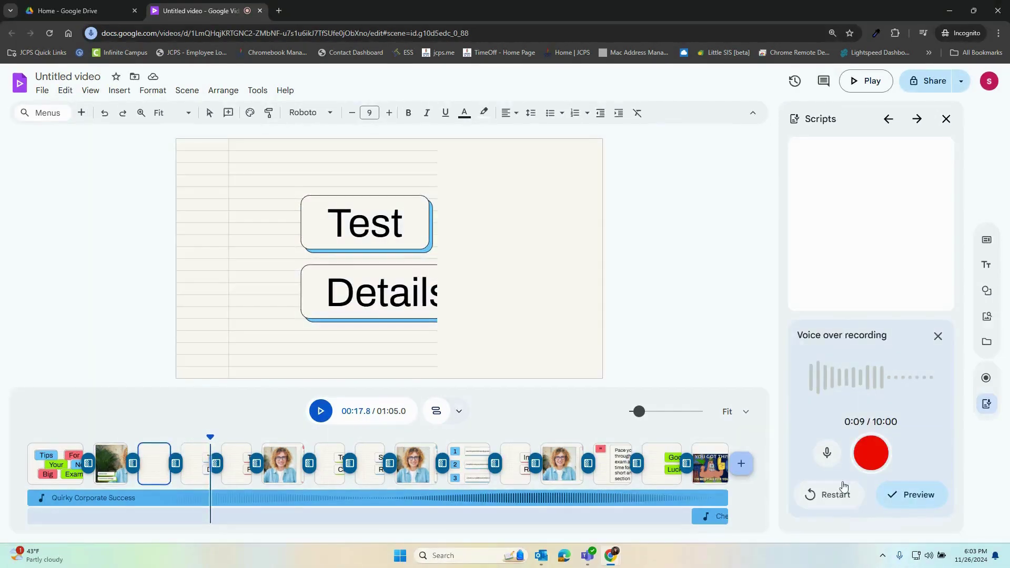
click(918, 500)
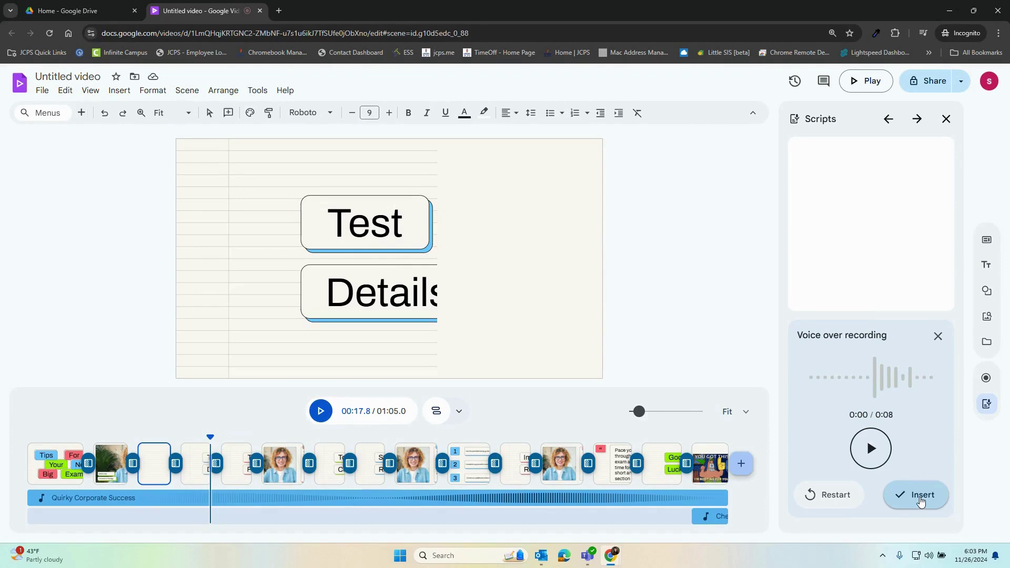
click(920, 500)
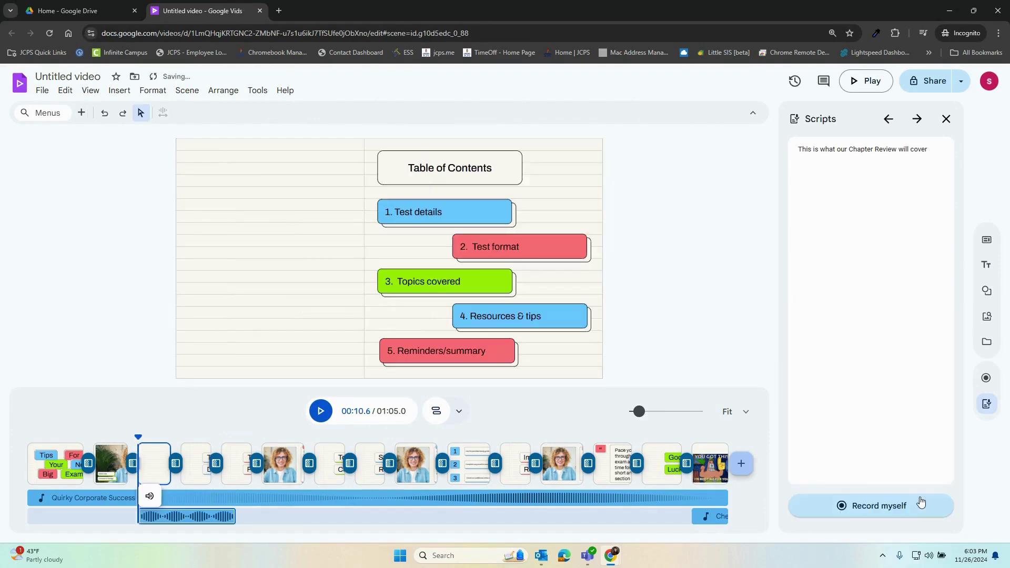
click(412, 411)
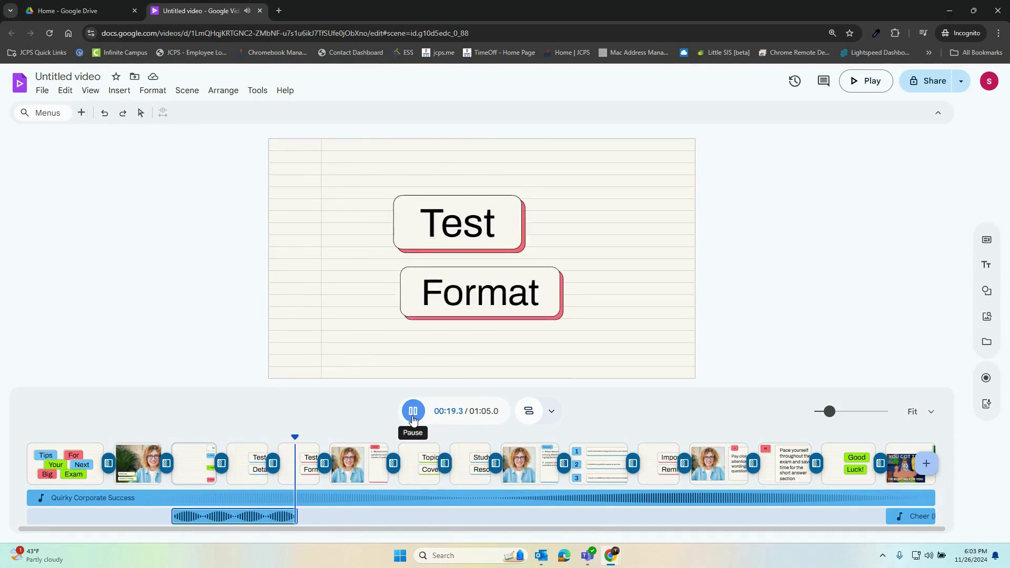
click(86, 463)
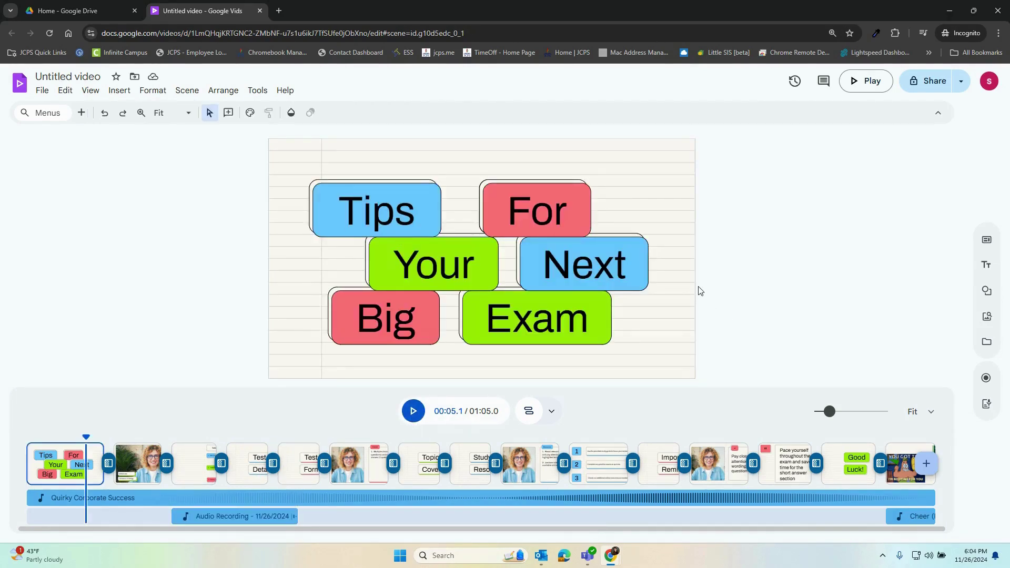
Step: Rename the untitled video to 'Review'
click(91, 77)
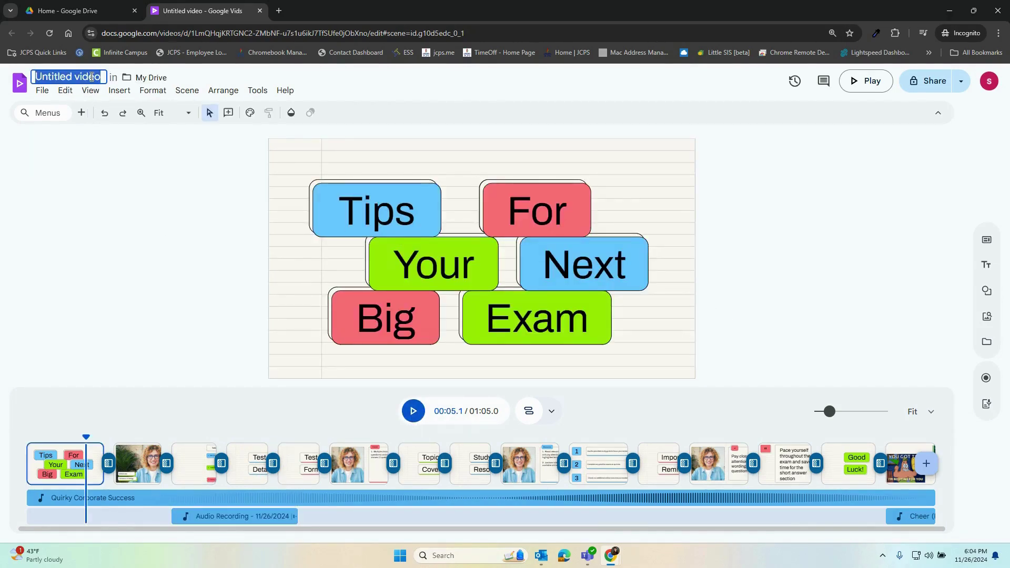
text(Review)
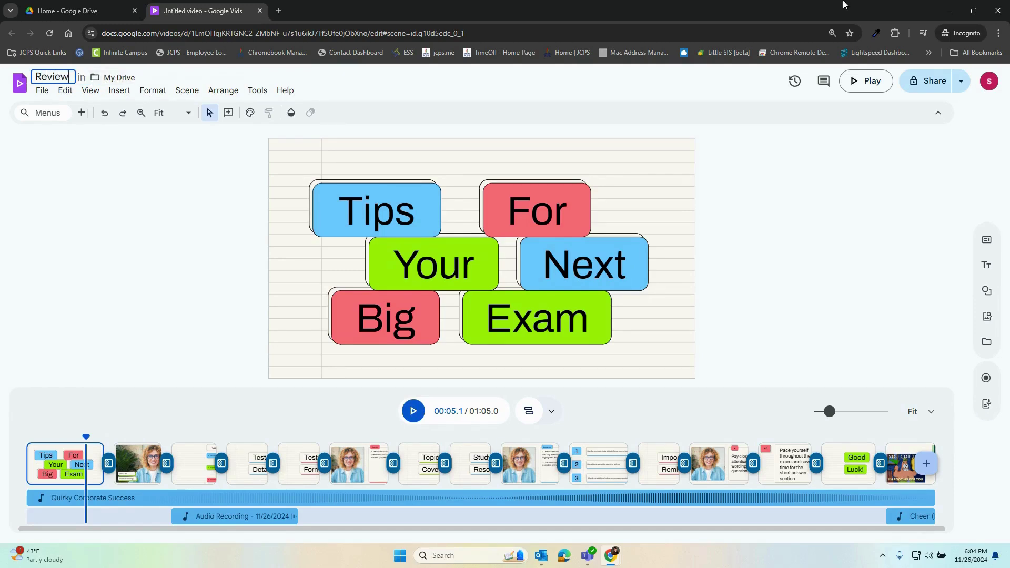
click(930, 84)
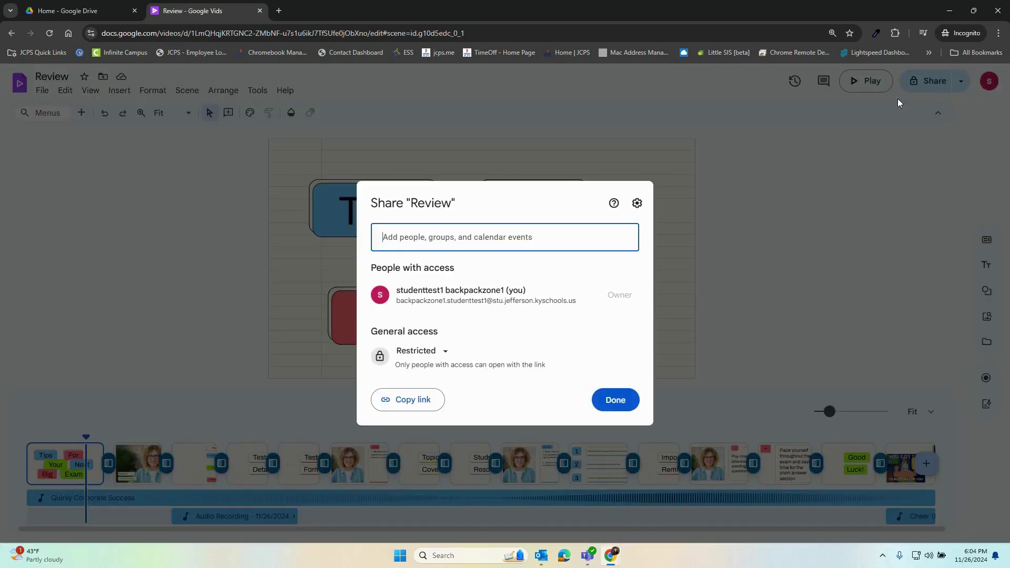
Step: Copy the share link, then discard the unsent invitation to a suggested contact
click(408, 400)
click(930, 81)
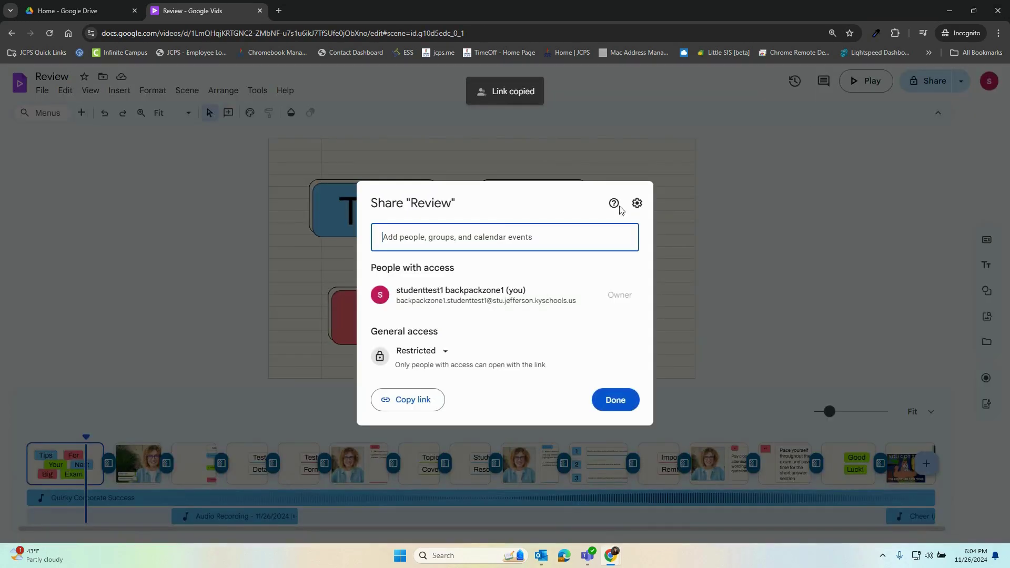
click(510, 239)
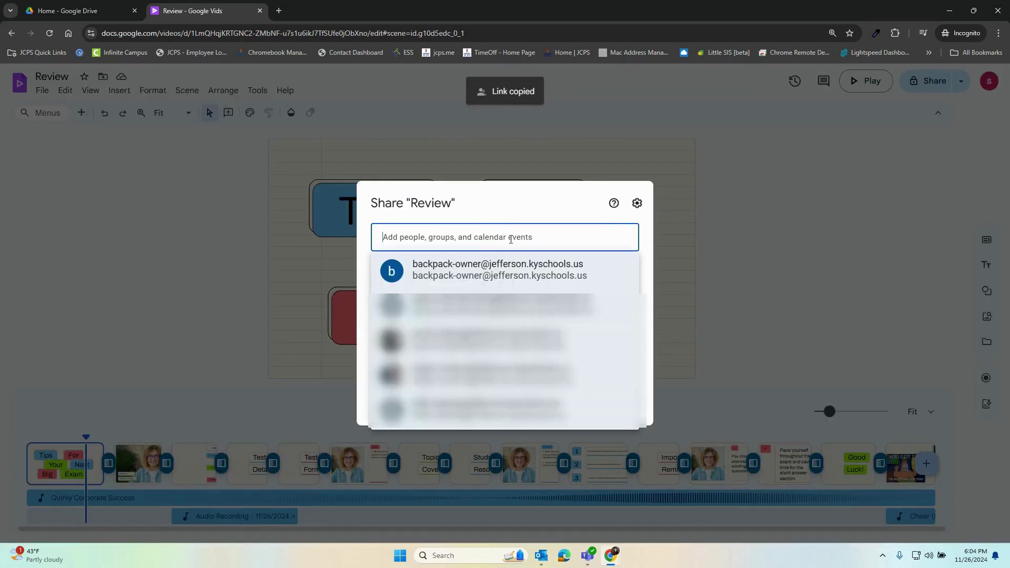
click(478, 271)
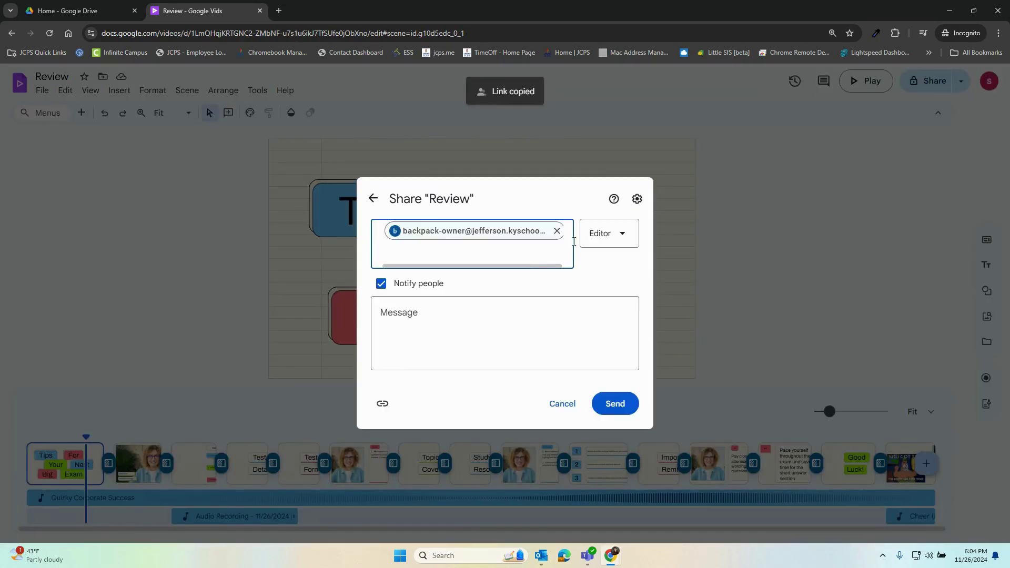
click(607, 243)
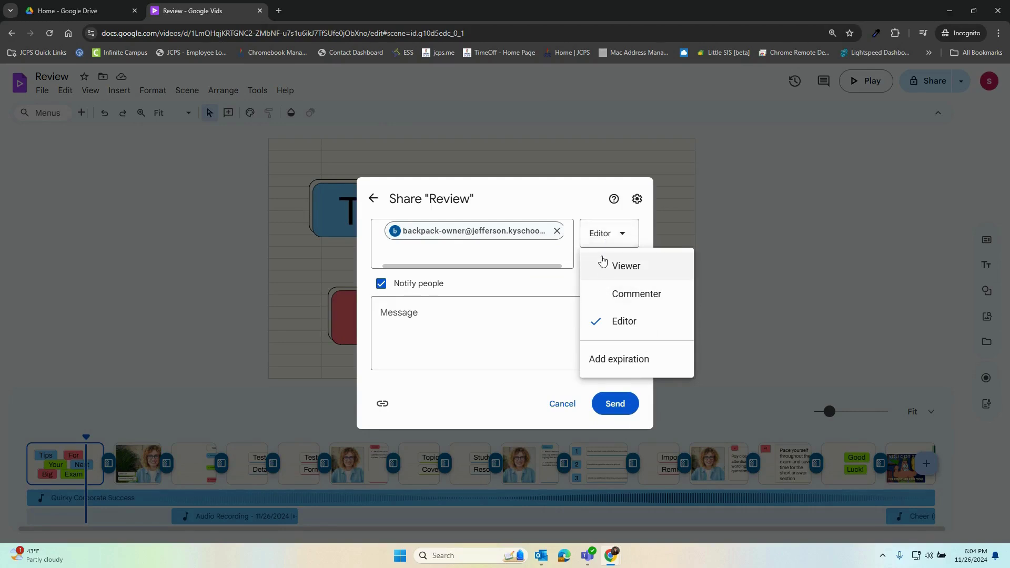
click(785, 232)
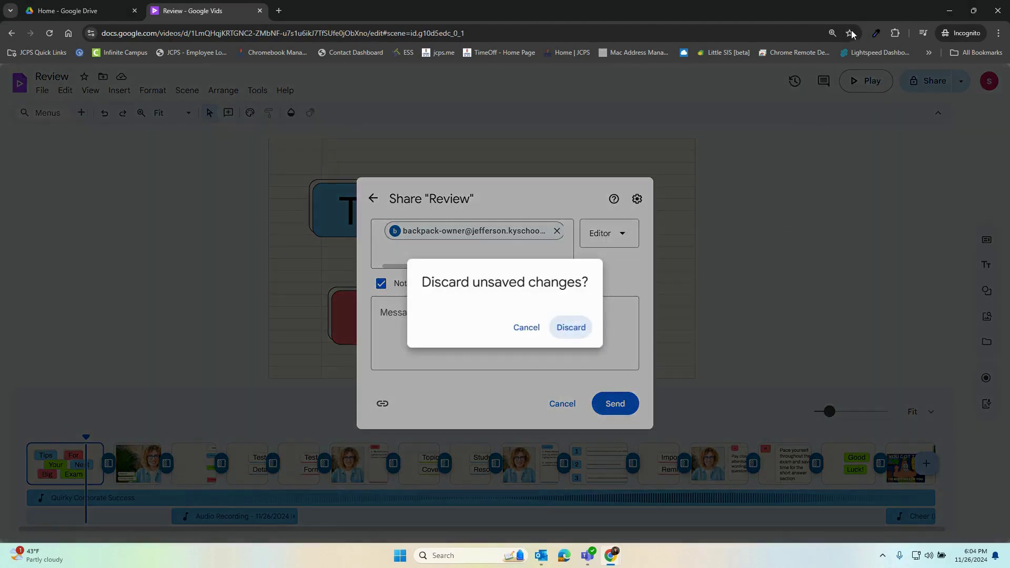
click(570, 330)
Step: Download Review as an MP4 and close Media Player after checking playback
click(43, 90)
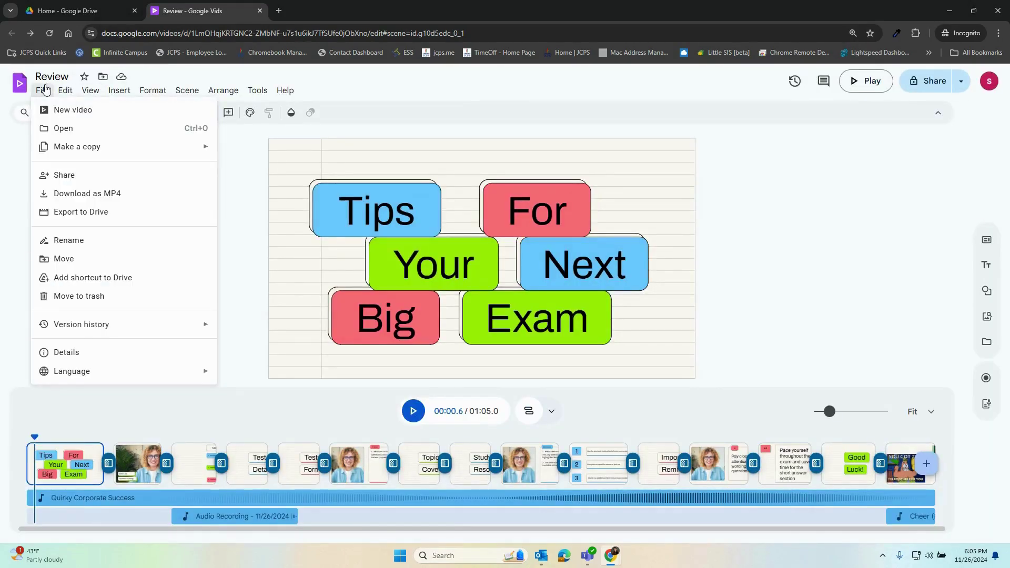
click(84, 194)
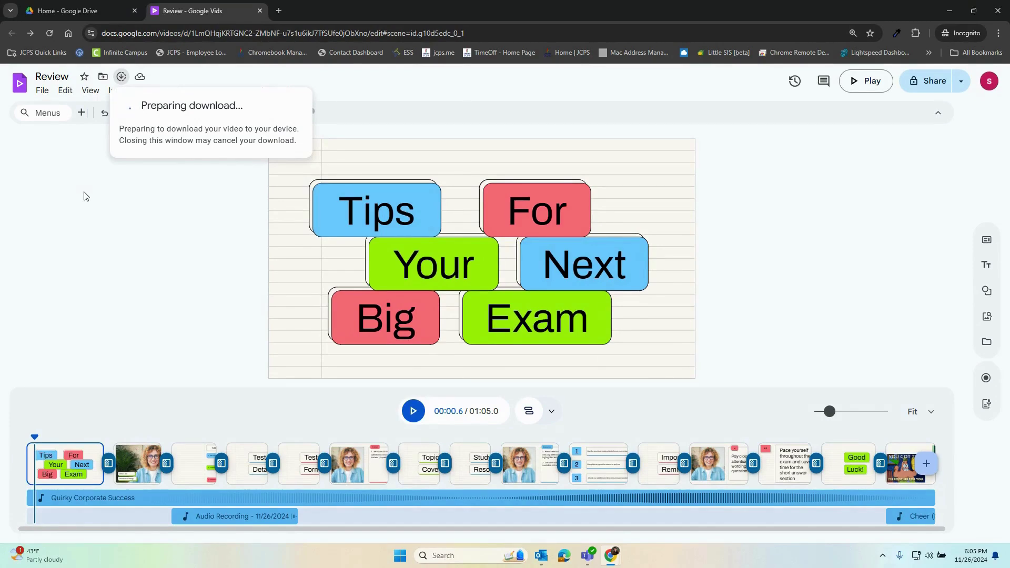
click(45, 92)
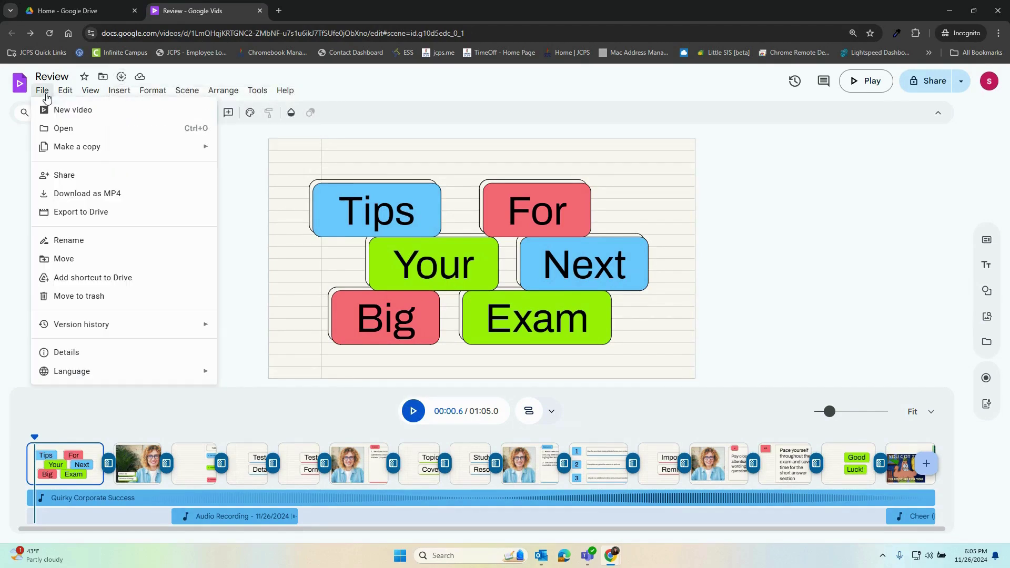
click(89, 193)
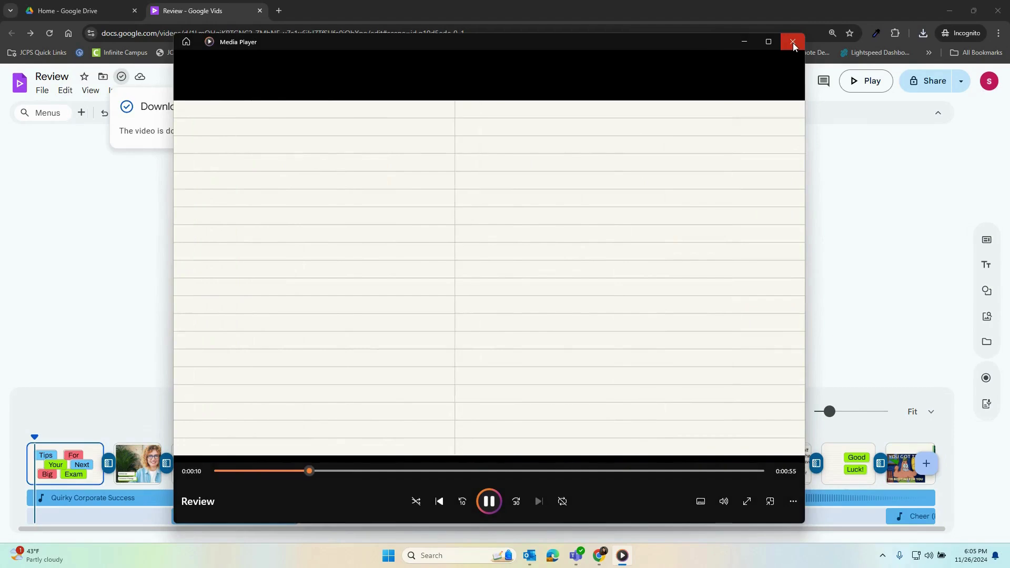
click(792, 42)
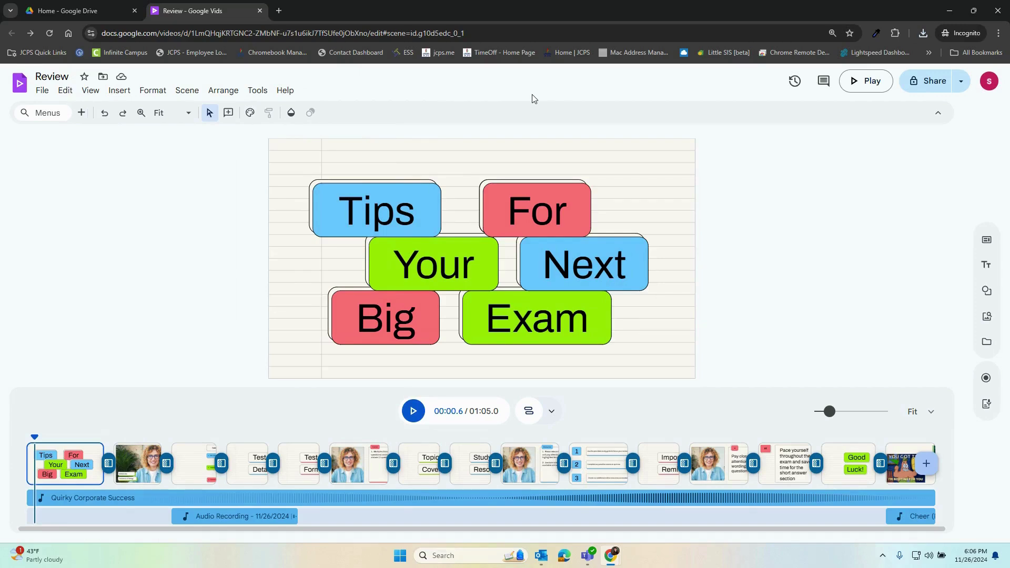
Step: Close the incognito window and open the Introducing Myself - All About Me video
click(998, 10)
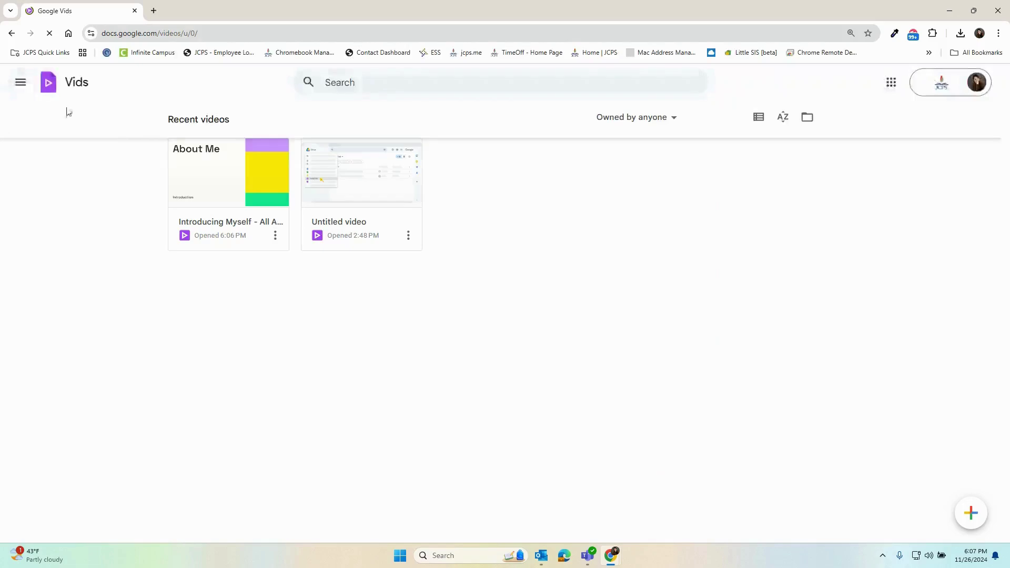
click(224, 178)
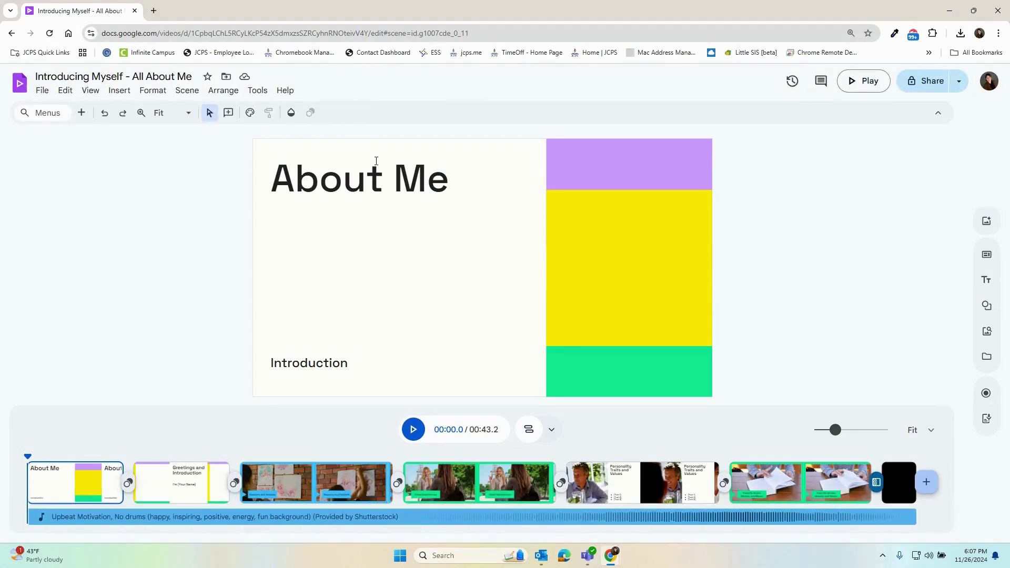
Step: Insert an oval video placeholder on the About Me scene
click(66, 91)
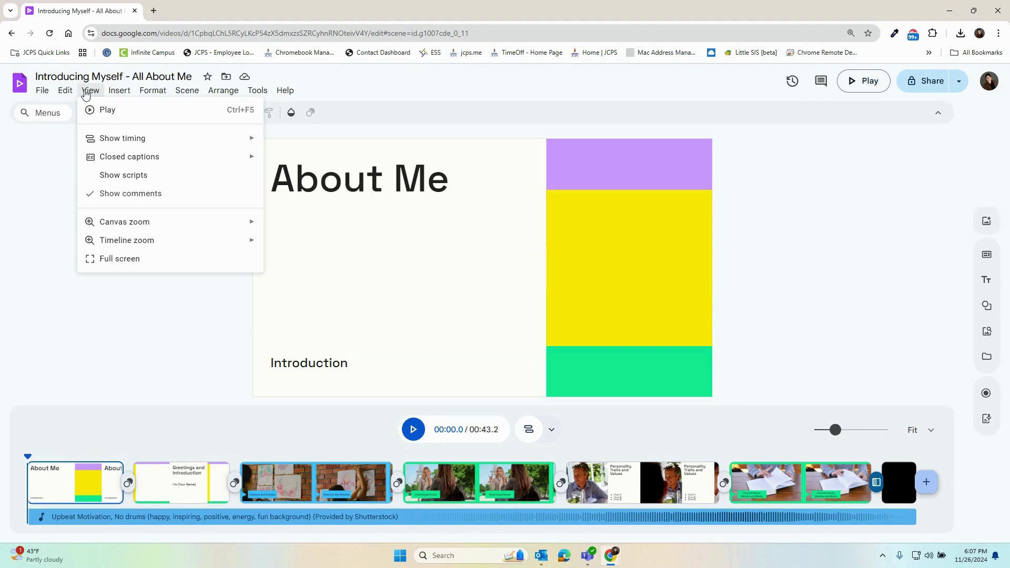
click(87, 93)
click(119, 93)
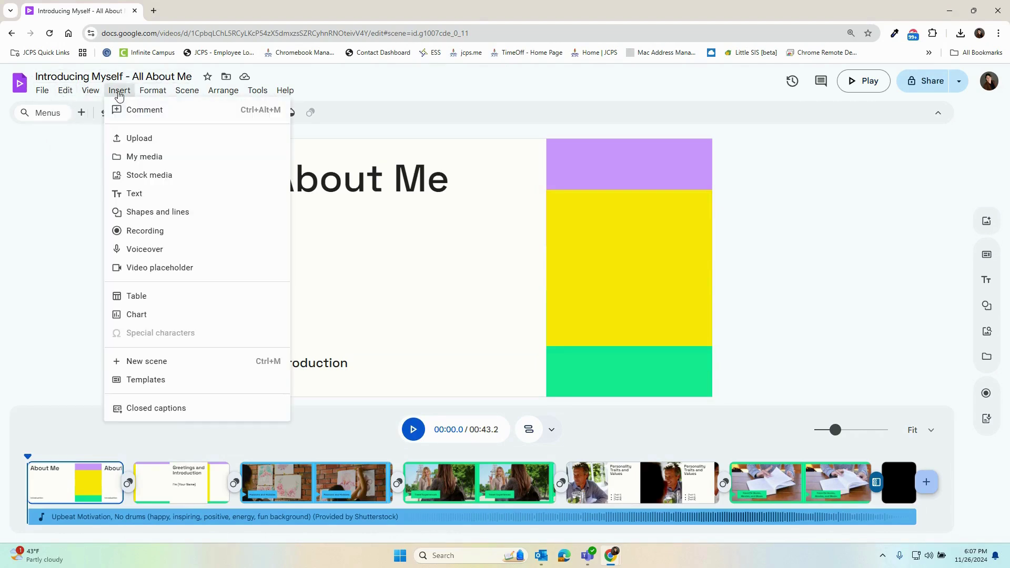
click(179, 267)
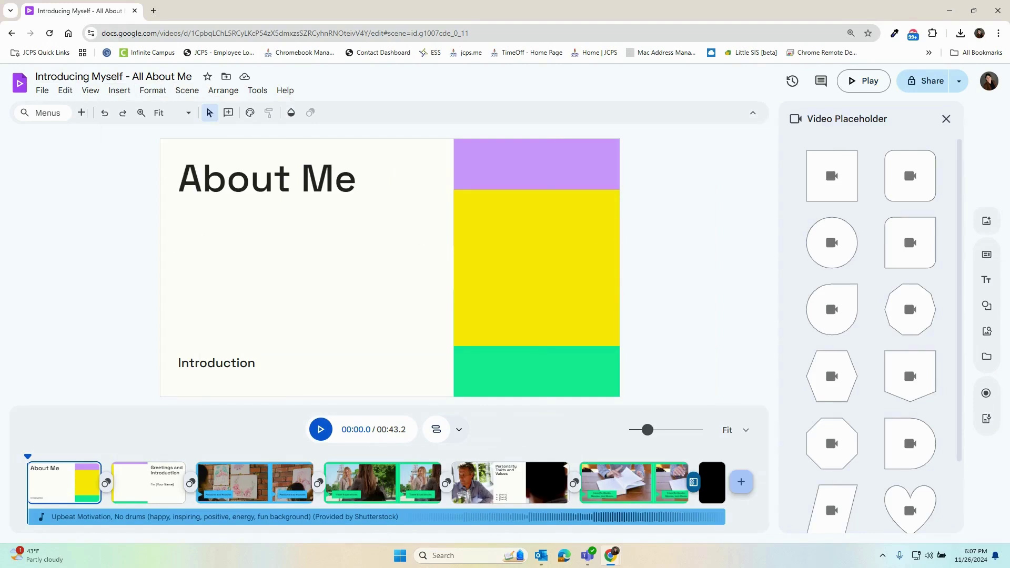
scroll(891, 311, down, 2)
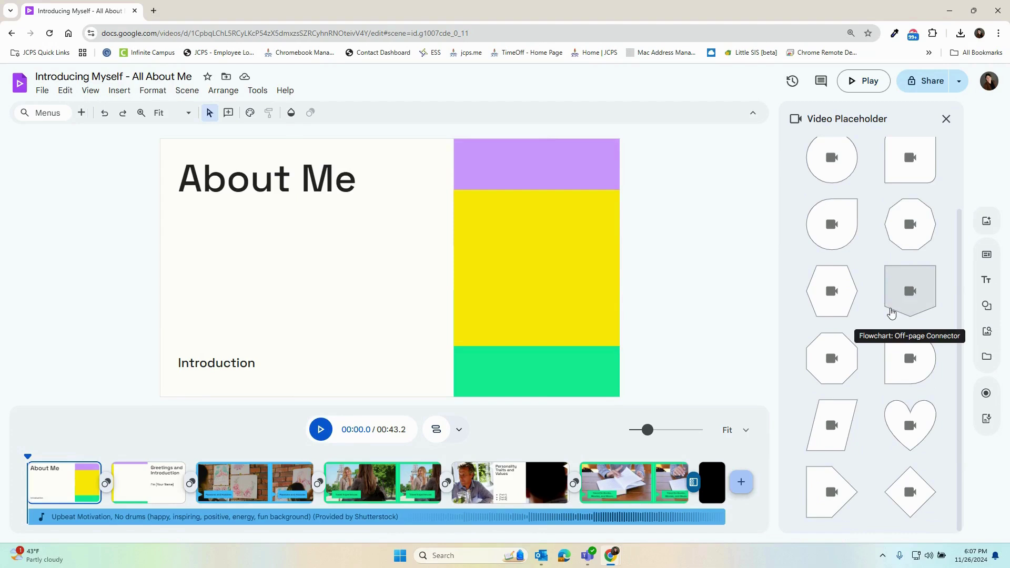
scroll(890, 311, up, 2)
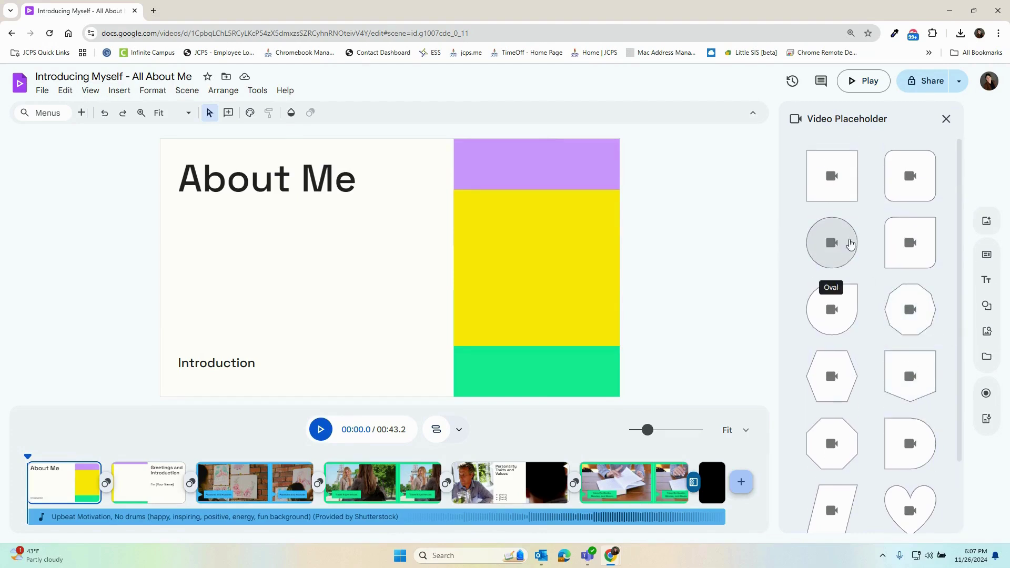
click(838, 243)
Step: Move the circle placeholder onto the yellow block and enlarge it over the colour blocks
drag(254, 237, 518, 317)
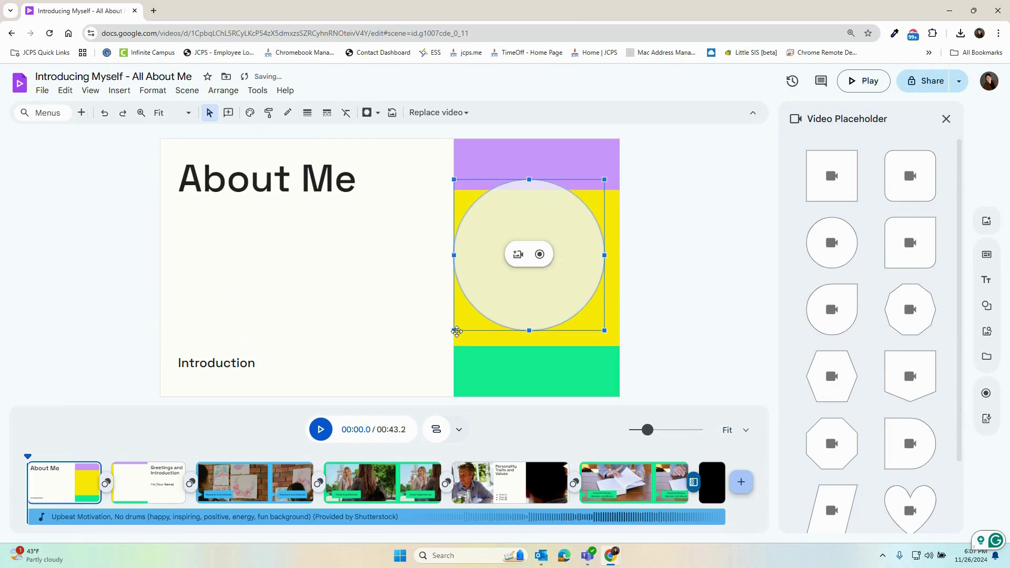
drag(454, 331, 442, 282)
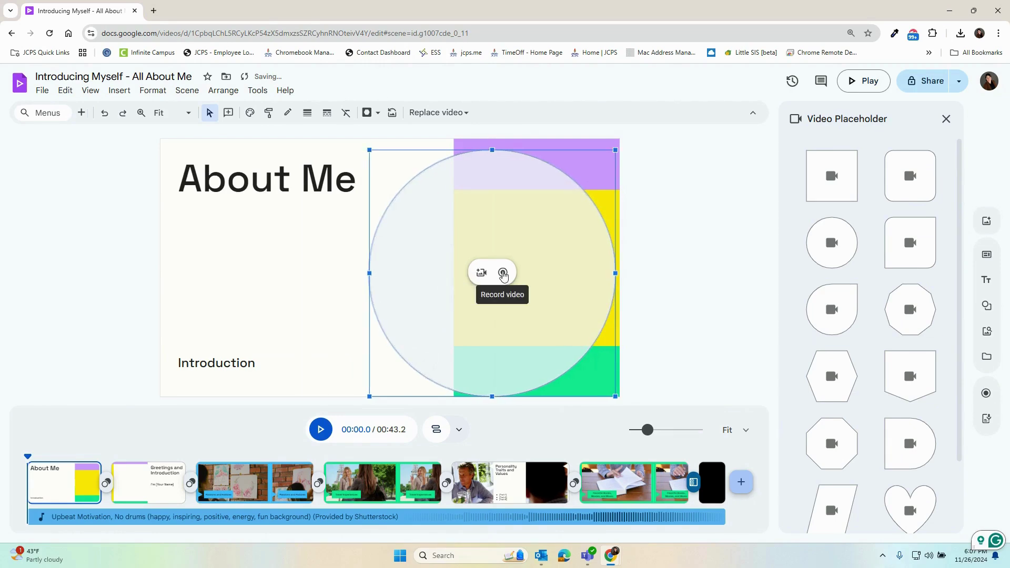
click(133, 494)
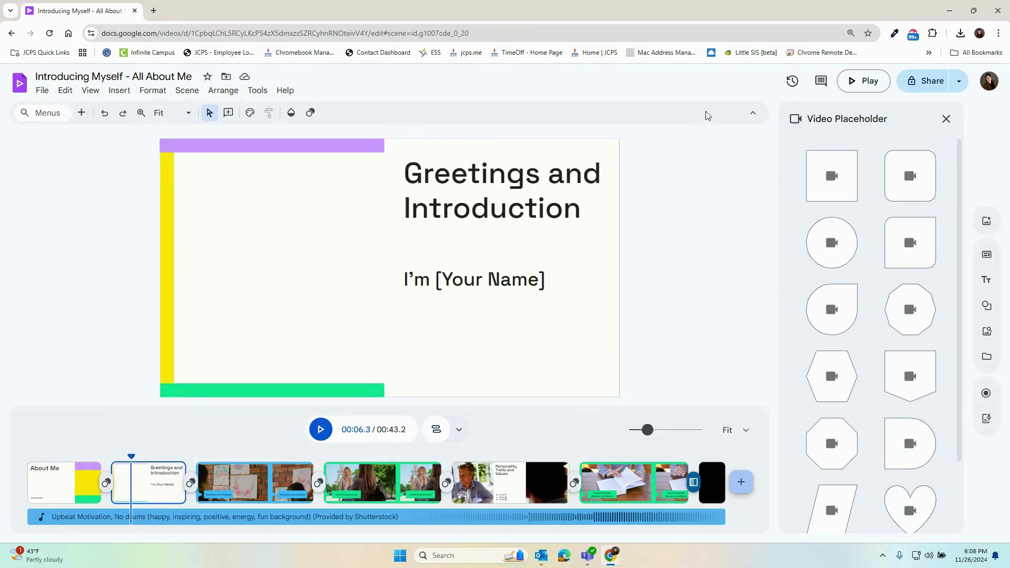
Step: Insert a rounded-rectangle video placeholder and enlarge it to fill the scene's left area
click(909, 175)
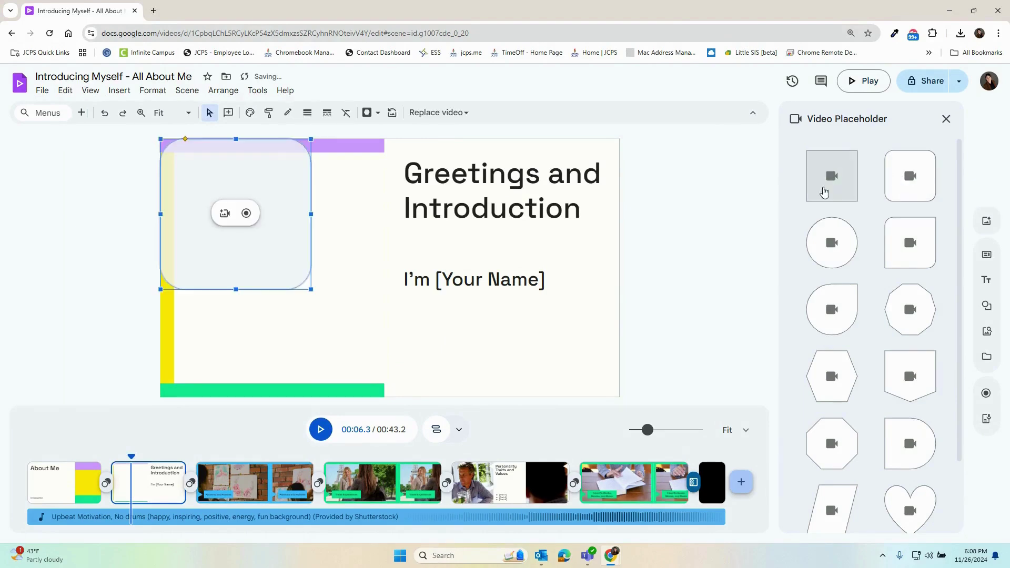
drag(261, 237, 274, 255)
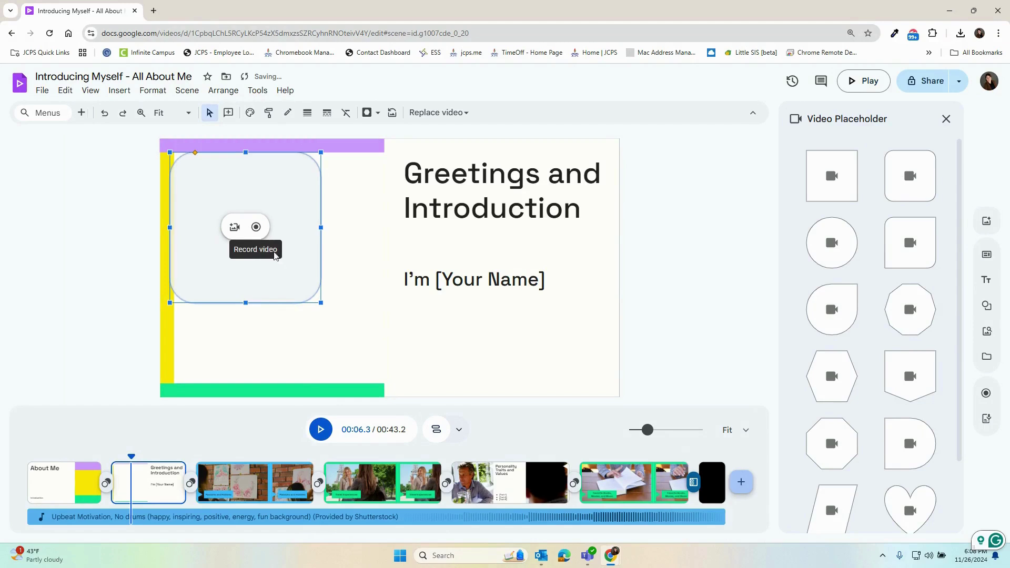
drag(321, 303, 375, 376)
Step: Check the I'm [Your Name] text and the other scenes' placeholders, then close the placeholder settings
click(458, 281)
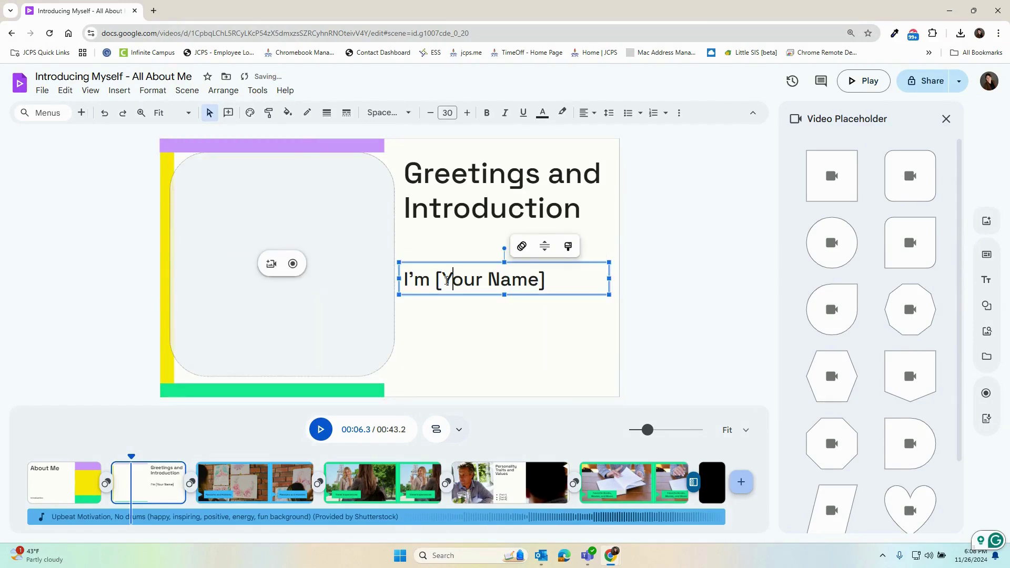
double_click(427, 281)
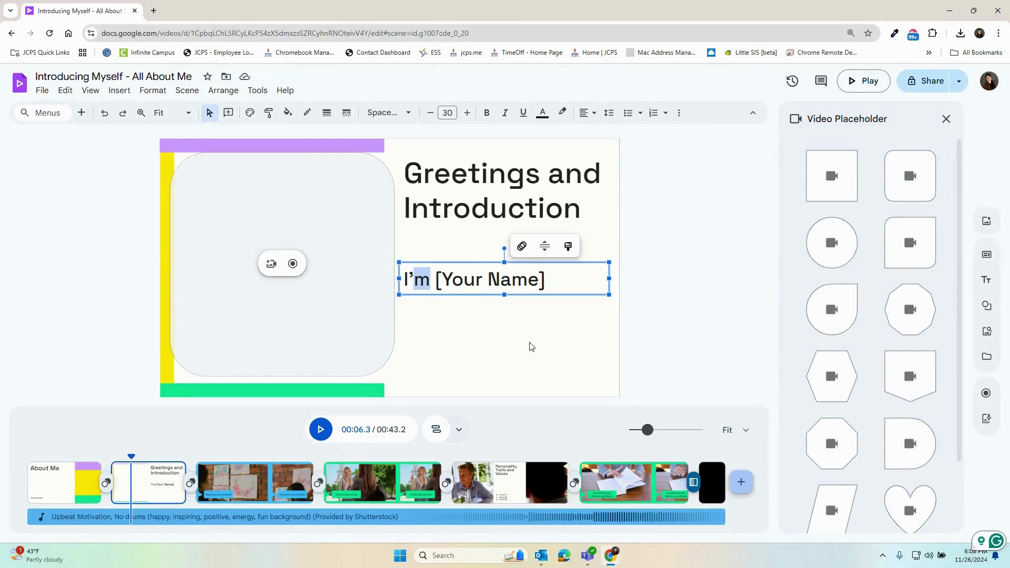
click(74, 482)
click(541, 277)
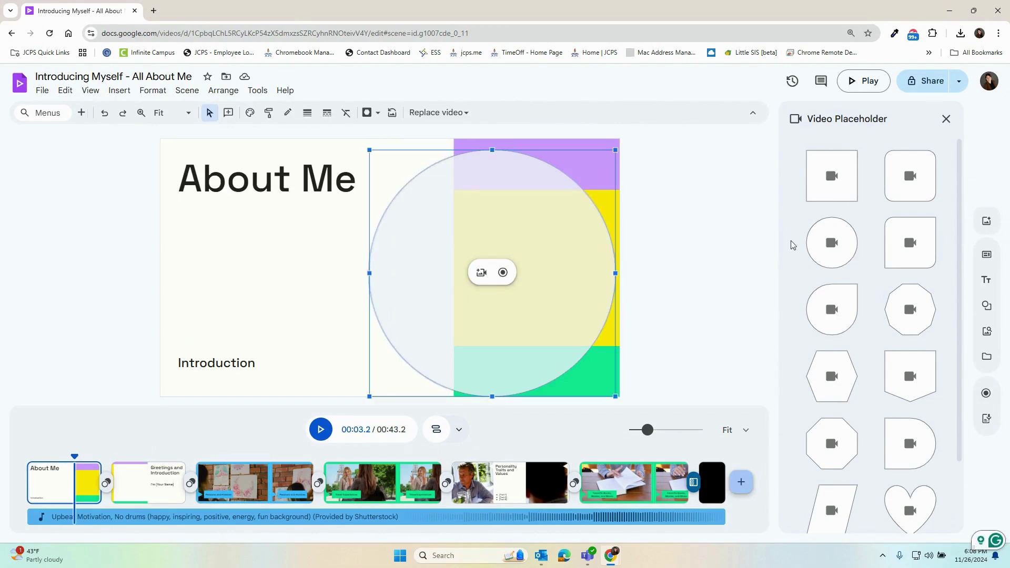
click(250, 481)
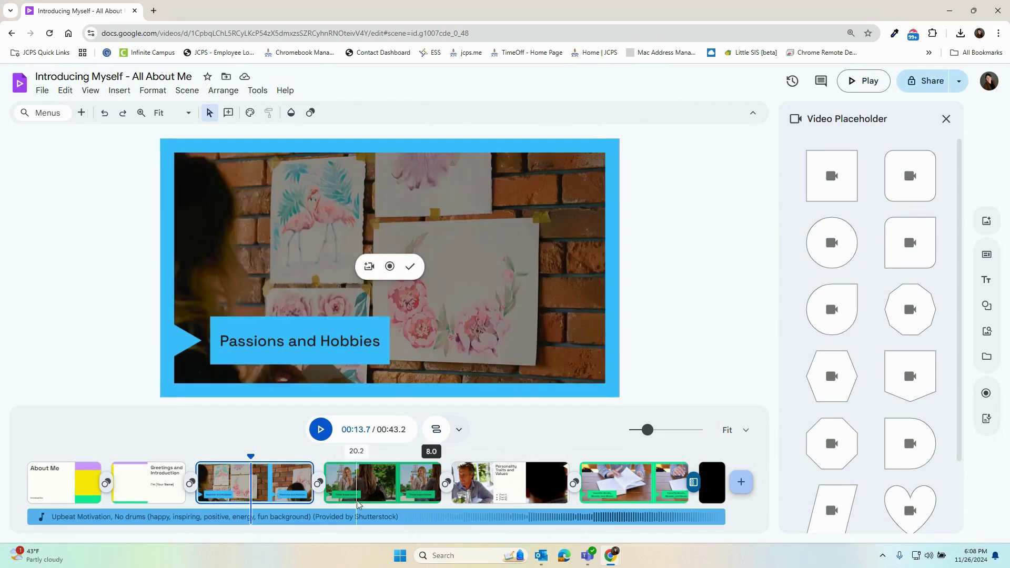
click(130, 495)
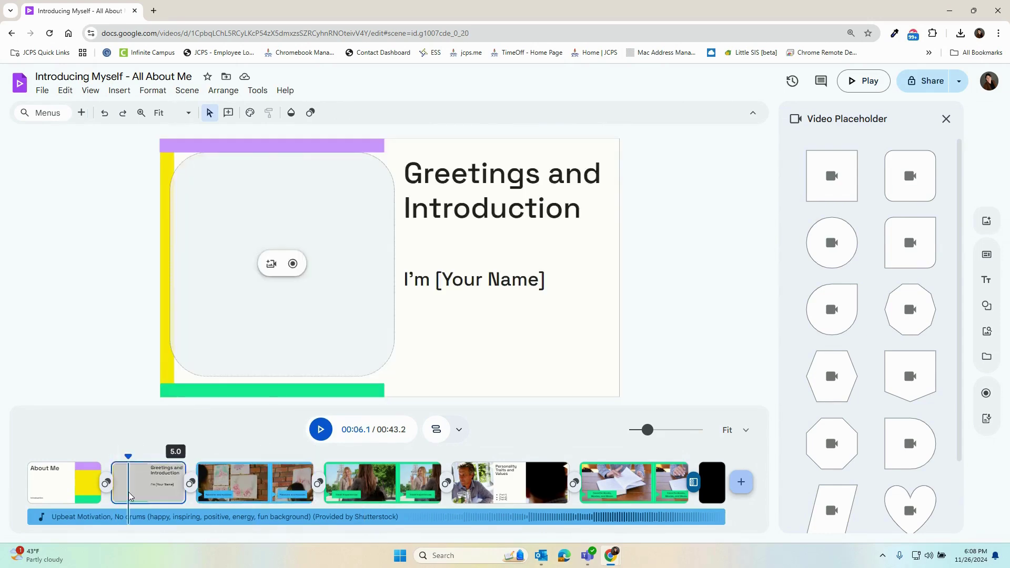
click(945, 119)
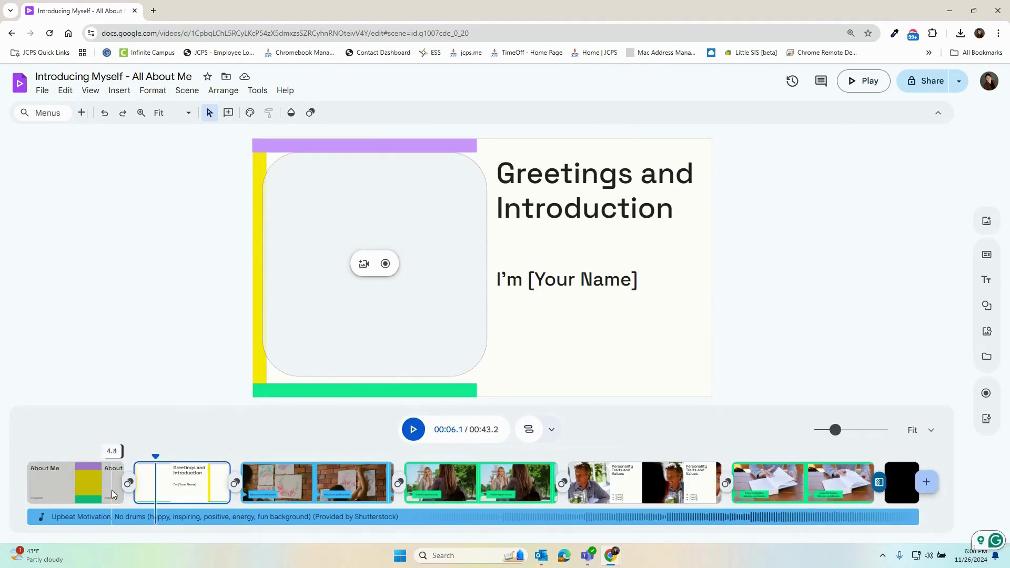
Step: Start a new assignment in the 1st Period Gold Class classwork
click(100, 494)
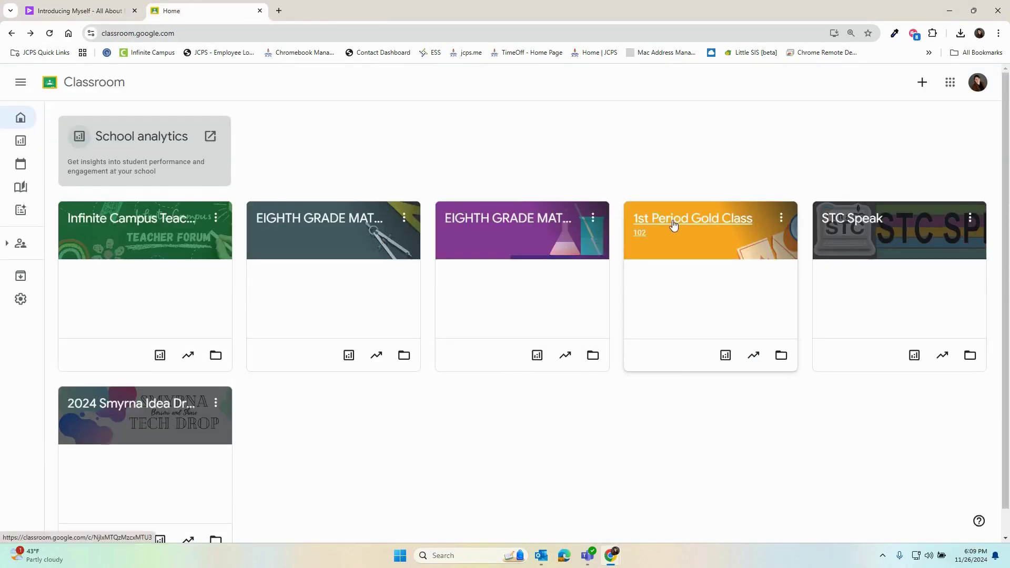
click(673, 224)
click(142, 118)
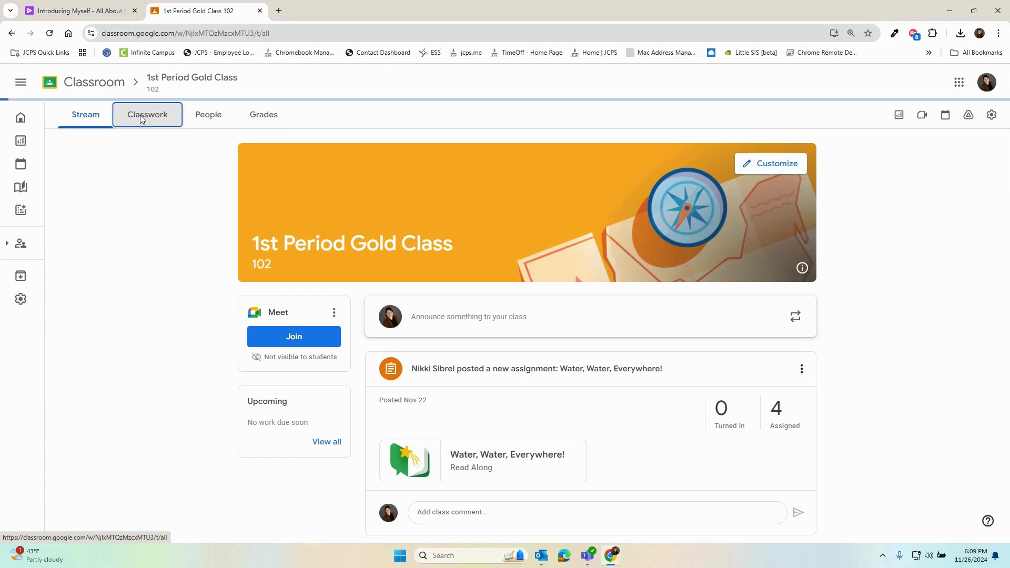
click(350, 152)
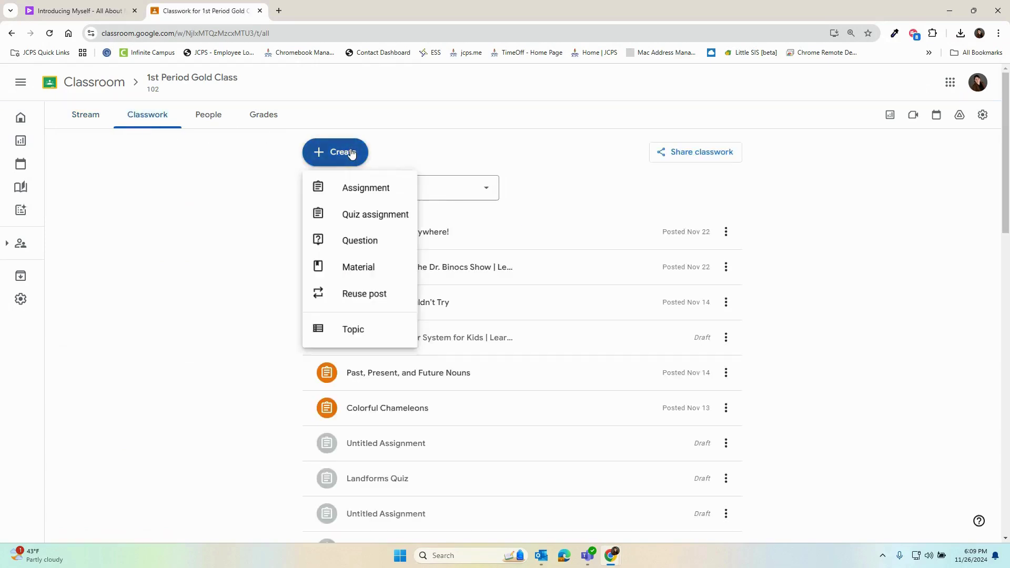
click(361, 203)
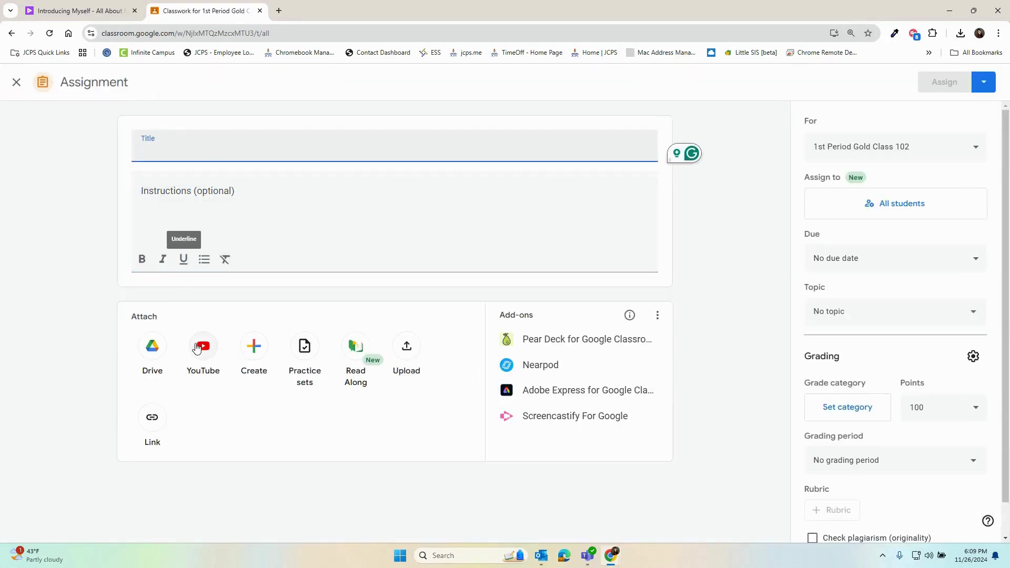
Step: Attach the Introducing Myself - All About Me video from Drive, one copy per student, and assign it
click(153, 349)
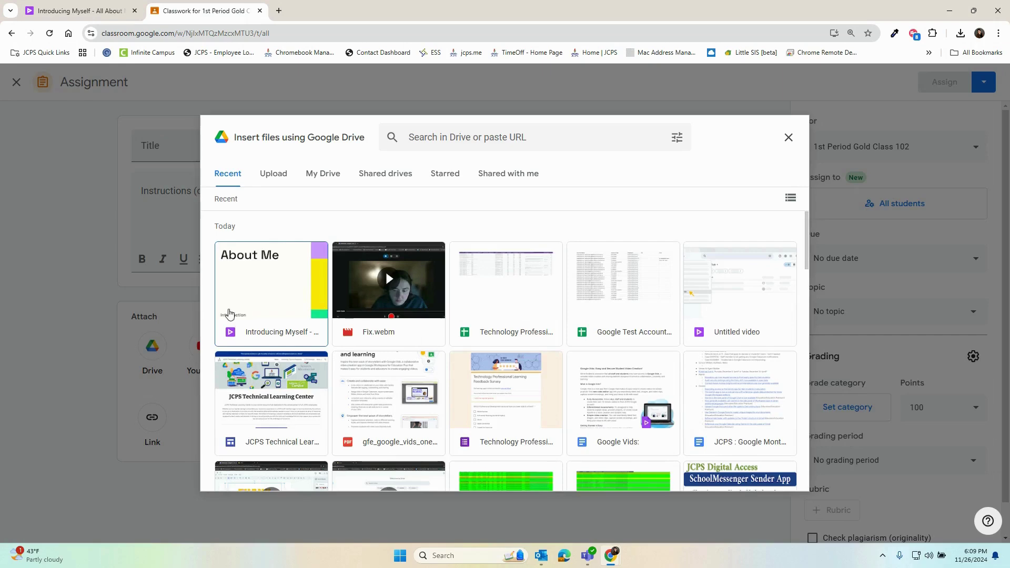
double_click(253, 291)
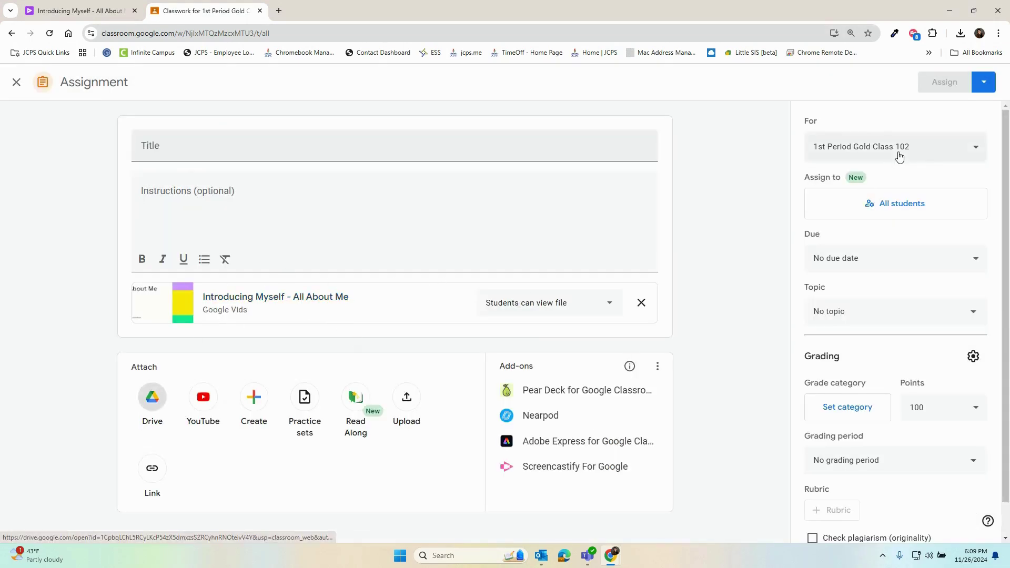
click(585, 305)
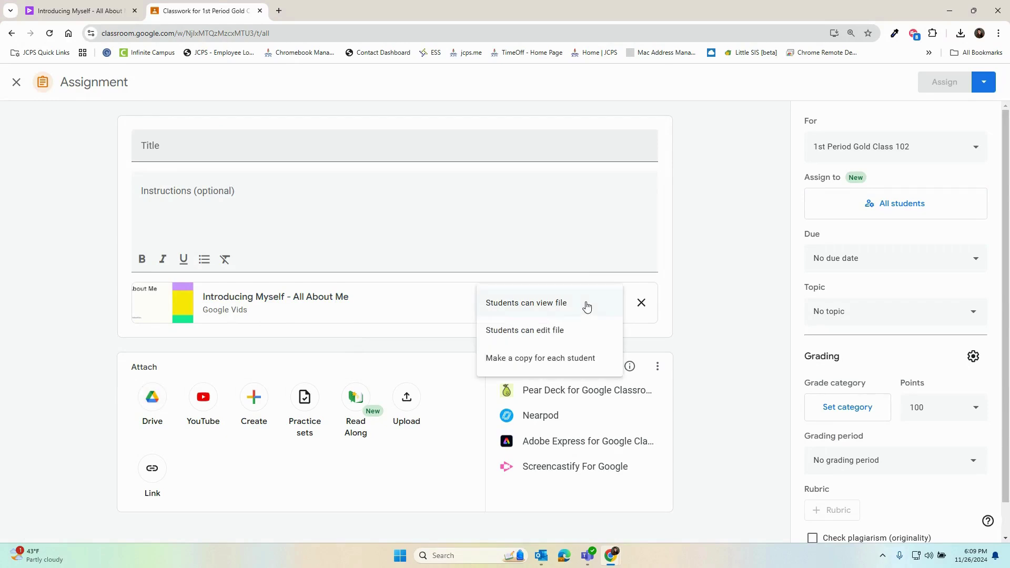
click(579, 357)
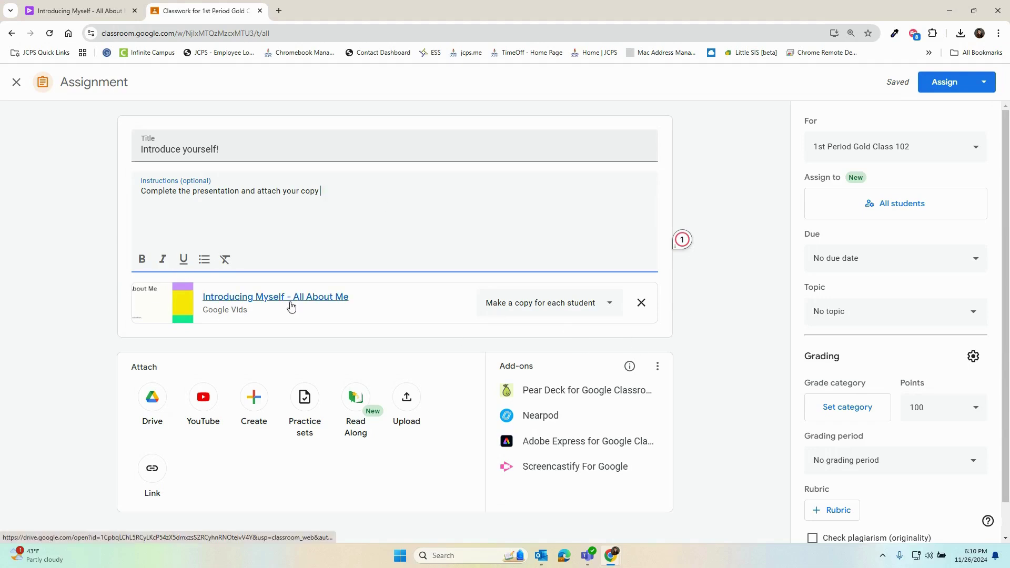
click(950, 89)
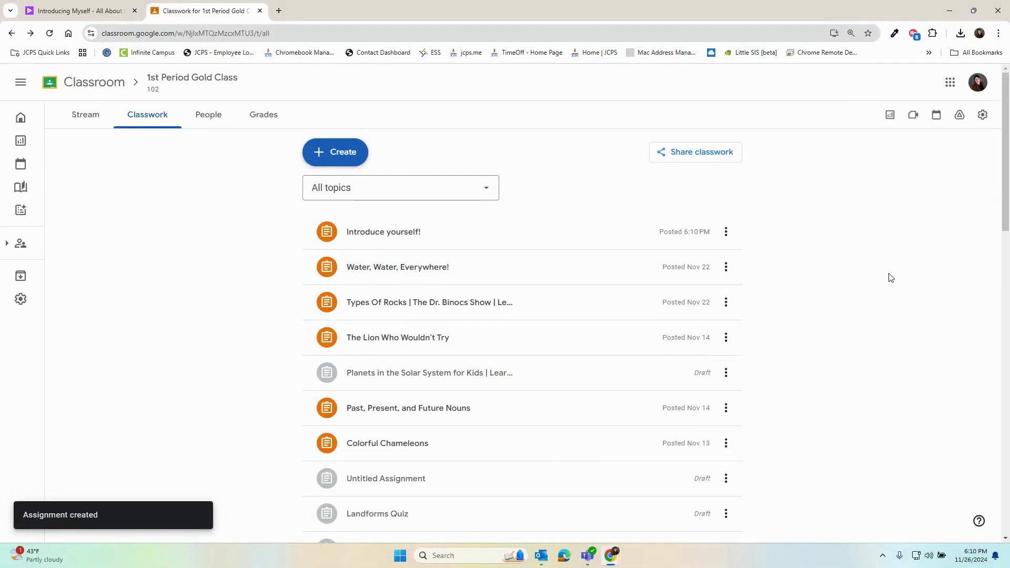
Step: As the student, open the Introduce yourself! assignment and the student's video copy
click(723, 507)
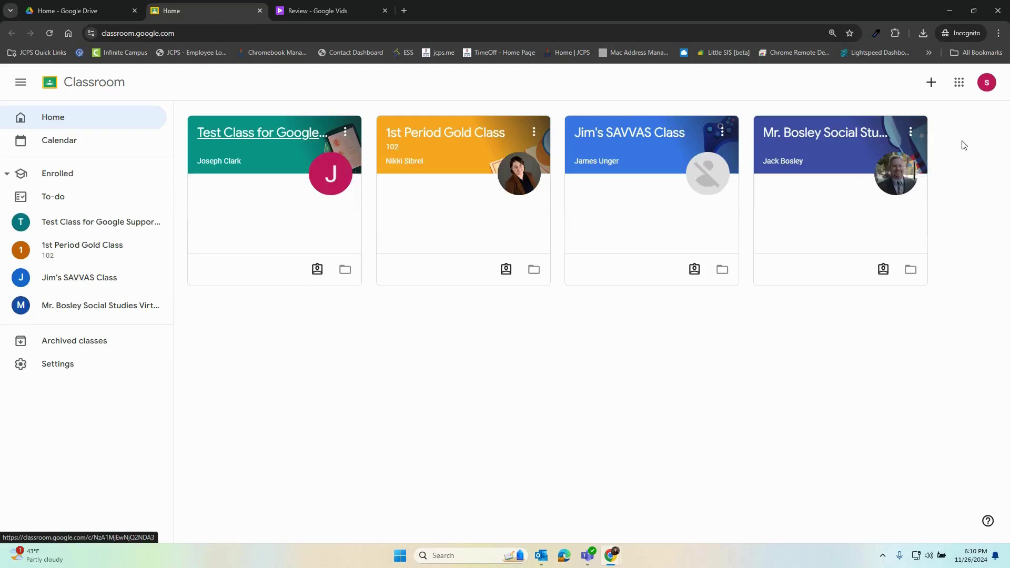
click(440, 130)
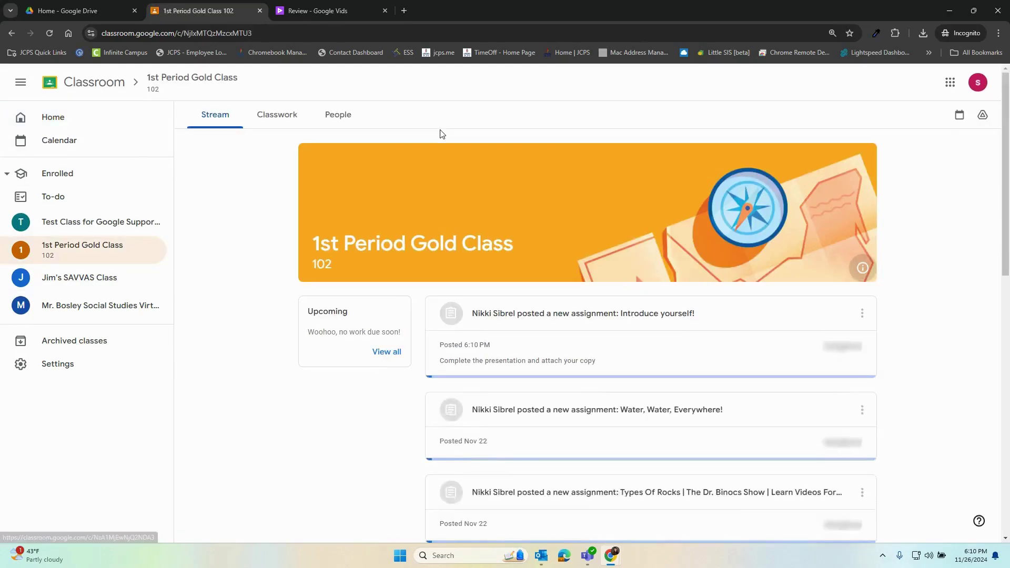
click(679, 318)
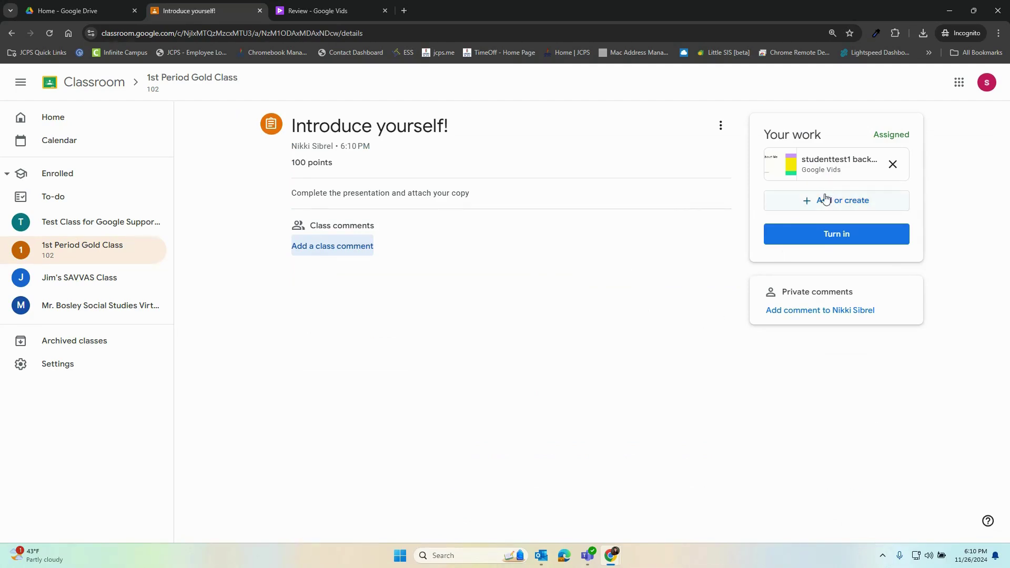
click(827, 166)
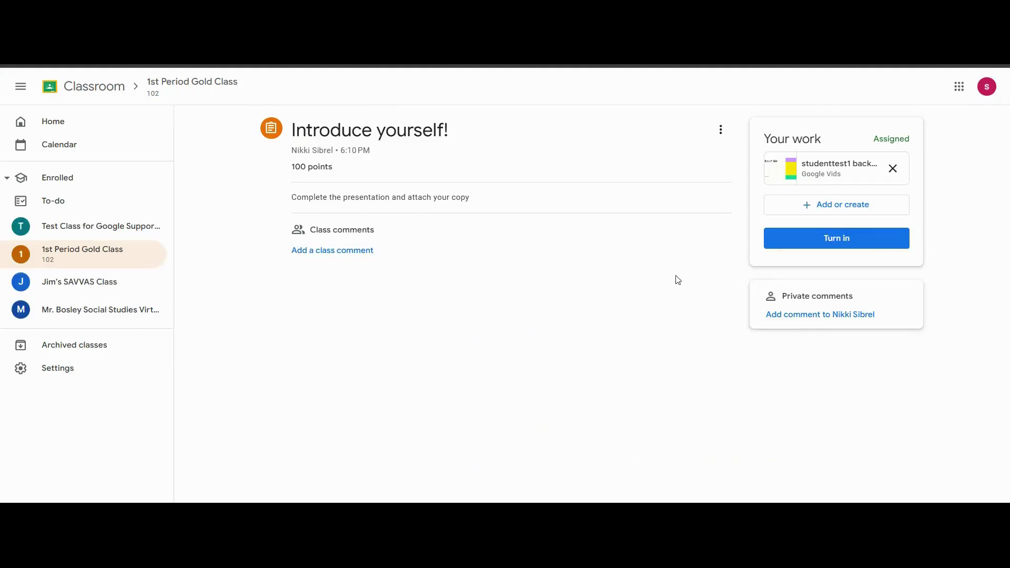
Step: Attach the student's All About Me video copy from Google Drive and turn in the assignment
click(859, 218)
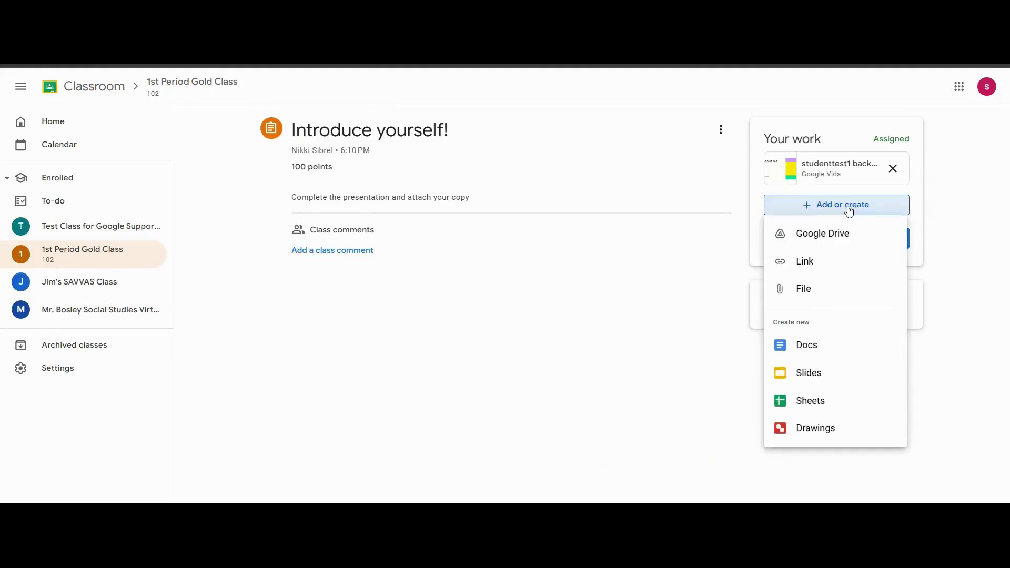
click(844, 228)
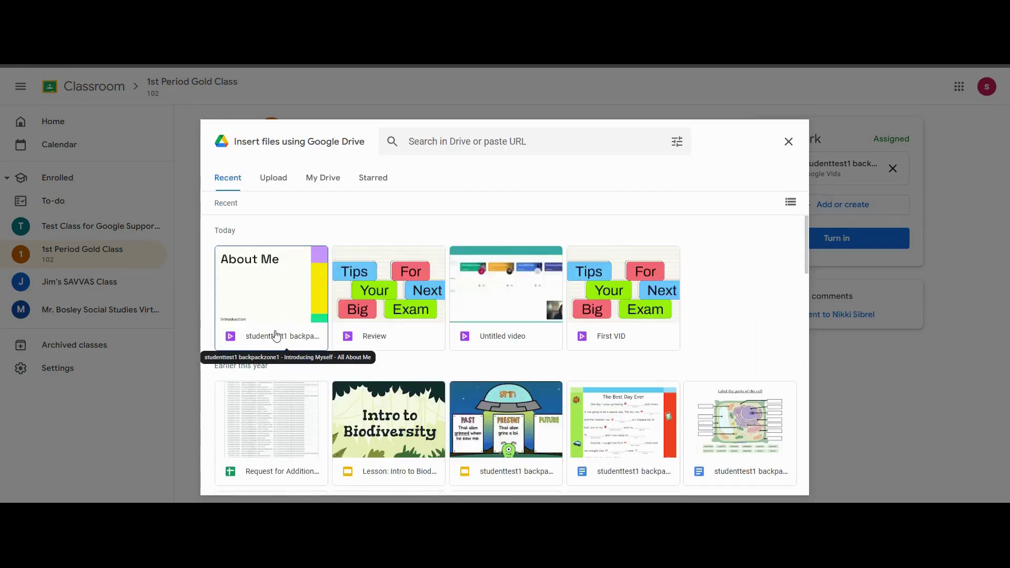
double_click(269, 314)
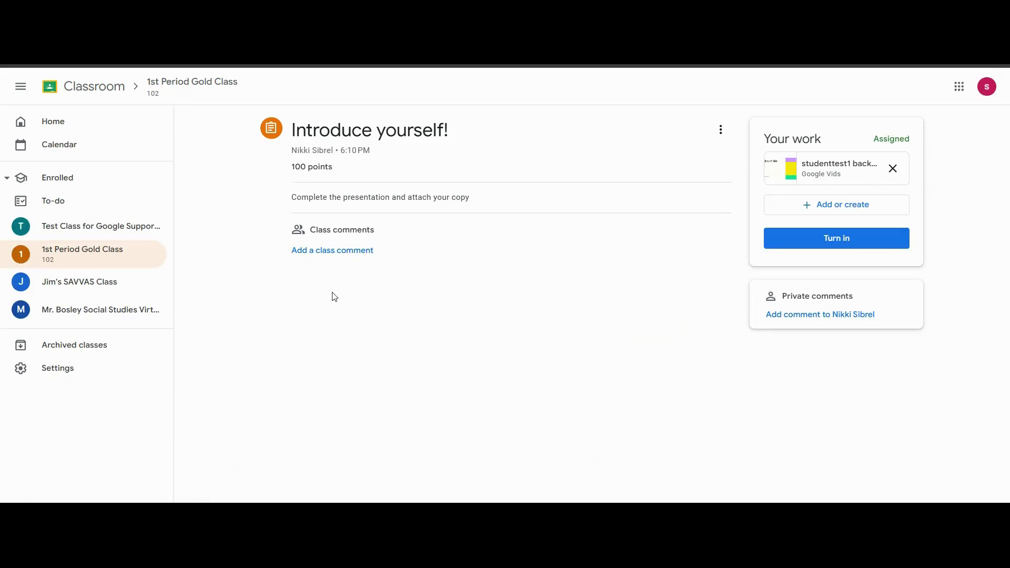
click(850, 239)
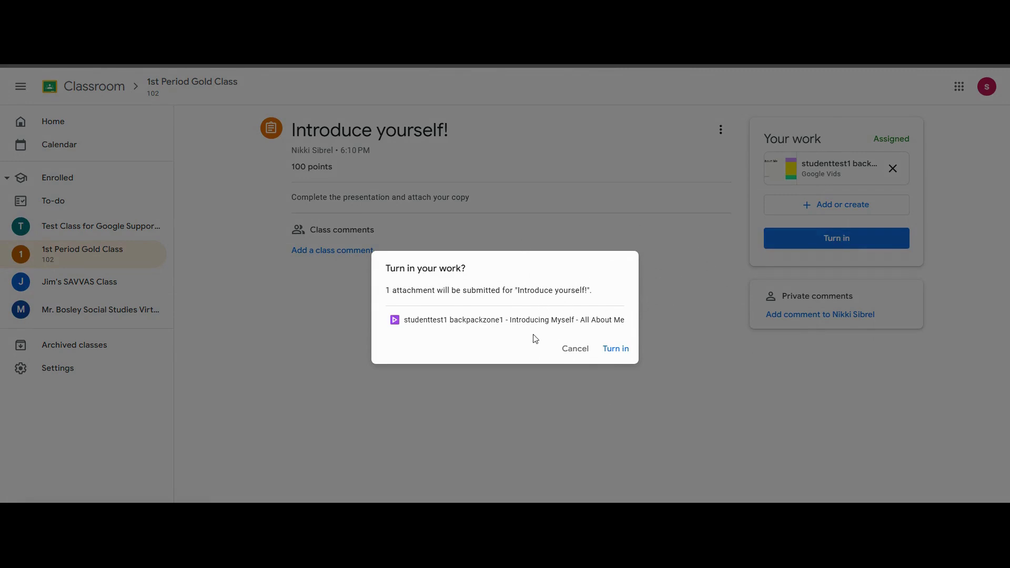
click(625, 349)
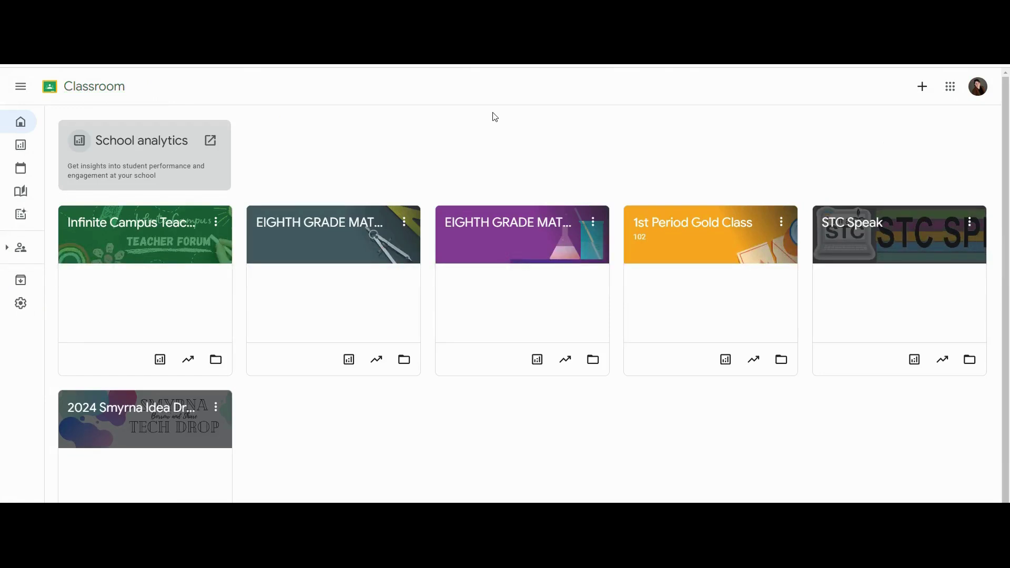
Step: Open the Introduce yourself! student work from the 1st Period Gold Class stream and play the submitted video
click(689, 228)
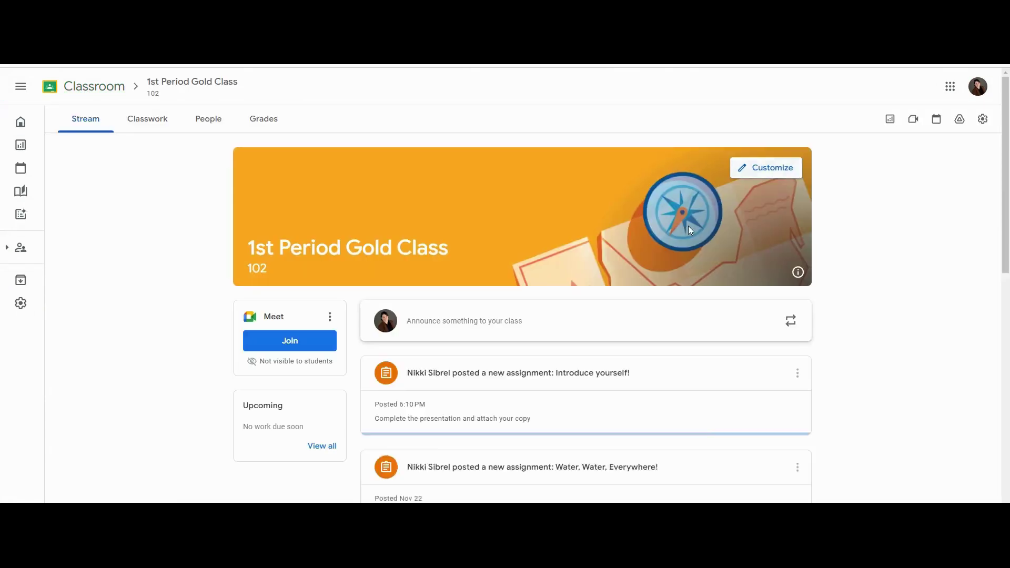
scroll(645, 444, down, 4)
scroll(616, 387, up, 4)
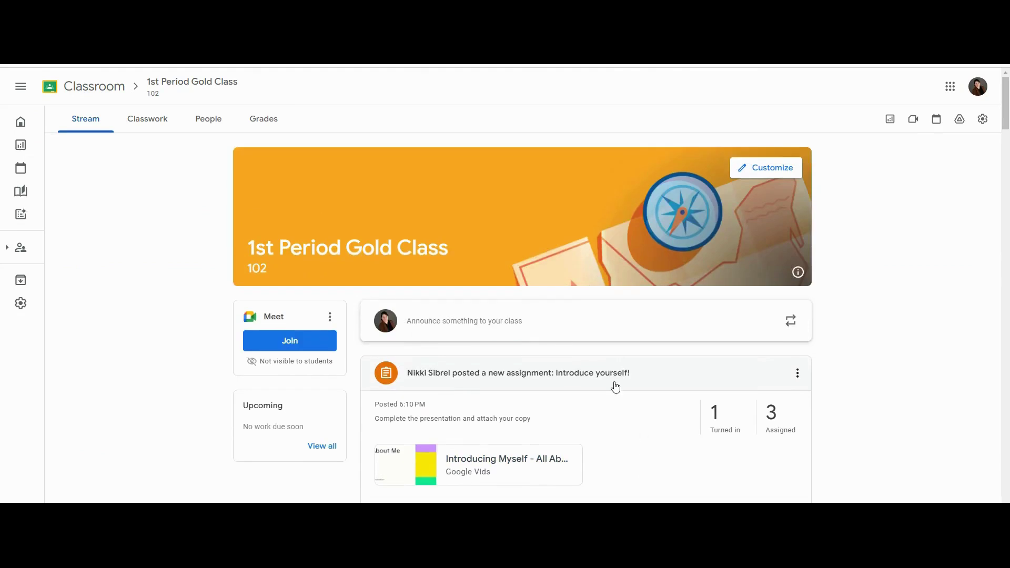
click(601, 372)
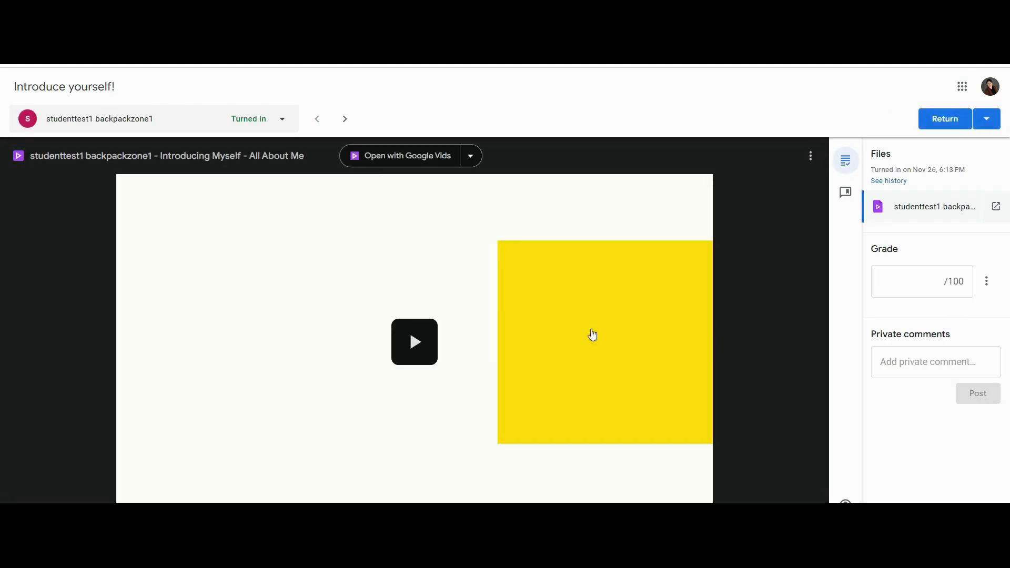
click(396, 344)
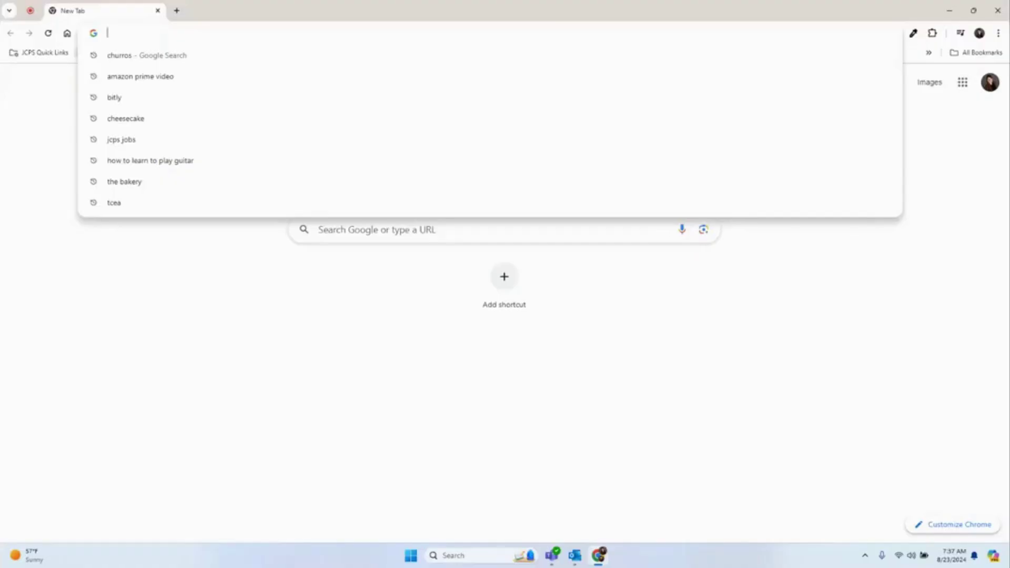
Step: Load jcps.me/tlc and scroll the JCPS Technical Learning Center site toward the Digital Learning Channel
text(jcps)
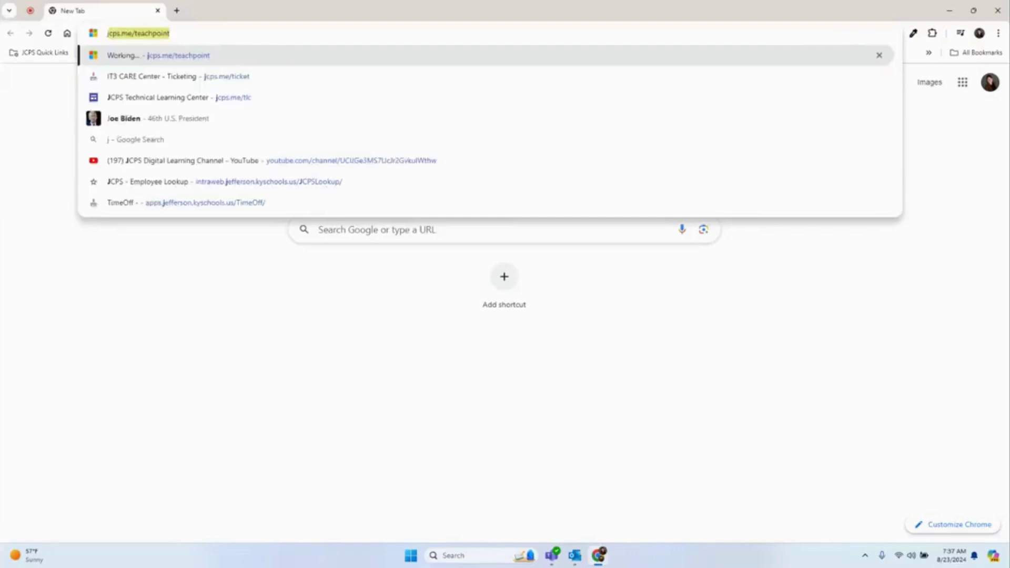
text(.me/tlc)
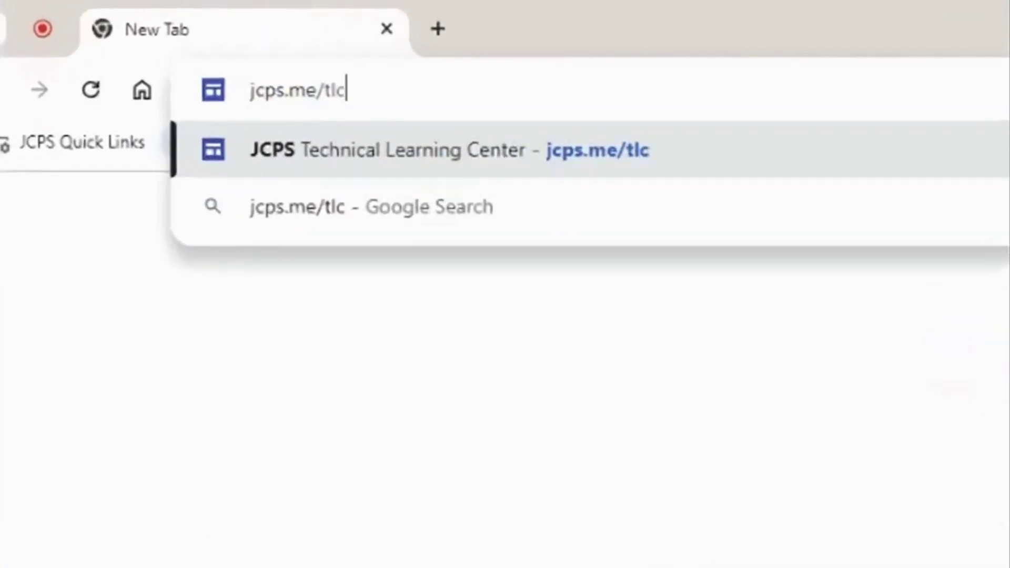
key(Return)
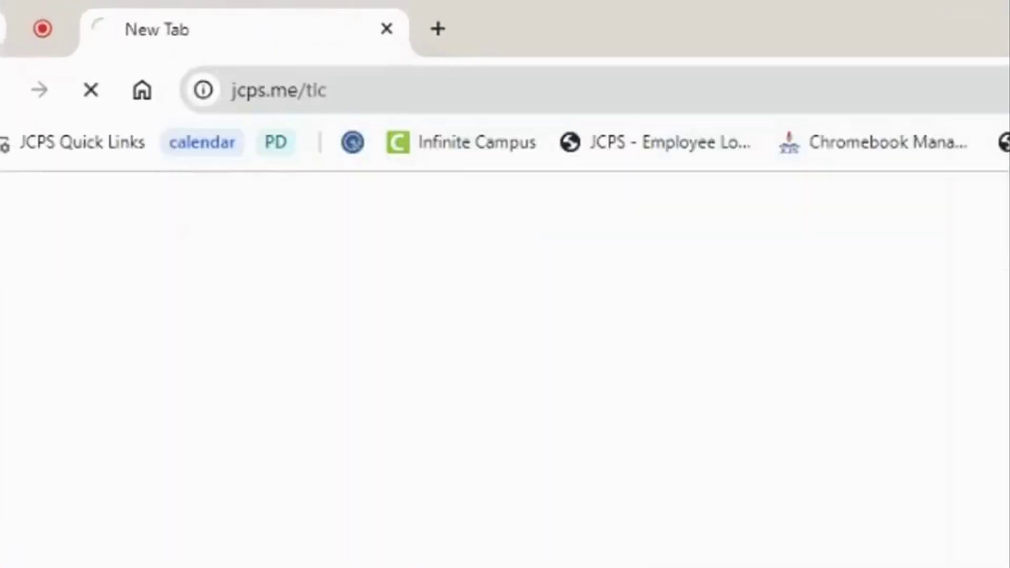
scroll(610, 281, down, 5)
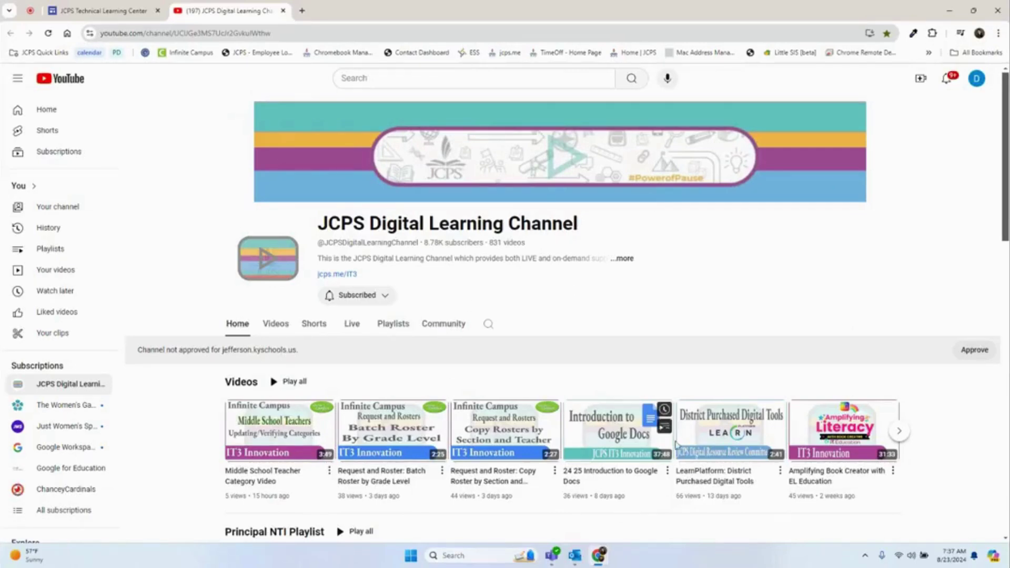
scroll(579, 342, down, 2)
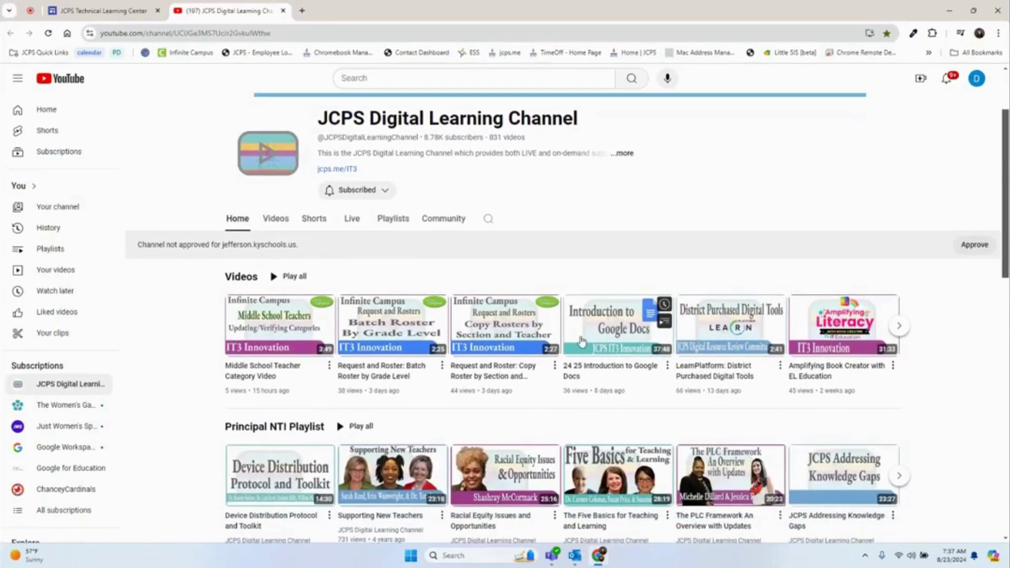